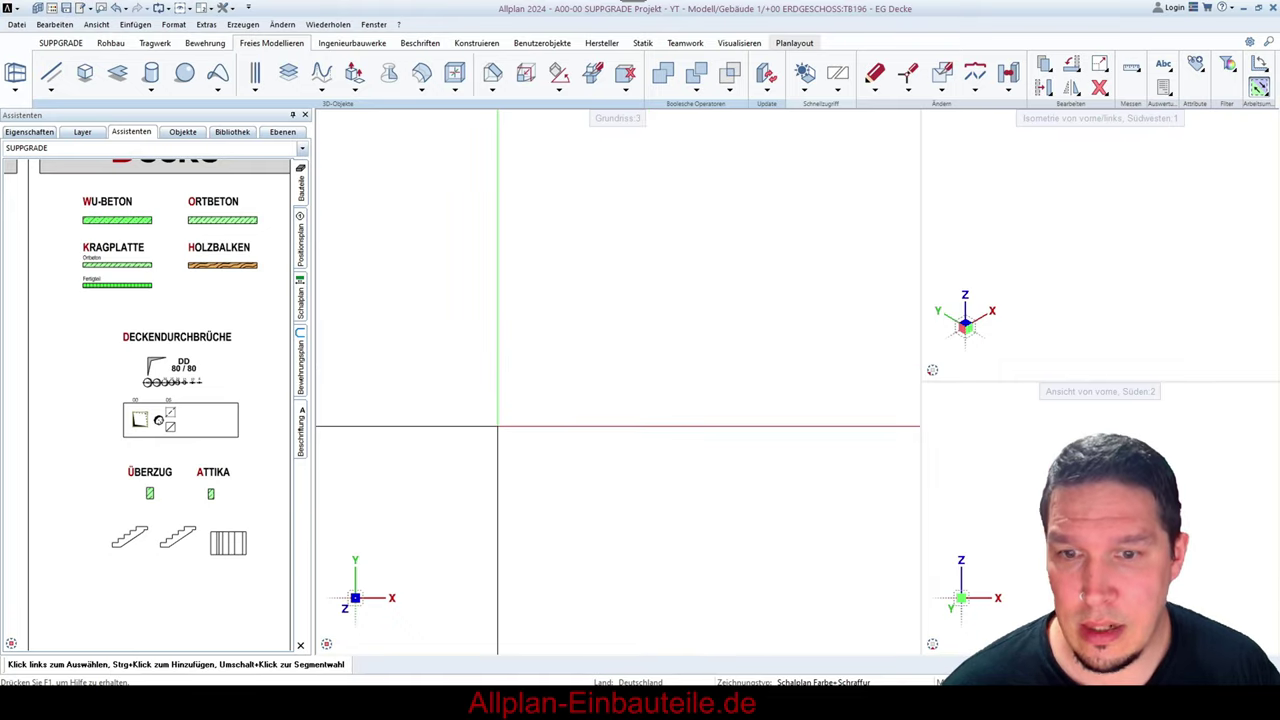
- Sketch two upright walls and a slab with a sloping section resting on them as freehand blue outlines in the plan view
left_click_drag(514, 340, 515, 428)
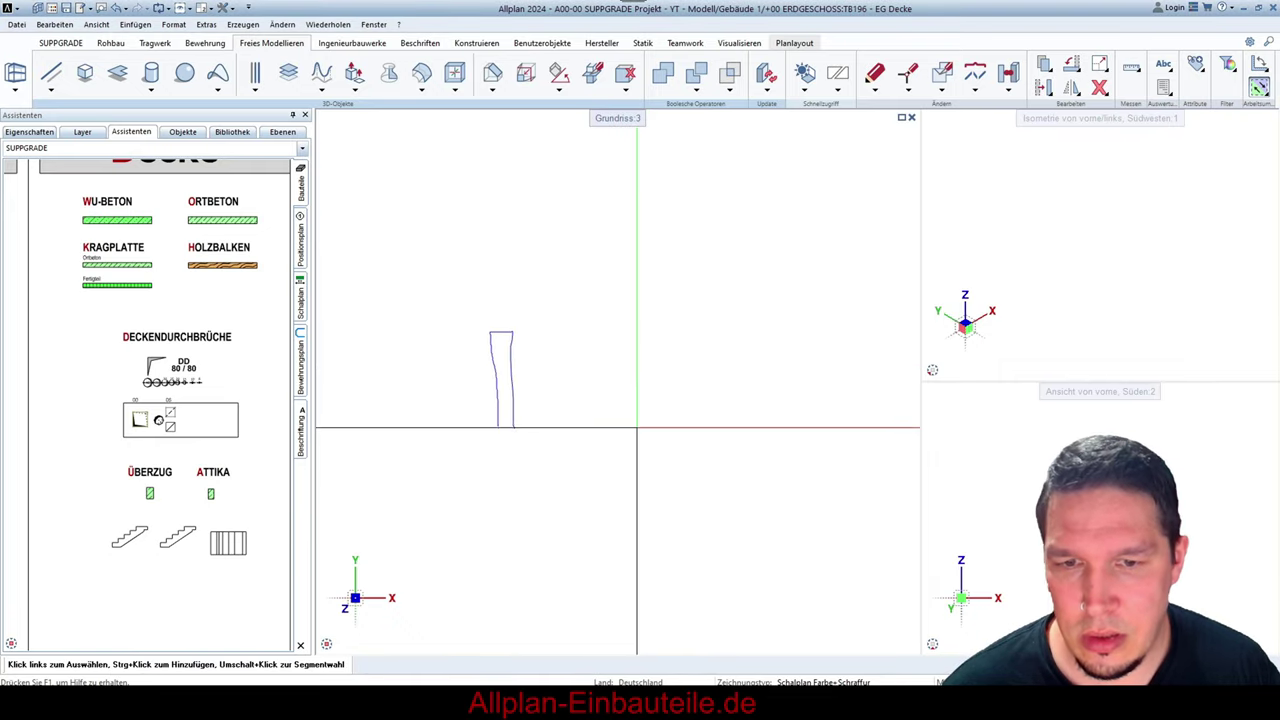
left_click_drag(638, 428, 628, 264)
left_click_drag(661, 416, 661, 427)
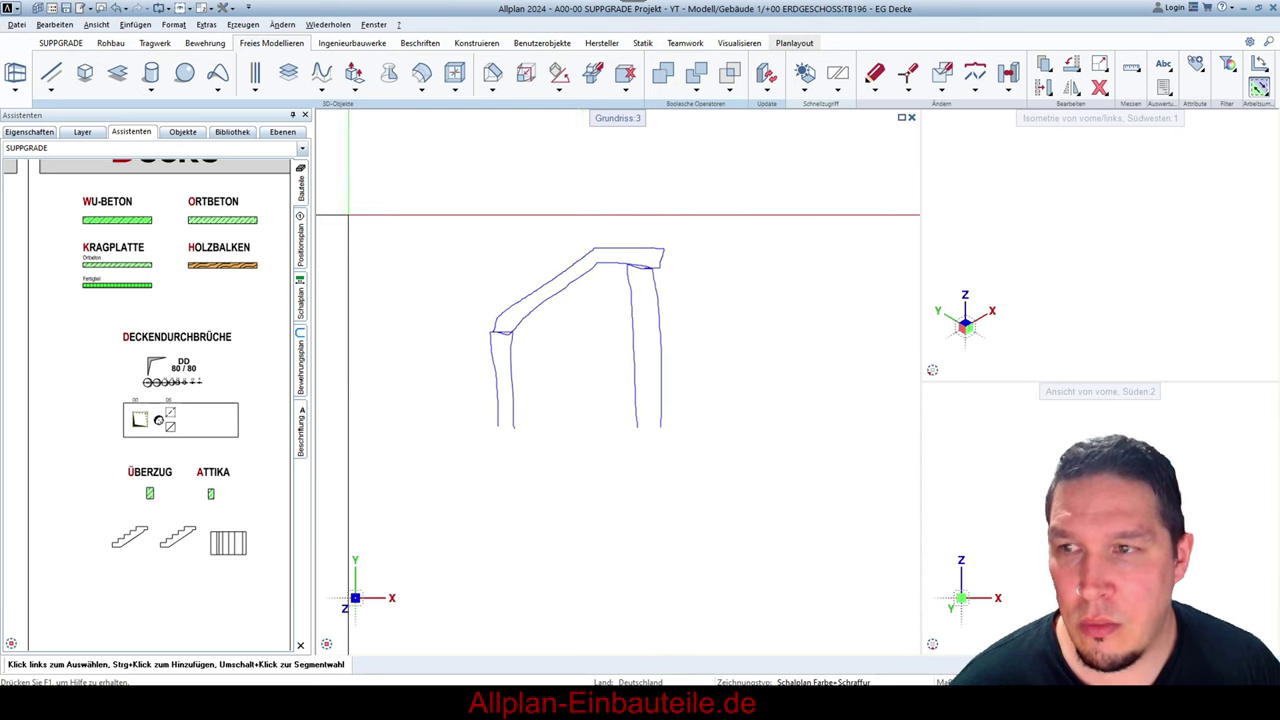
- Set the line colour to 4 (green), trace the slab's upper edge freehand, and delete that trace
left_click(47, 132)
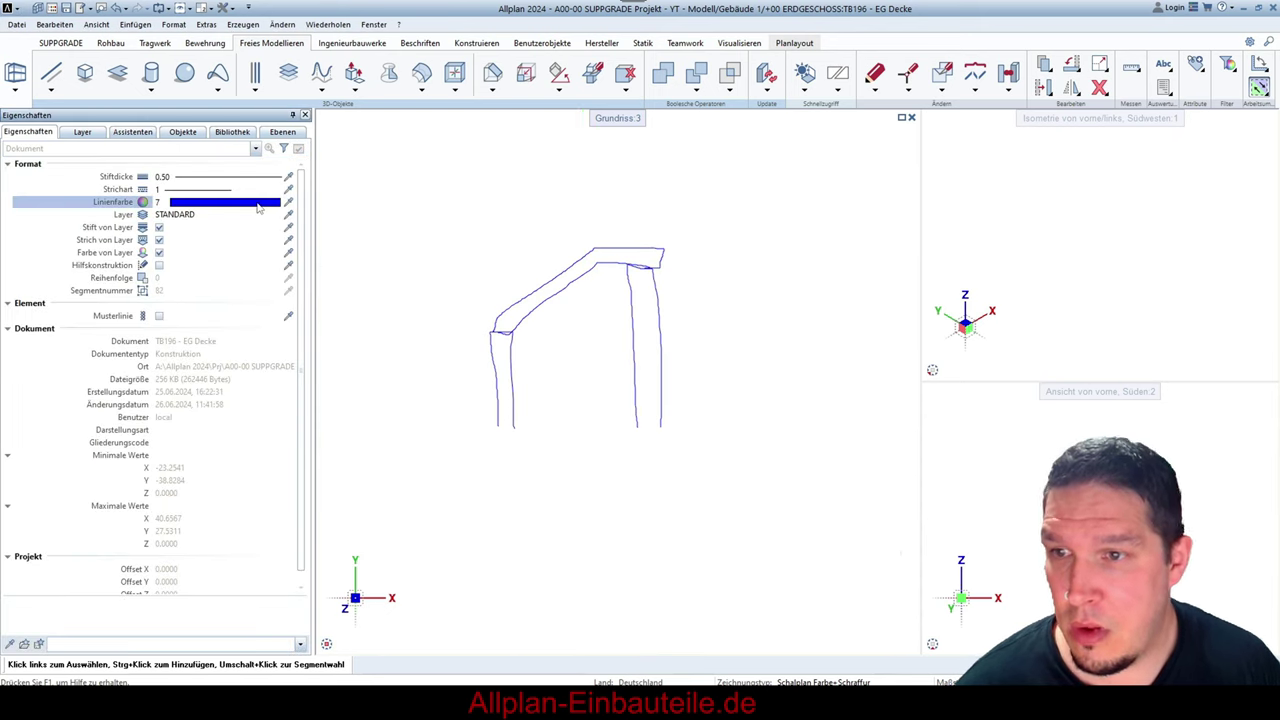
left_click(258, 205)
scroll(240, 250, "up", 3)
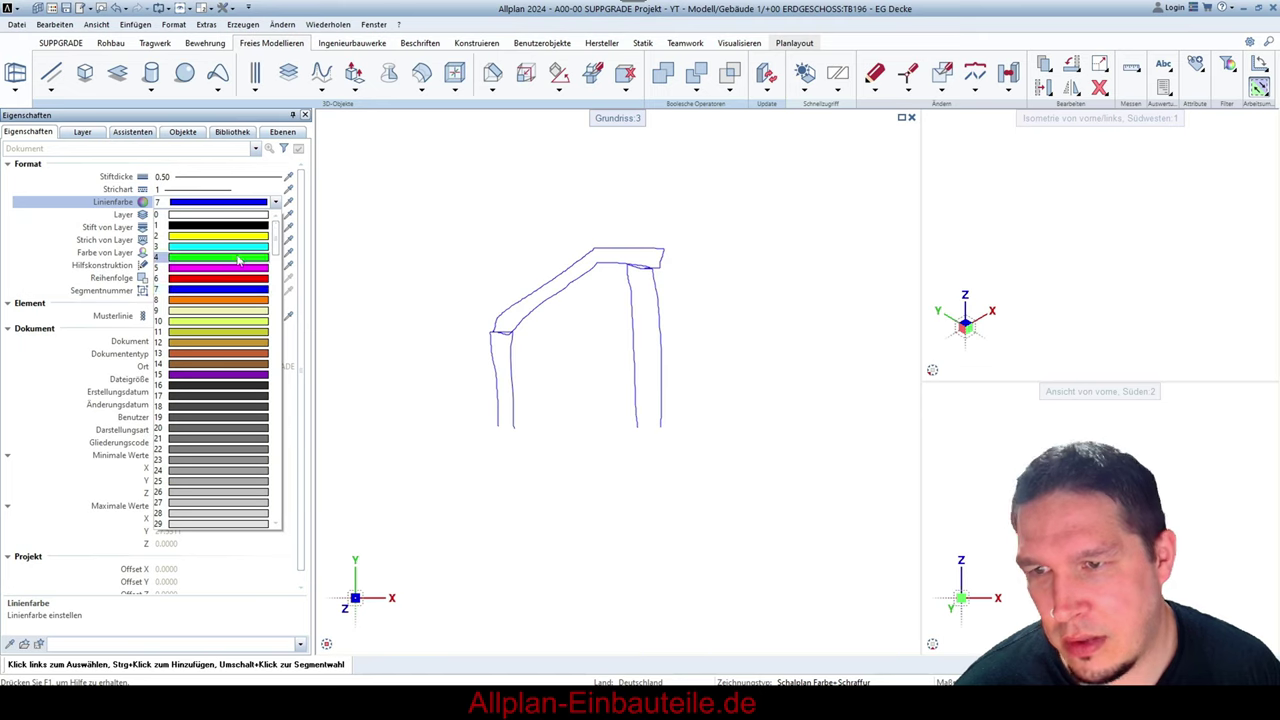
left_click(240, 250)
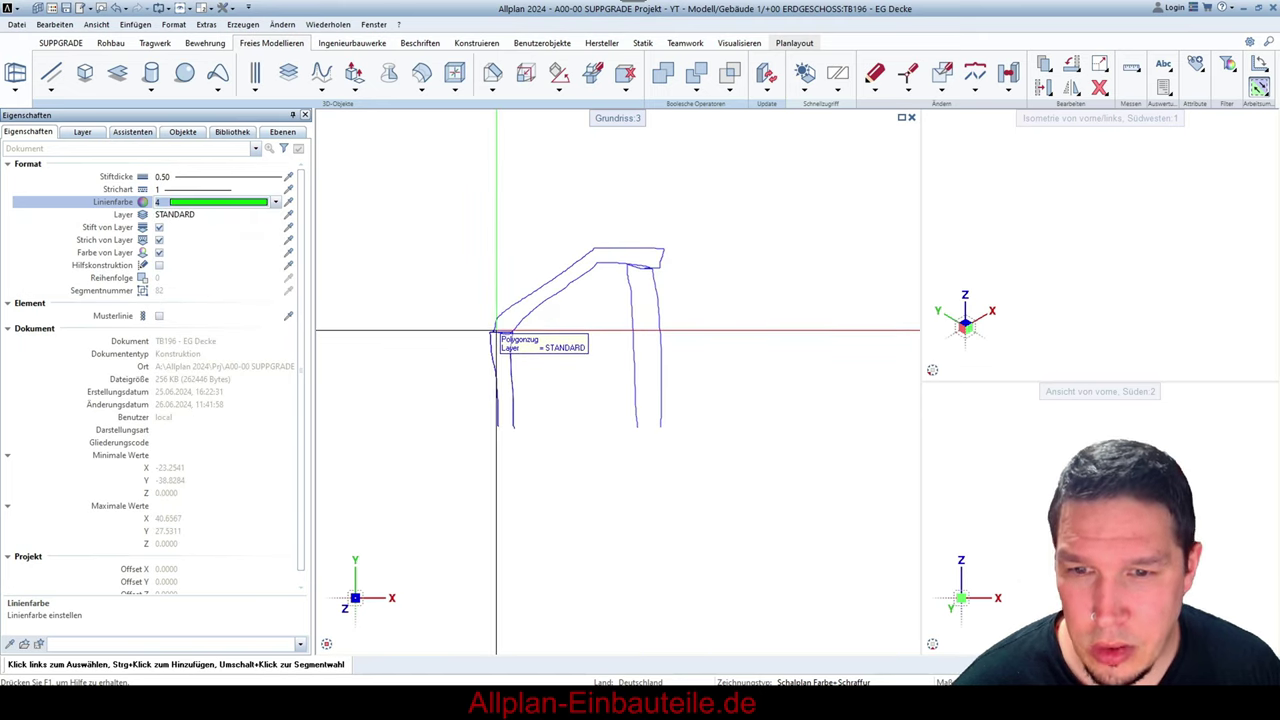
key("l")
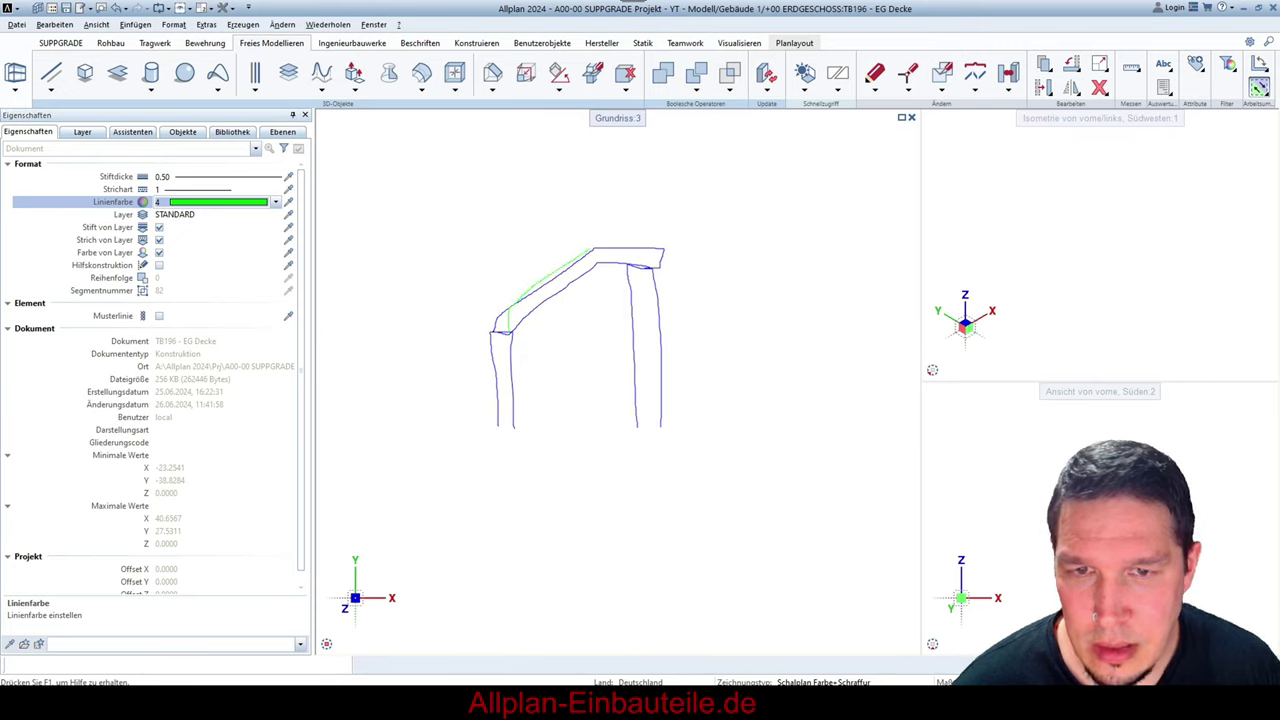
left_click_drag(648, 246, 664, 246, "alt")
left_click(511, 321)
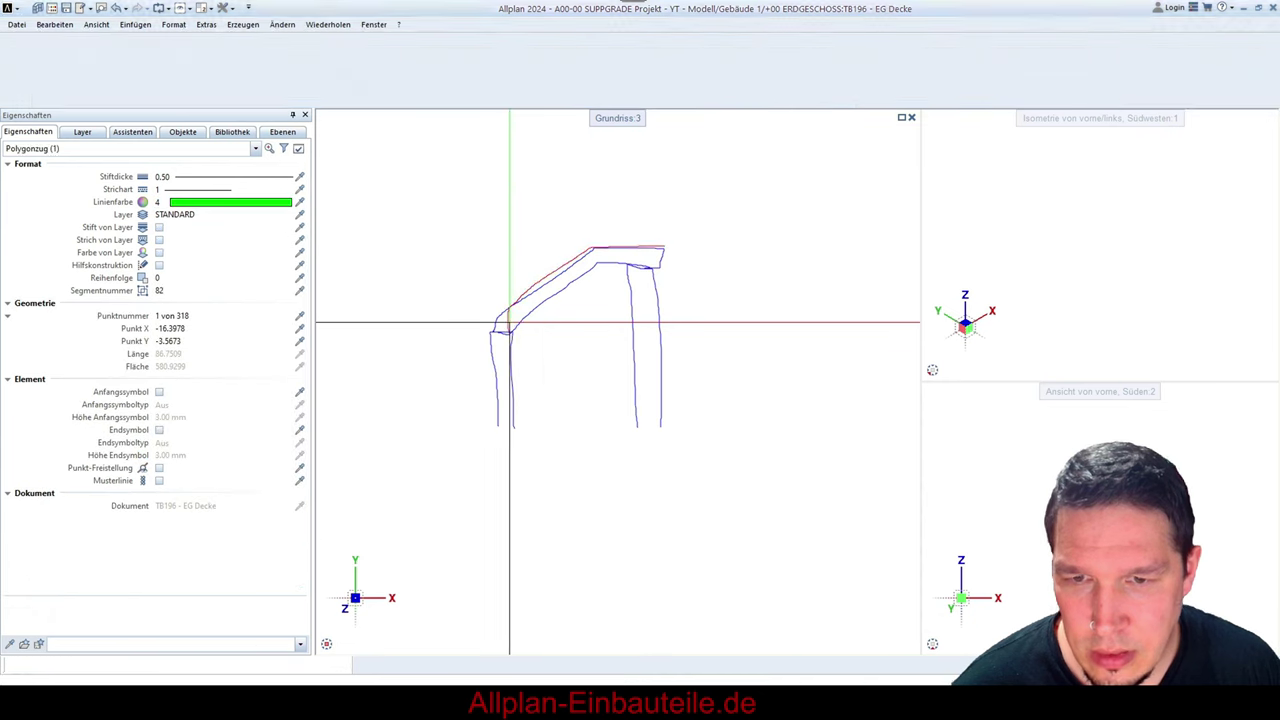
key("Delete")
- Sketch green freehand lines along the slab and through both wall joints, and delete the whole sketch
left_click_drag(502, 313, 546, 286, "alt")
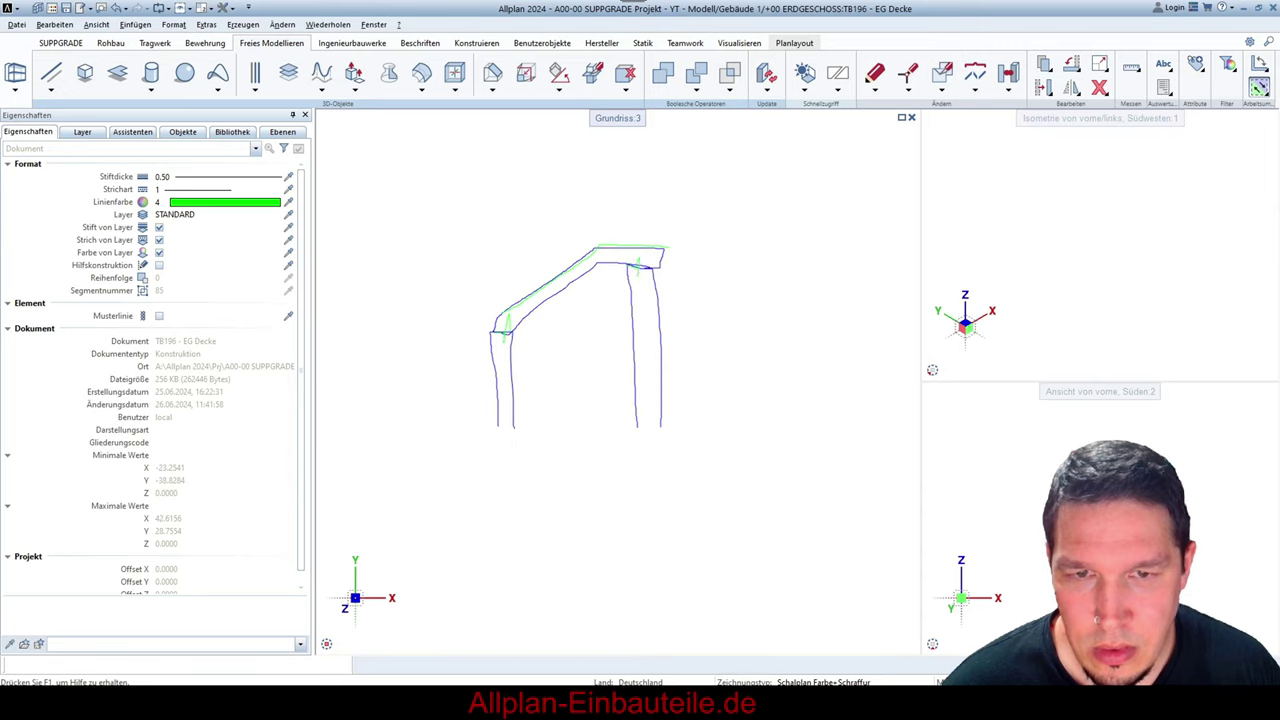
left_click_drag(649, 278, 650, 293)
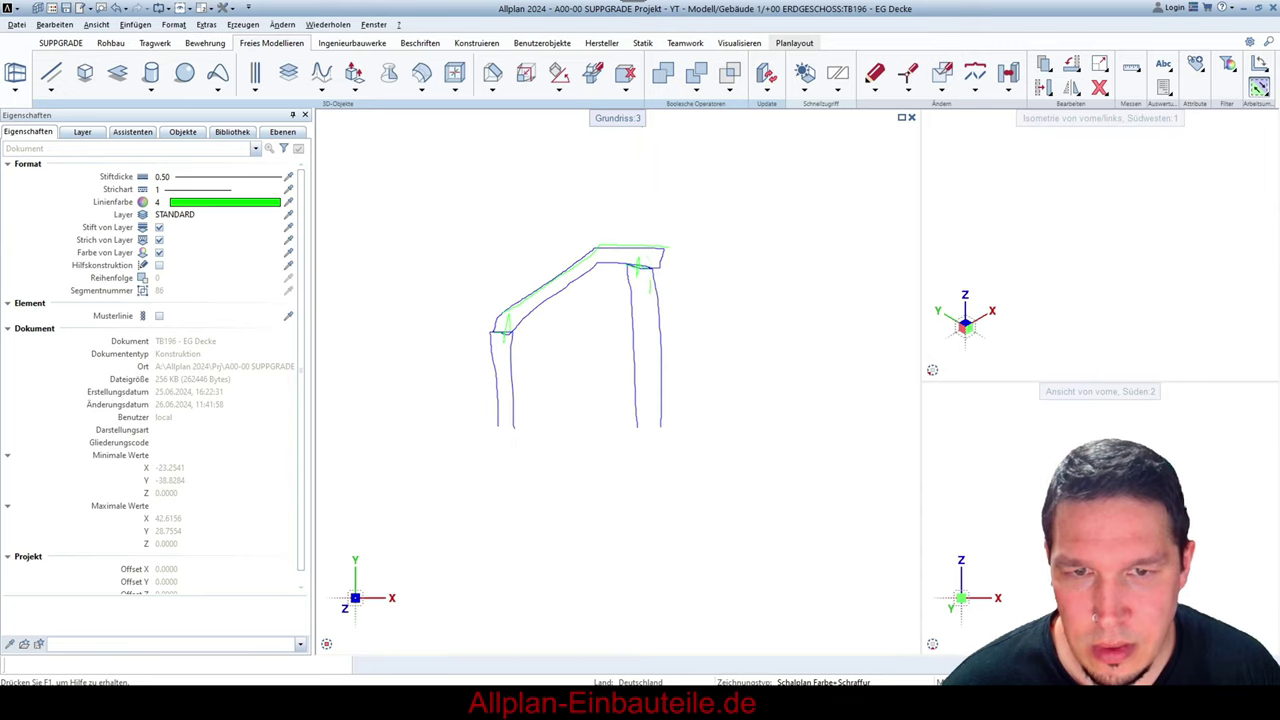
mouse_move(501, 362)
left_mouse_down()
mouse_move(510, 318)
mouse_move(536, 298)
left_mouse_up()
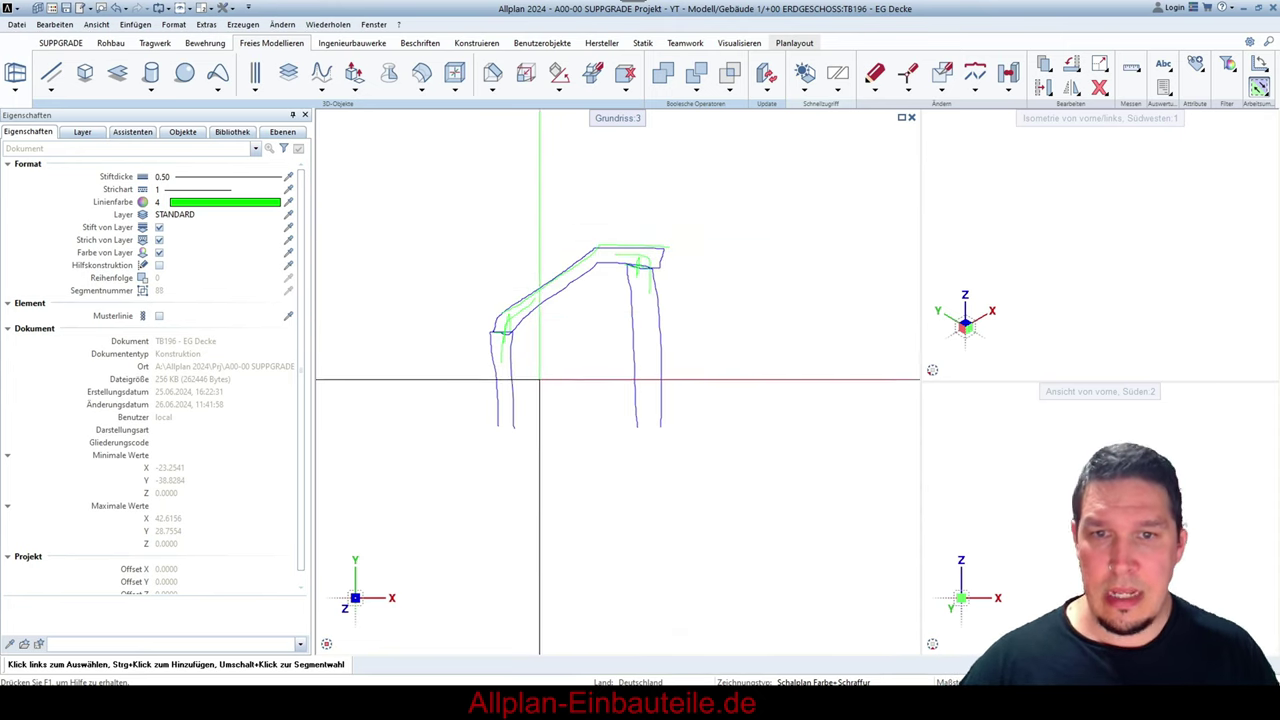
left_click_drag(477, 217, 713, 476)
key("Delete")
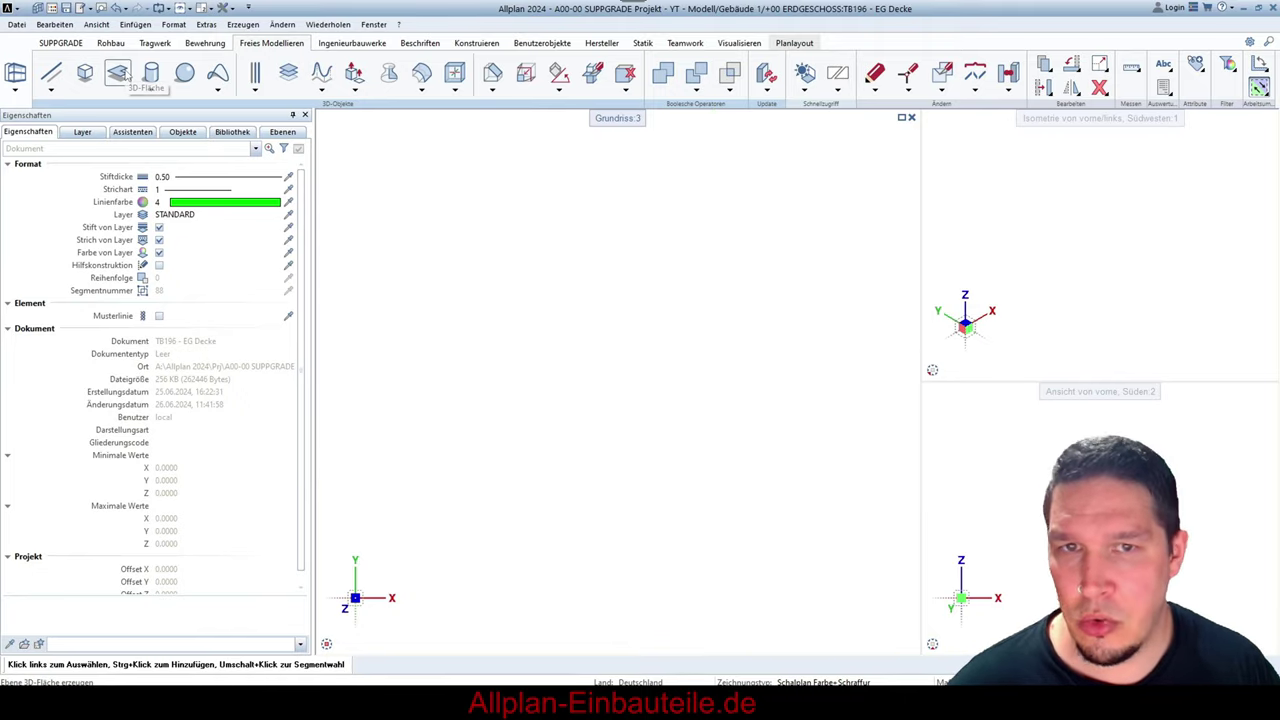
- Draw a rectangular 3D surface 10 m by 4 m in the plan view with line colour 8 (orange), and fit it in the other views
left_click(121, 74)
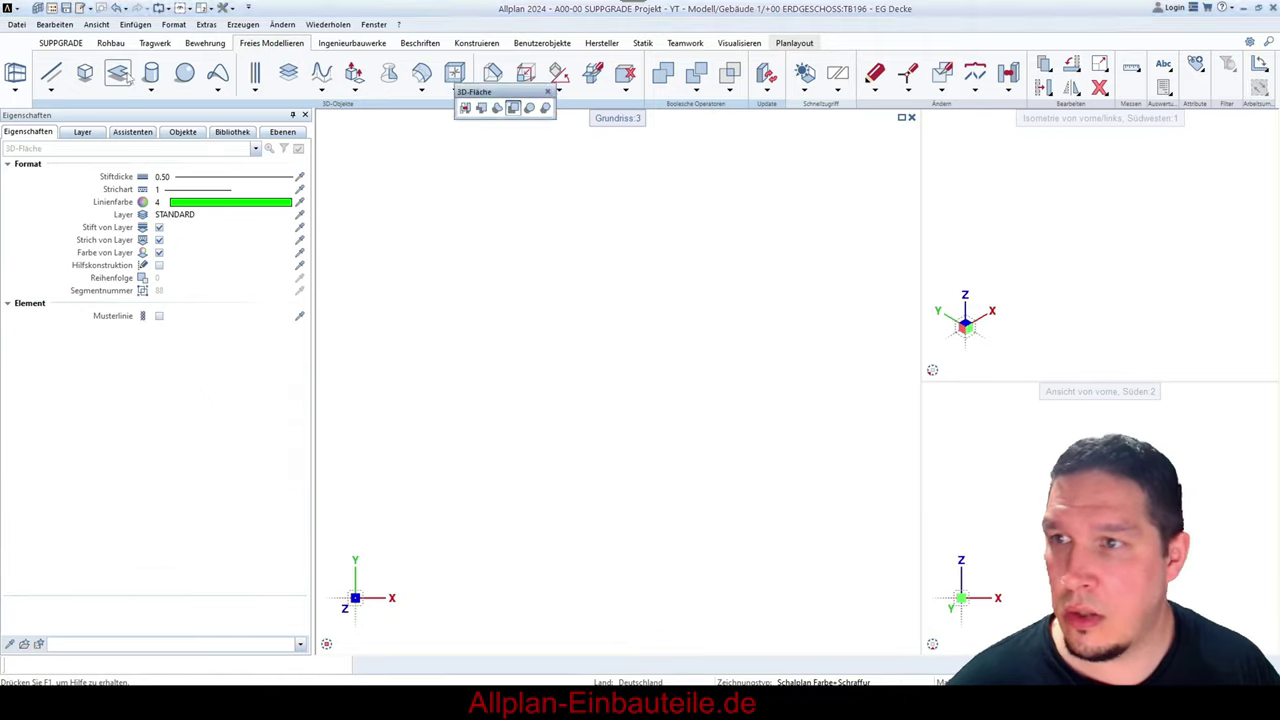
left_click(238, 215)
left_click(205, 281)
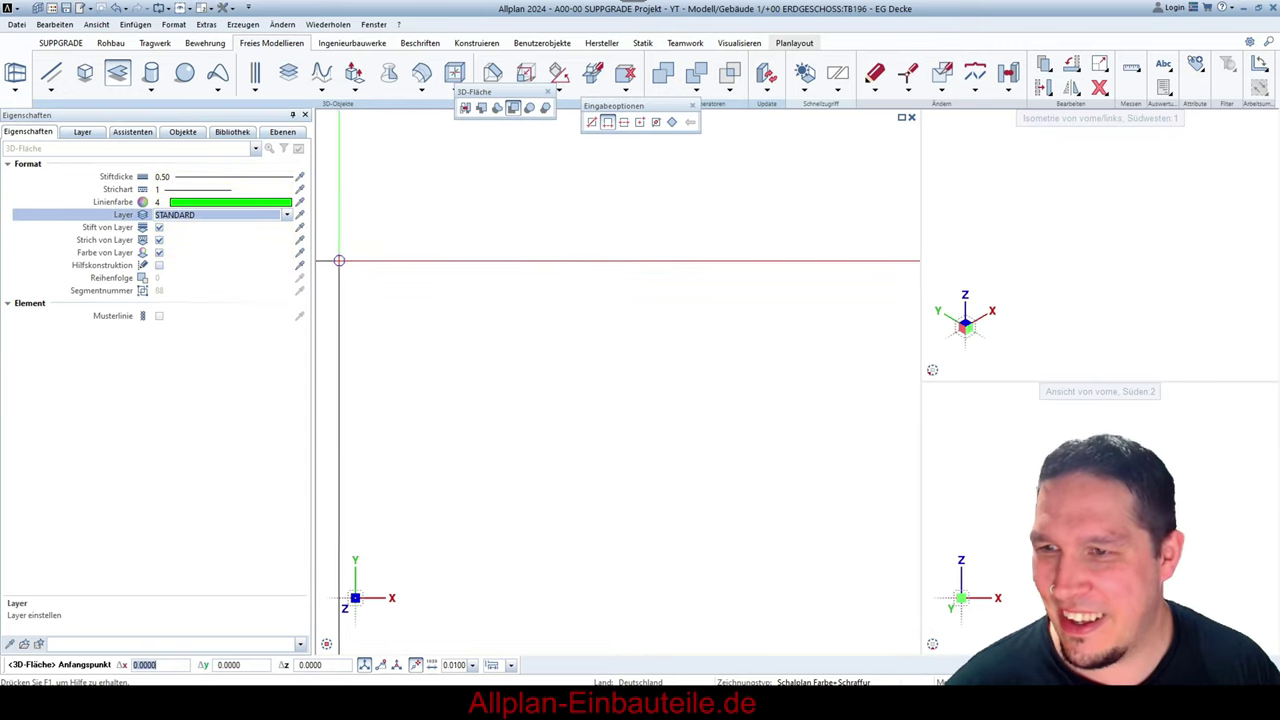
left_click(258, 204)
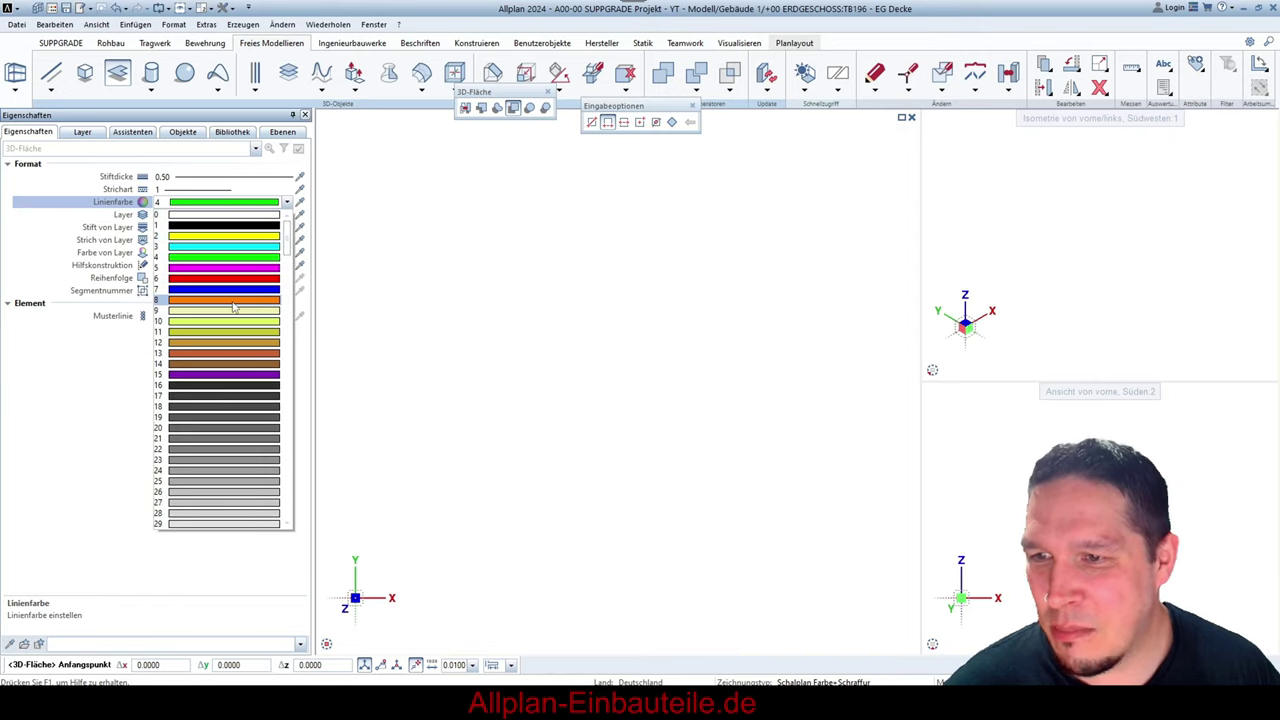
left_click(234, 300)
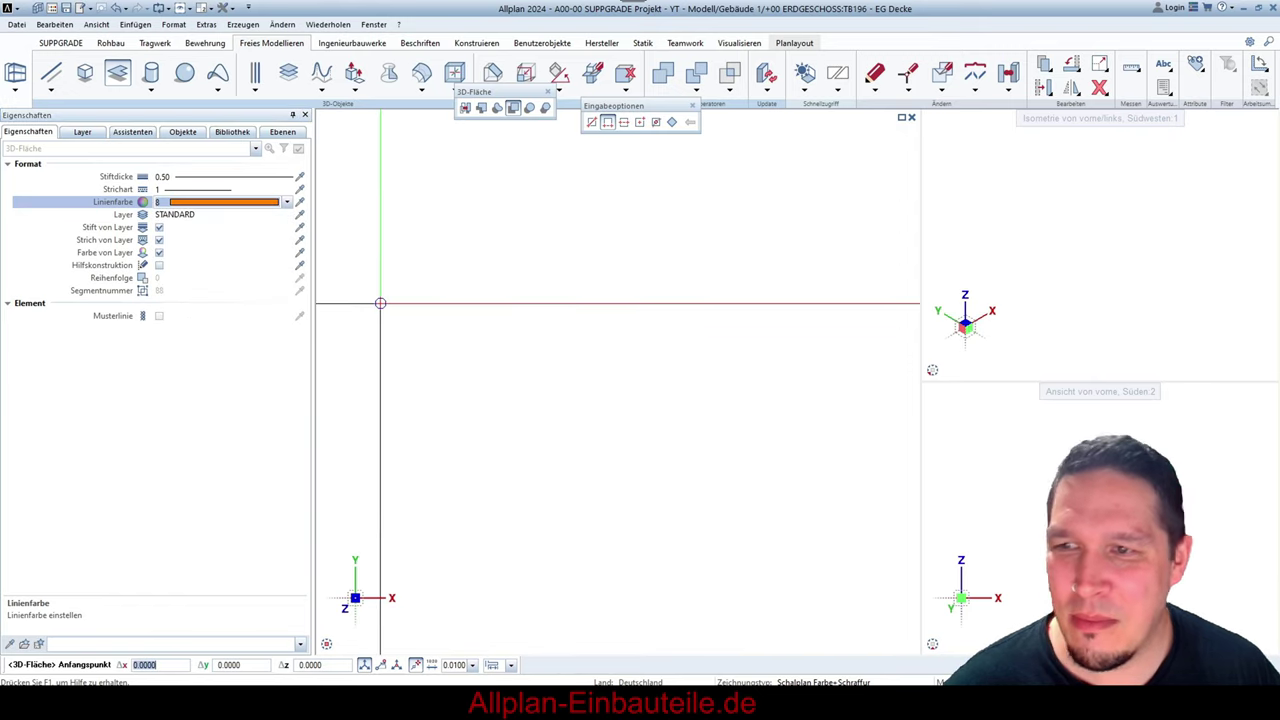
left_click(607, 123)
left_click(392, 259)
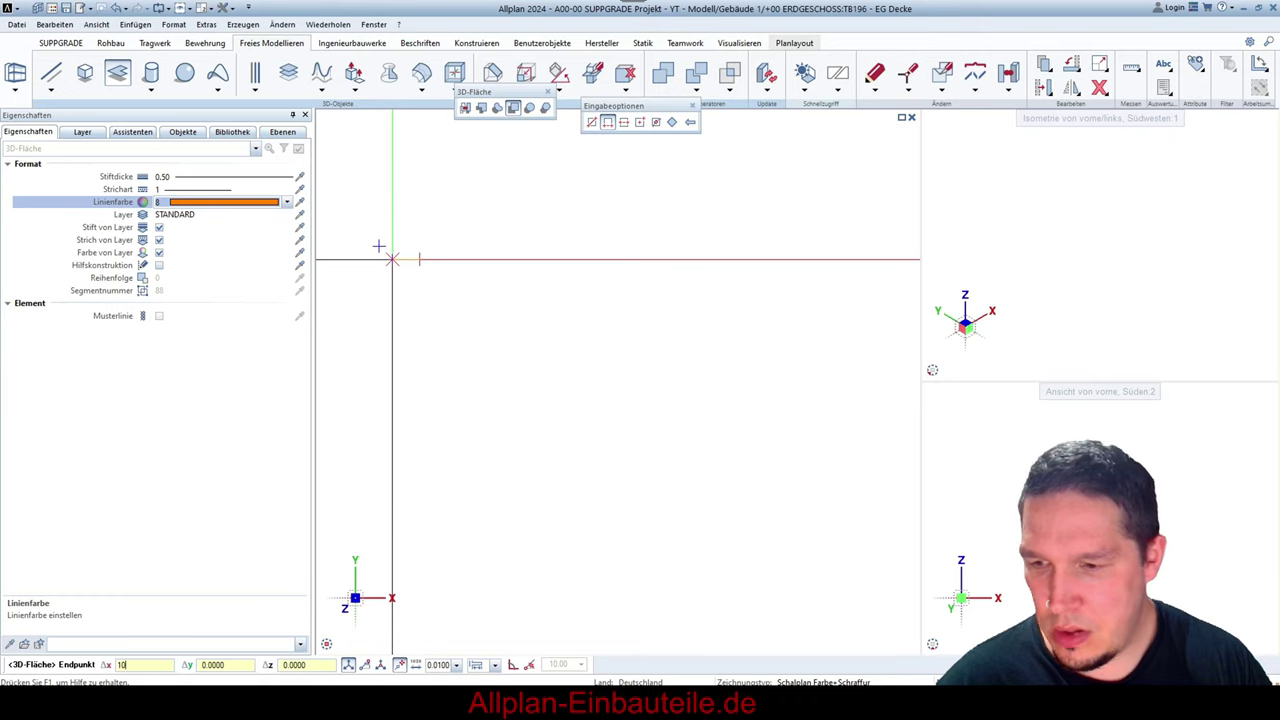
type("10")
key("Return")
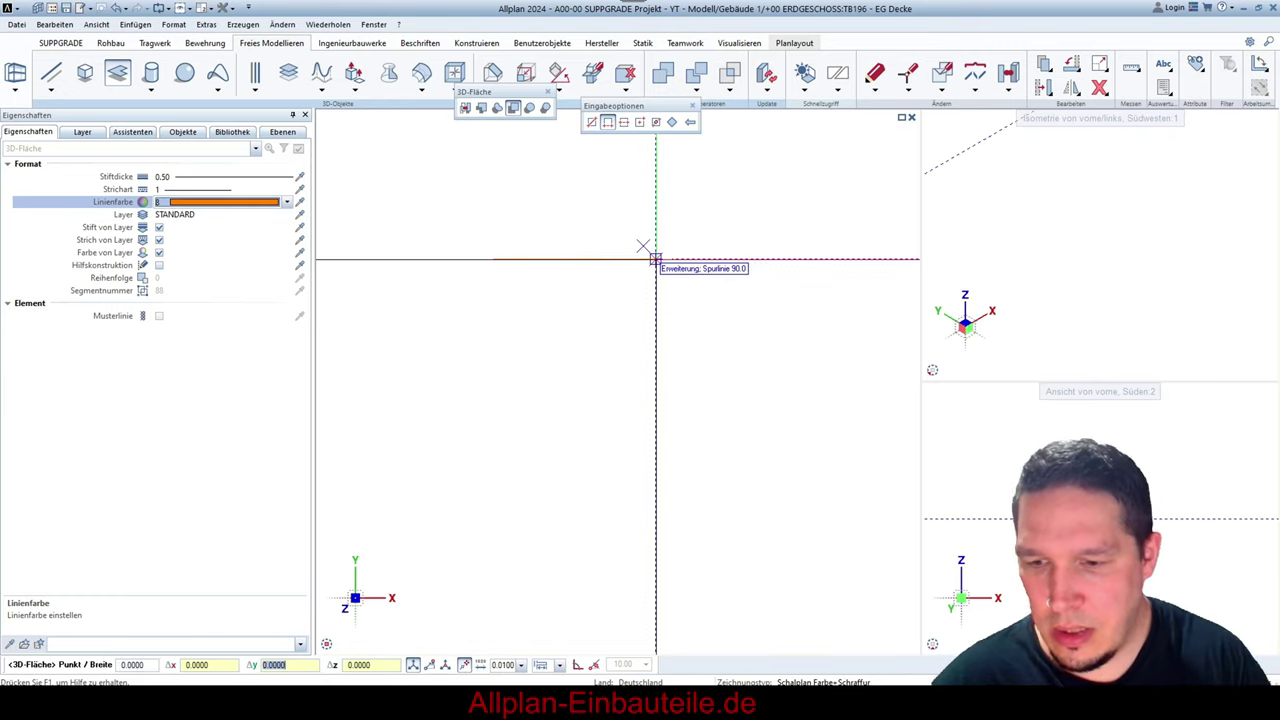
key("Return")
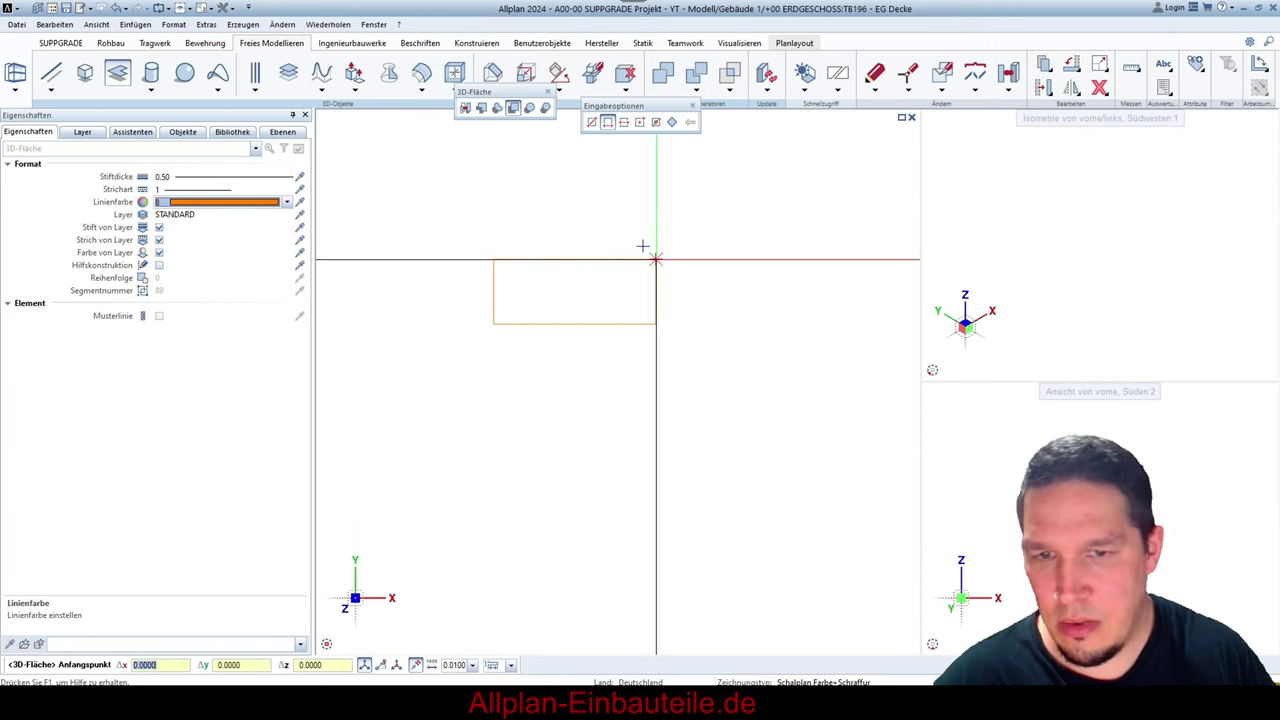
key("Escape")
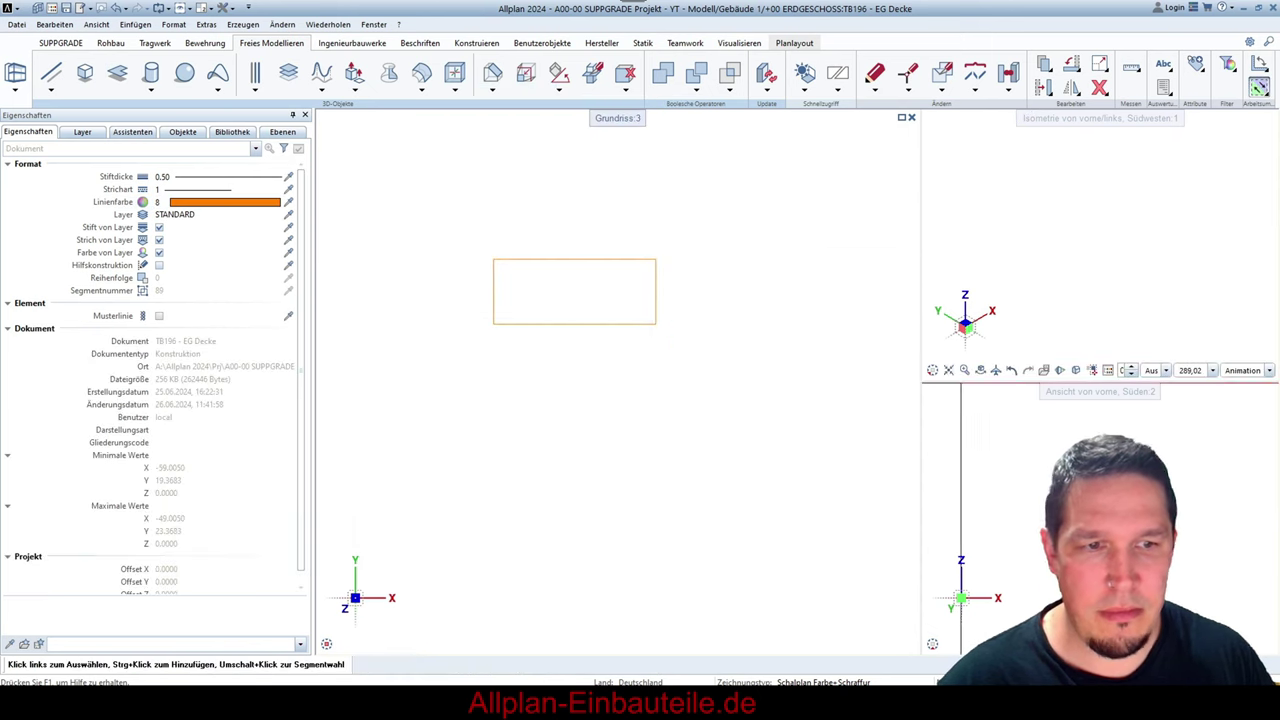
left_click(948, 644)
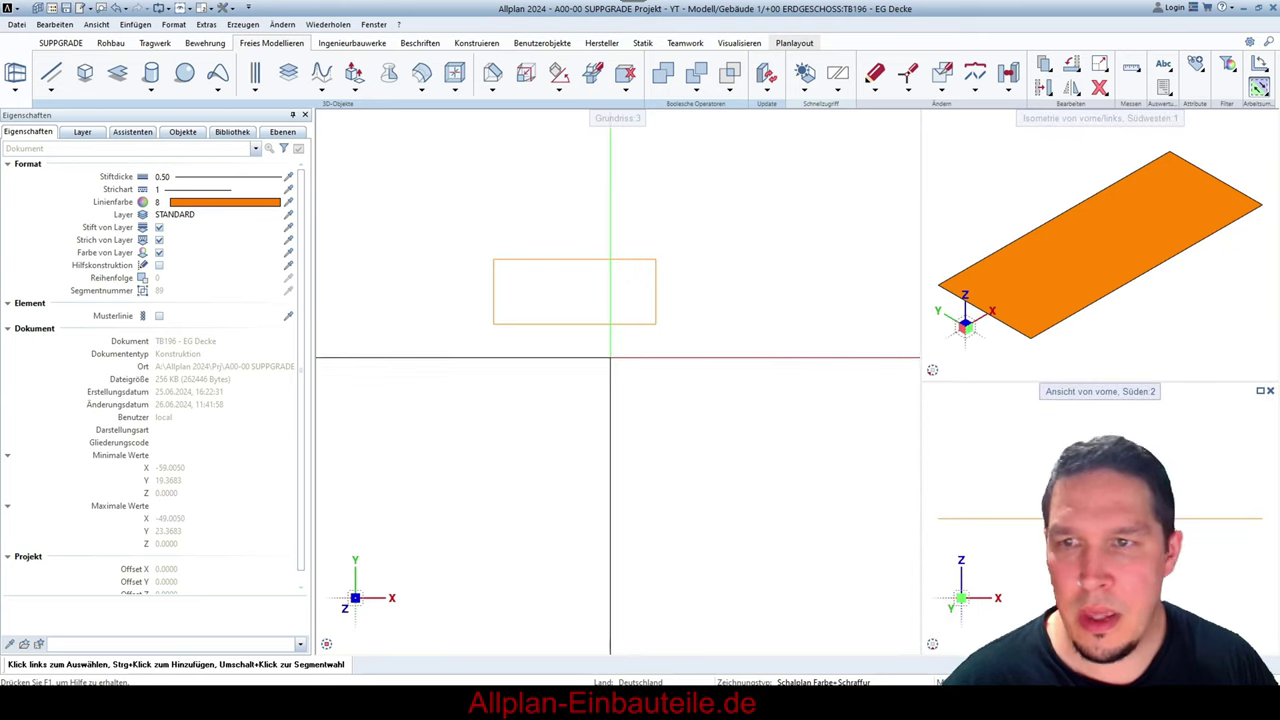
left_click(15, 88)
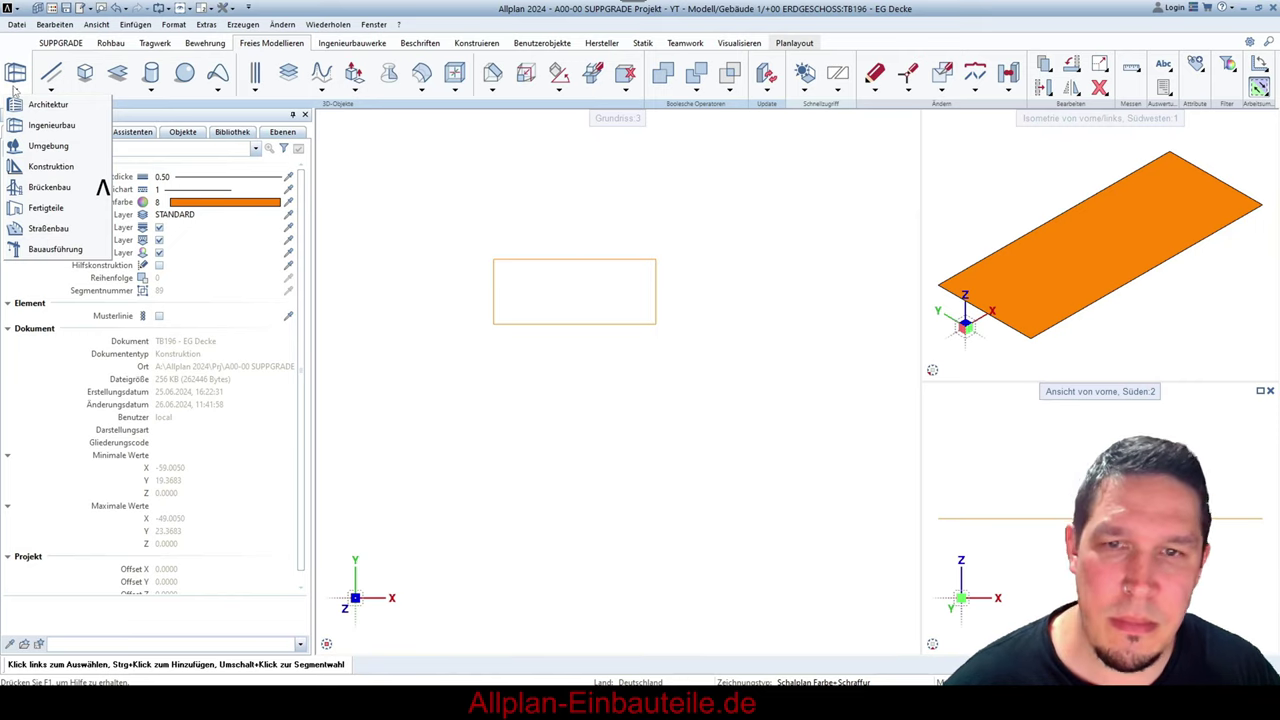
left_click(15, 90)
key("d")
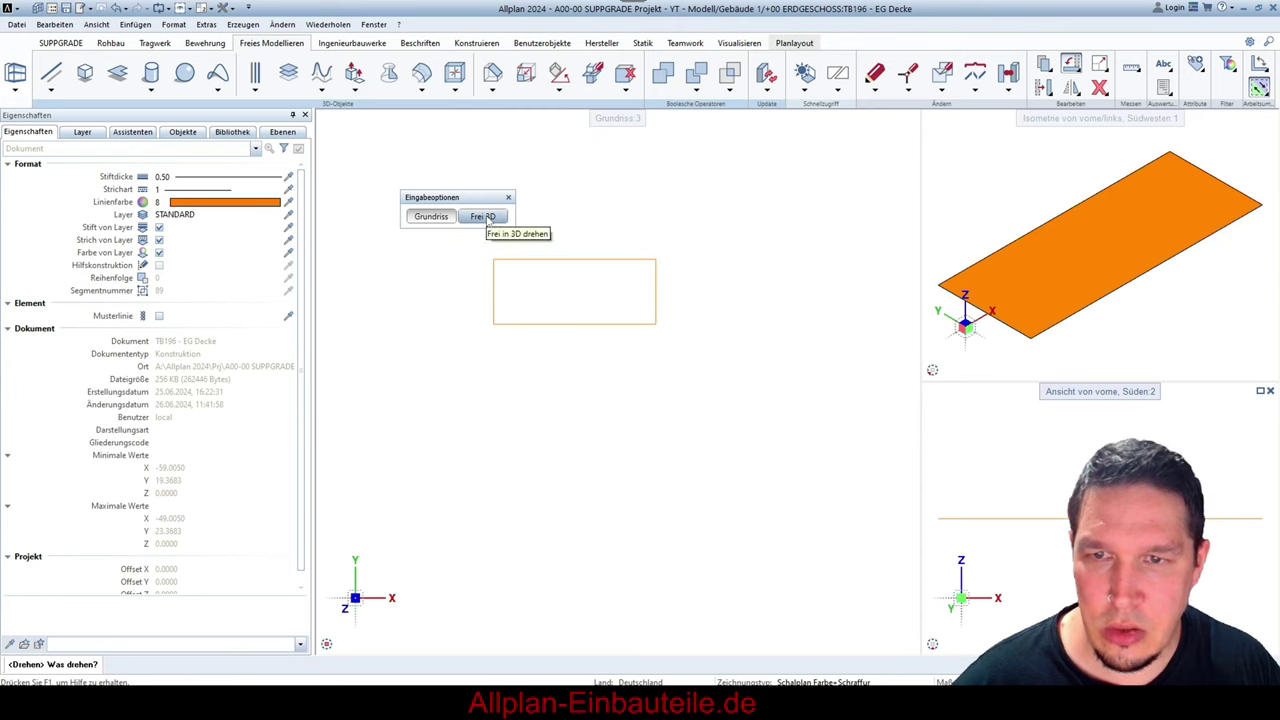
left_click(487, 220)
left_click_drag(451, 240, 672, 352)
left_click(473, 335)
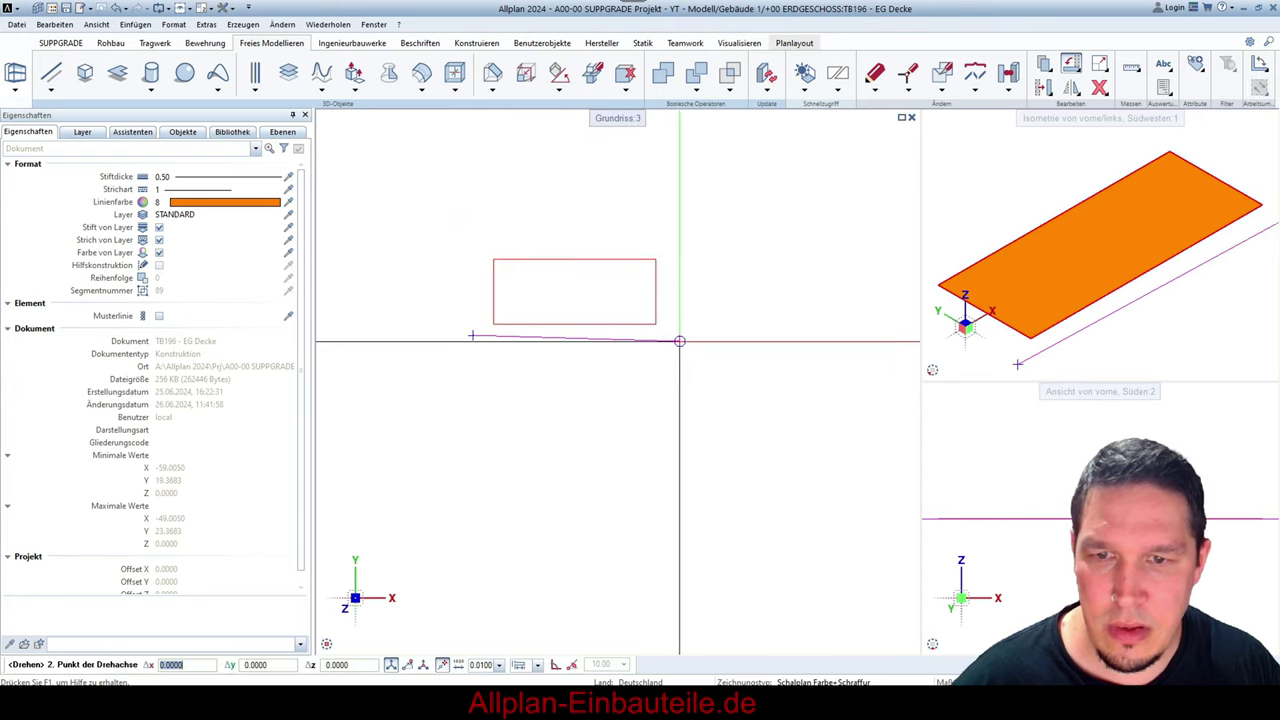
left_click(685, 341)
key("Escape")
- Try to rotate the orange surface freely in 3D about an axis alongside its lower long edge, and undo the rotation
key("d")
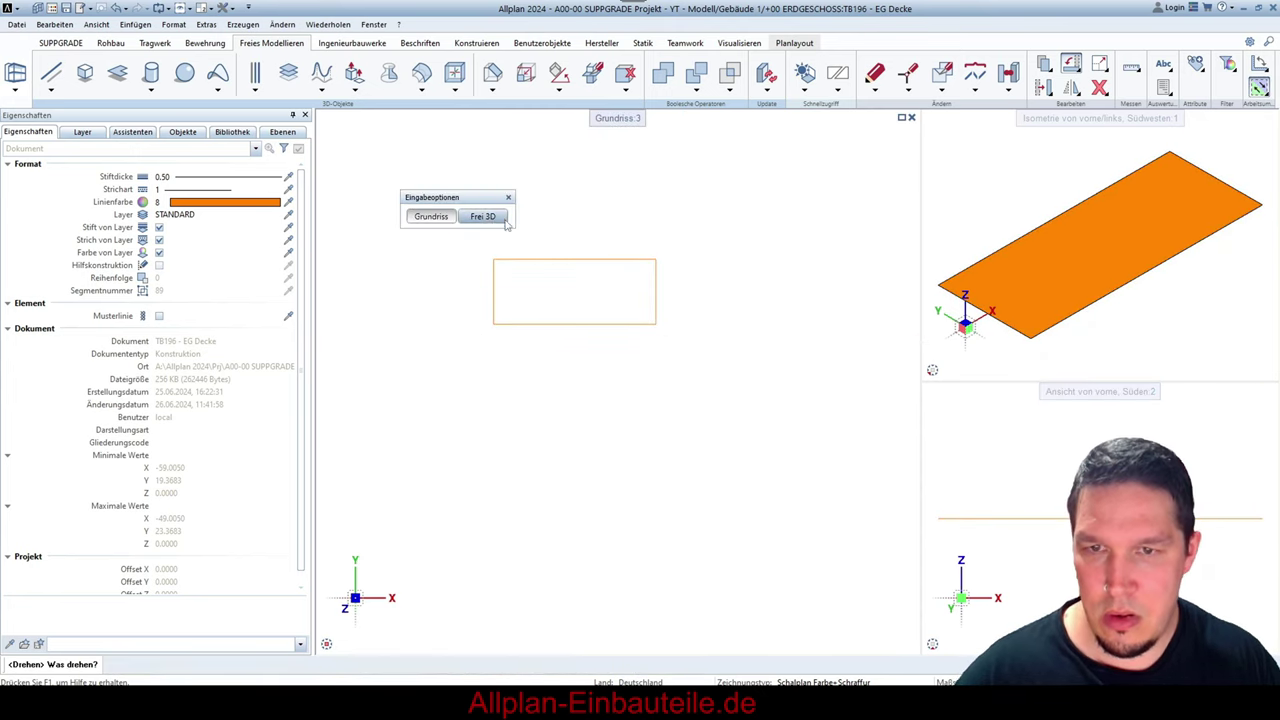
left_click(505, 222)
left_click(598, 323)
left_click(474, 340)
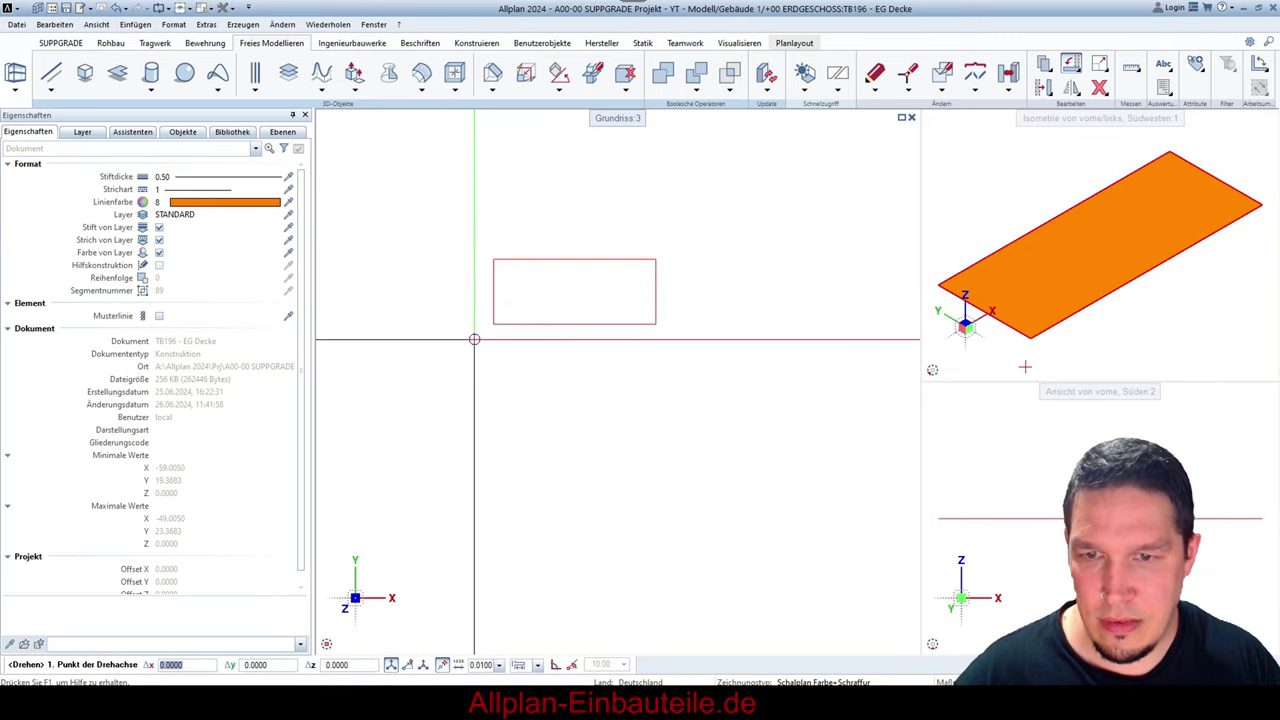
left_click(685, 340)
key("Return")
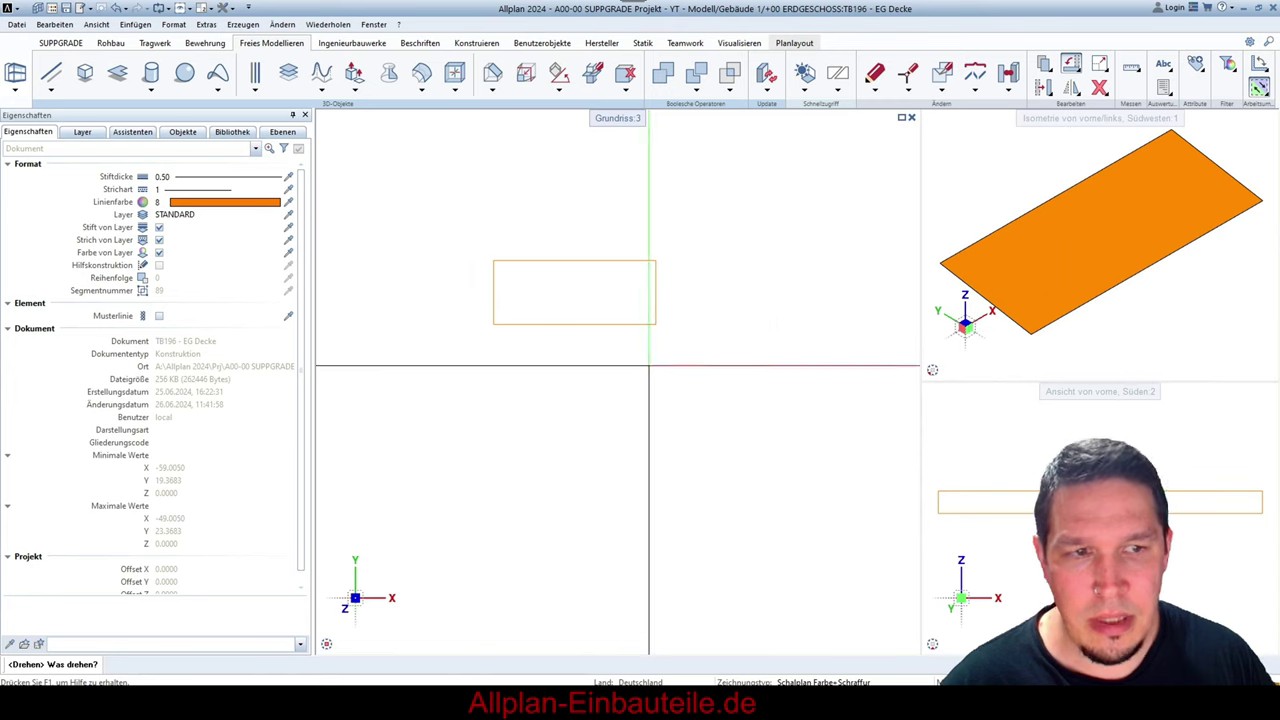
key("ctrl+z")
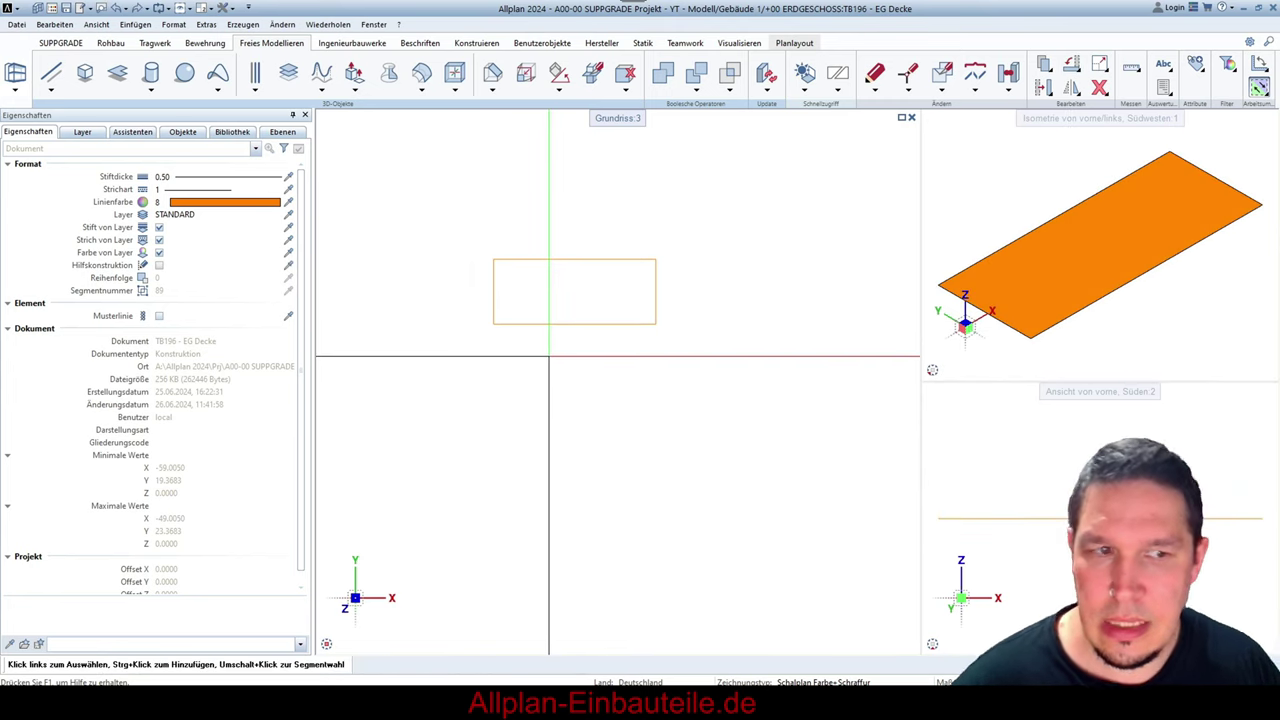
- Generate a section across the orange surface with its cut line through the right half, looking left, and place the section view below the plan
left_click(73, 48)
left_click(110, 44)
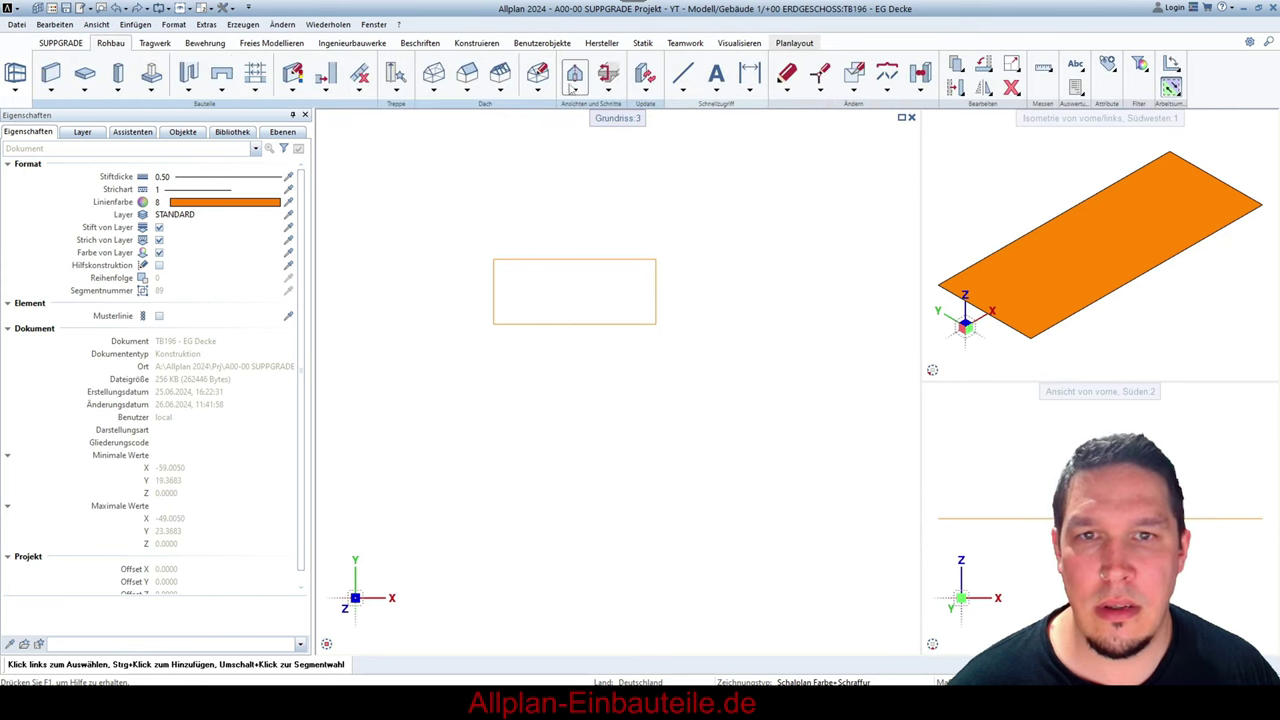
left_click(573, 89)
left_click(586, 103)
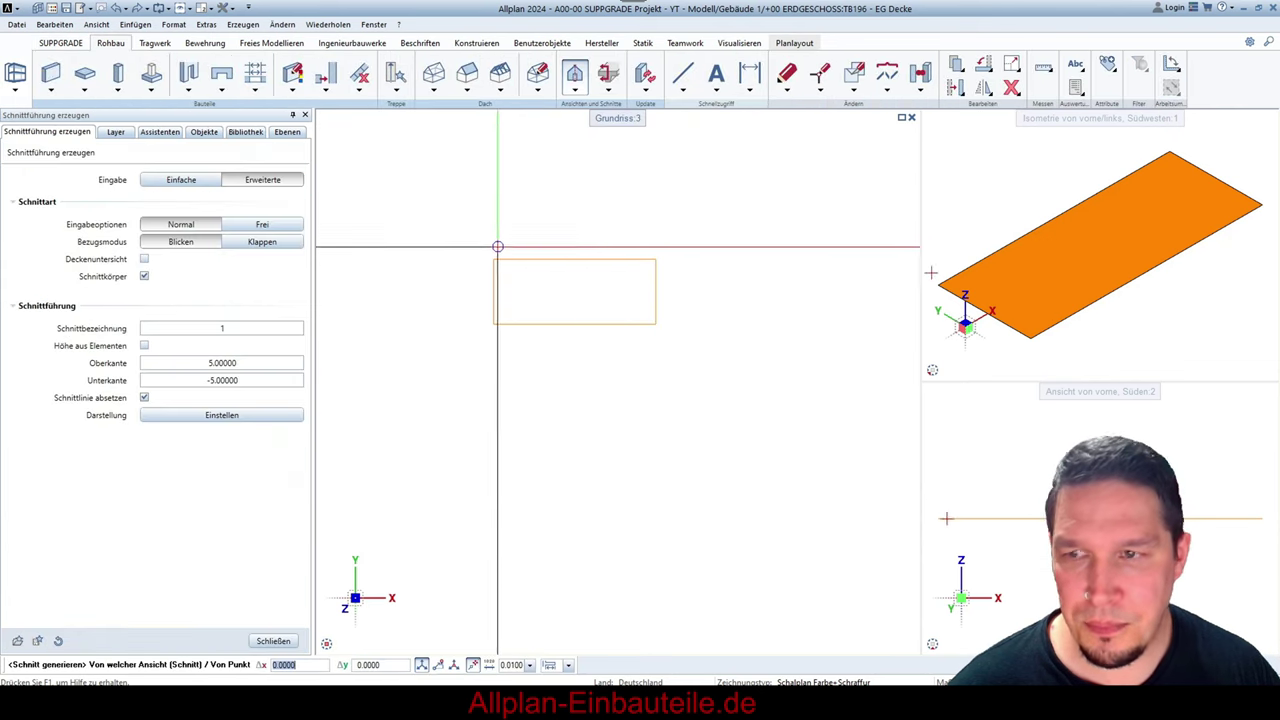
left_click(600, 226)
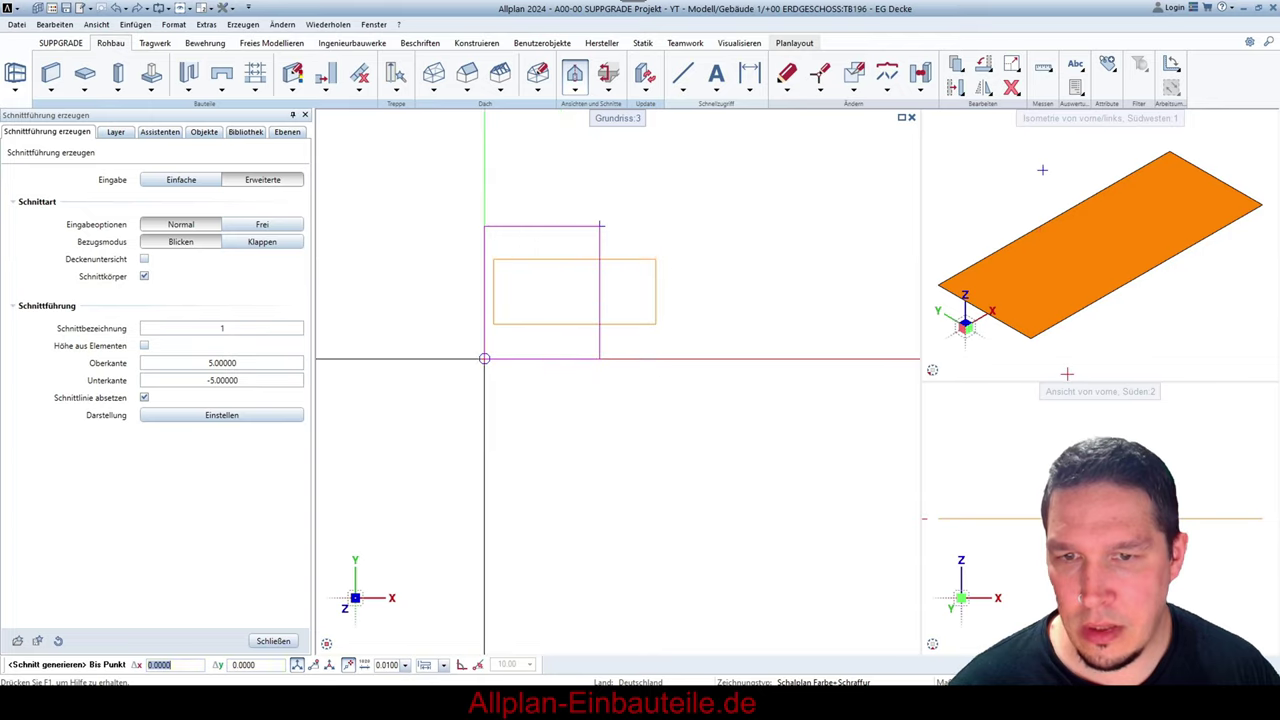
left_click(484, 358)
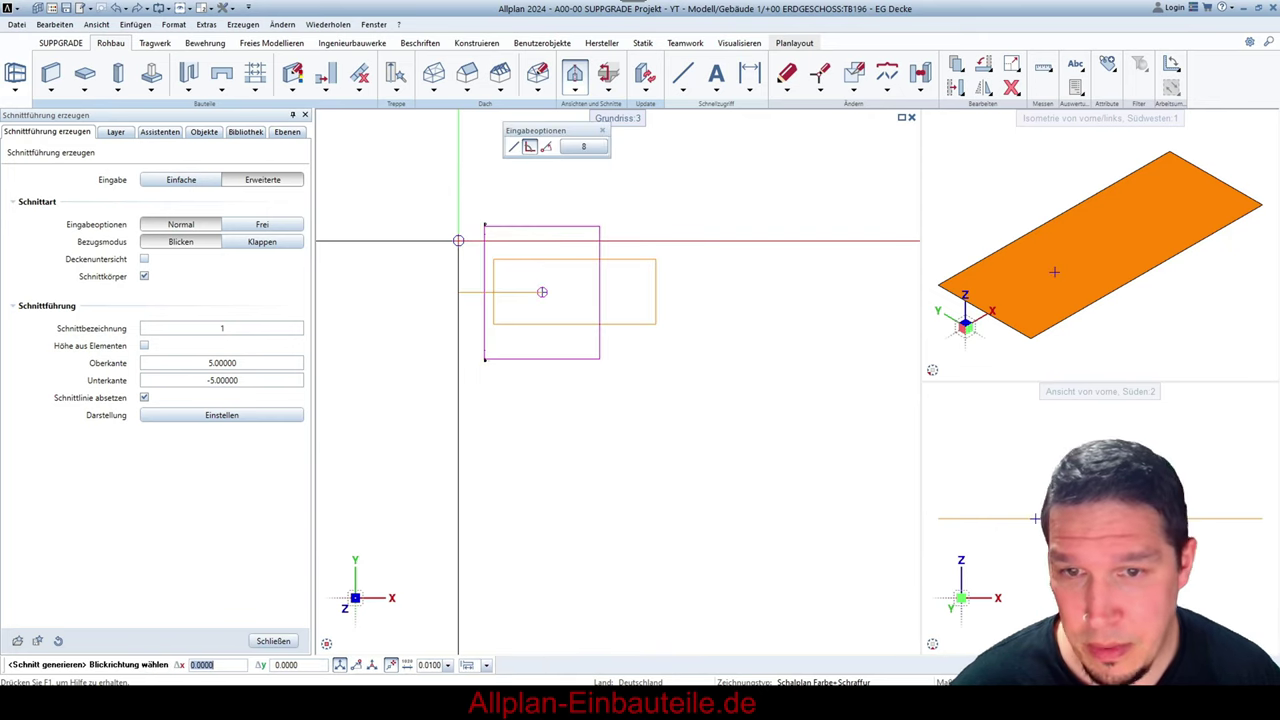
left_click(713, 290)
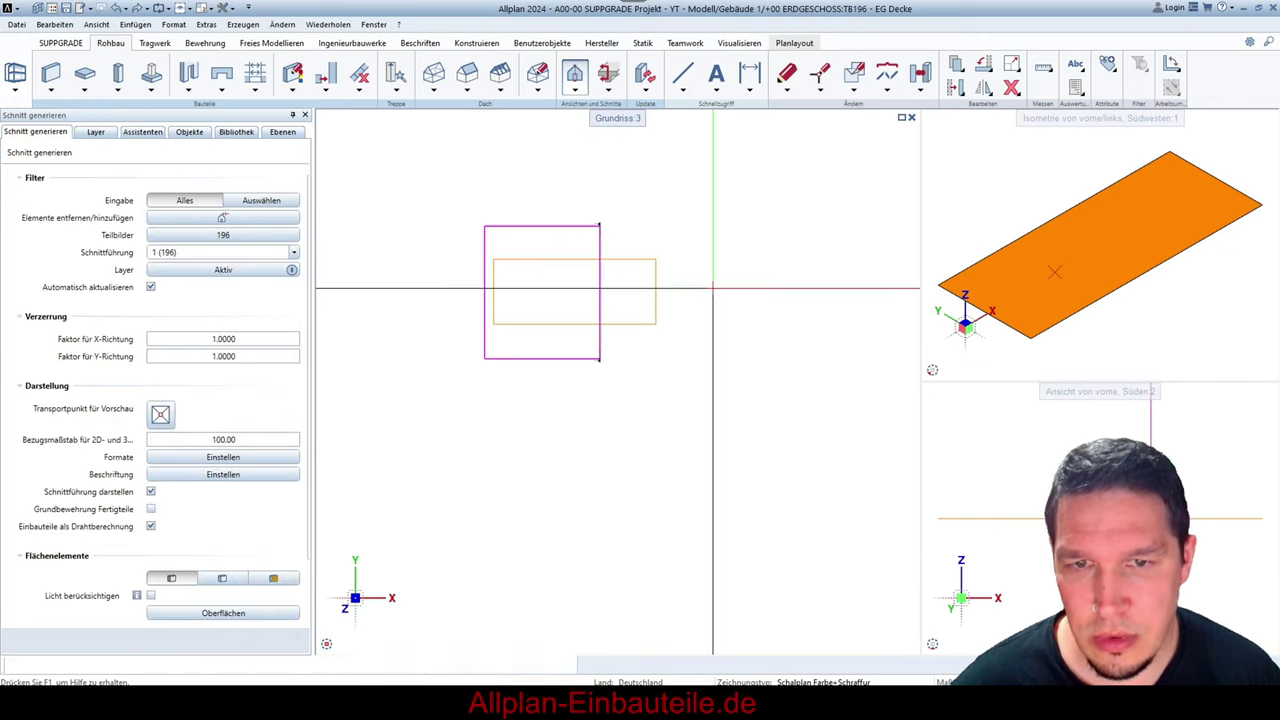
left_click(563, 480)
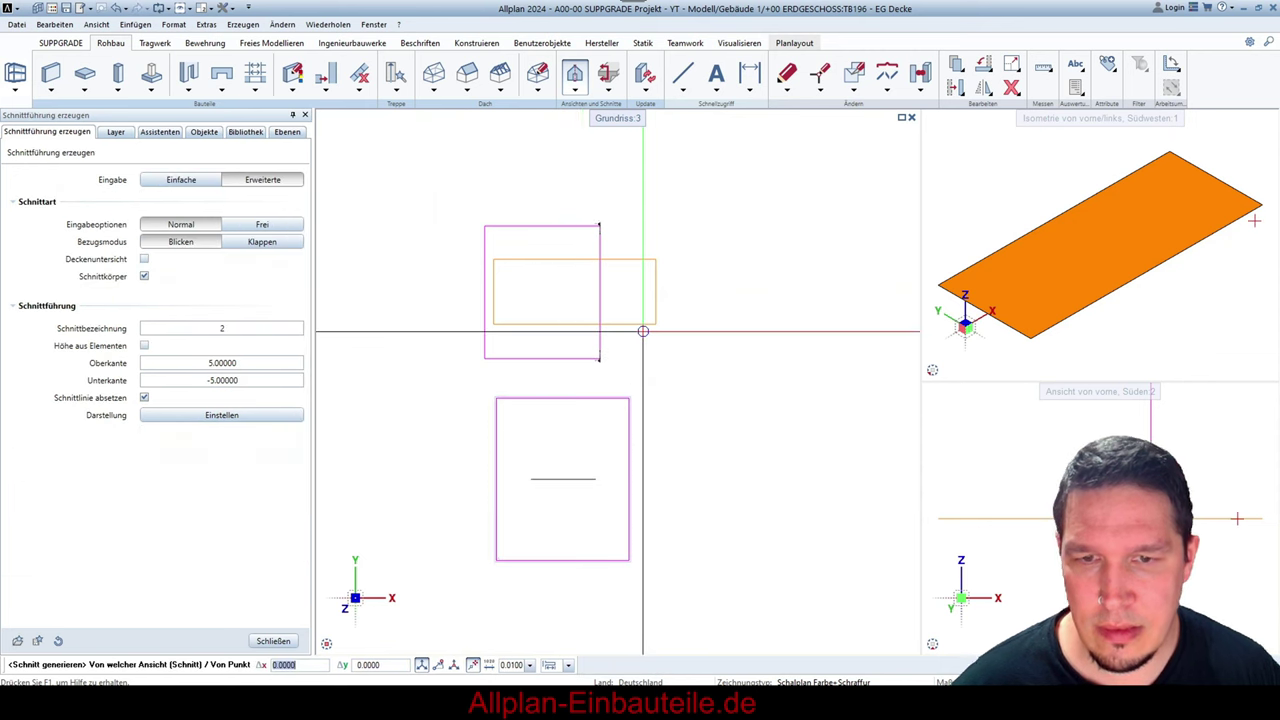
key("Escape")
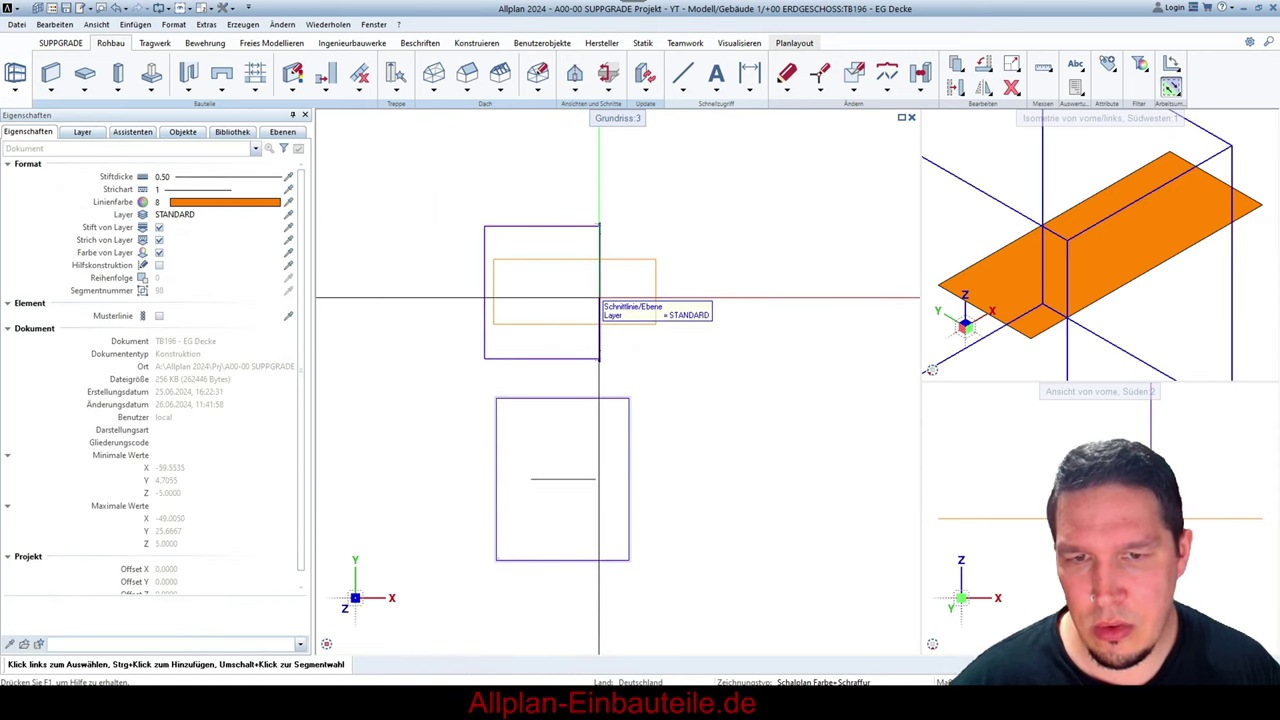
- Move the section line horizontally to just beyond the right end of the orange surface
key("v")
left_click(599, 297)
left_click(599, 297)
left_click(668, 301)
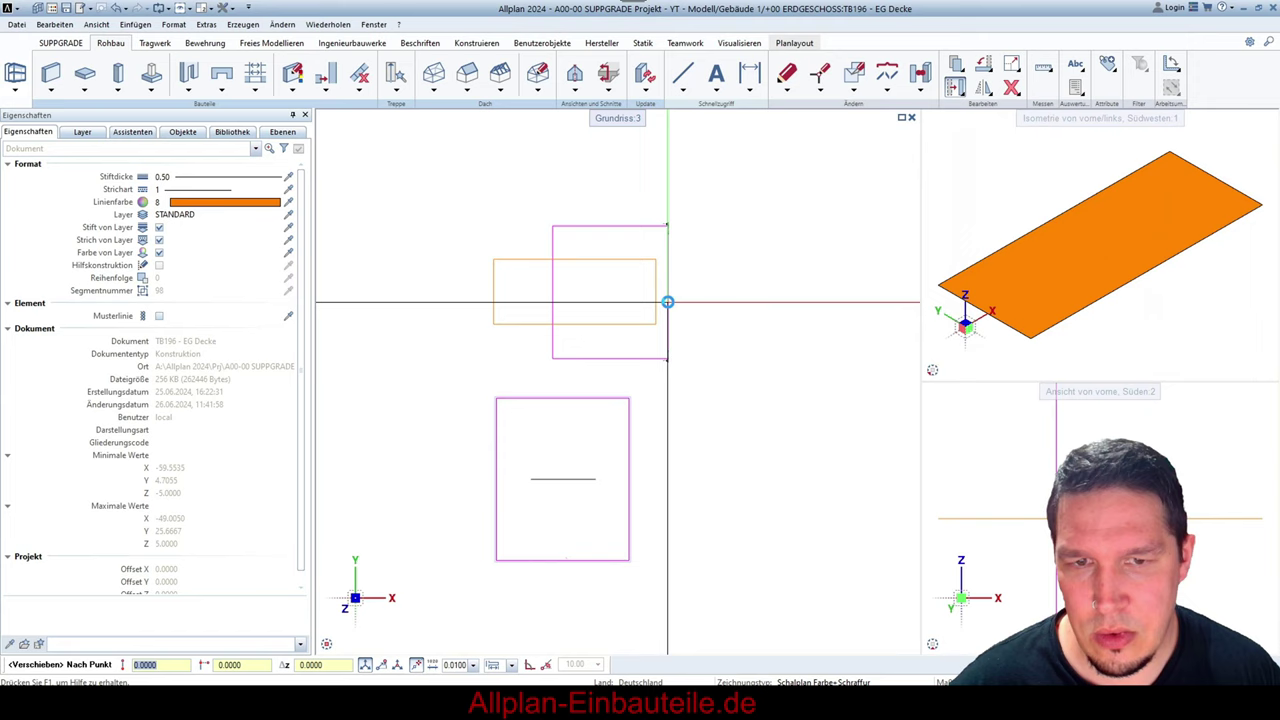
- Finish moving the section line and stretch the section area's left boundary to just beyond the orange surface's left end
left_click(552, 303)
key("Escape")
key("Escape")
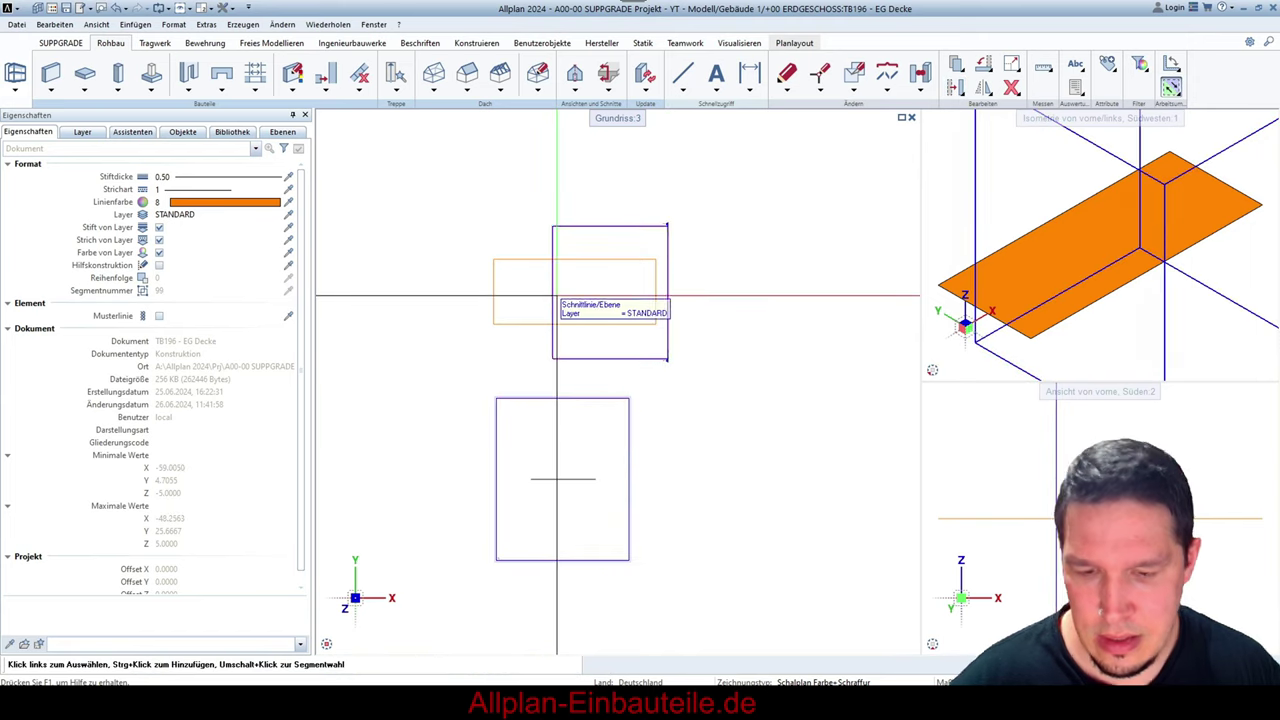
key("p")
left_click_drag(537, 209, 574, 373)
left_click(594, 374)
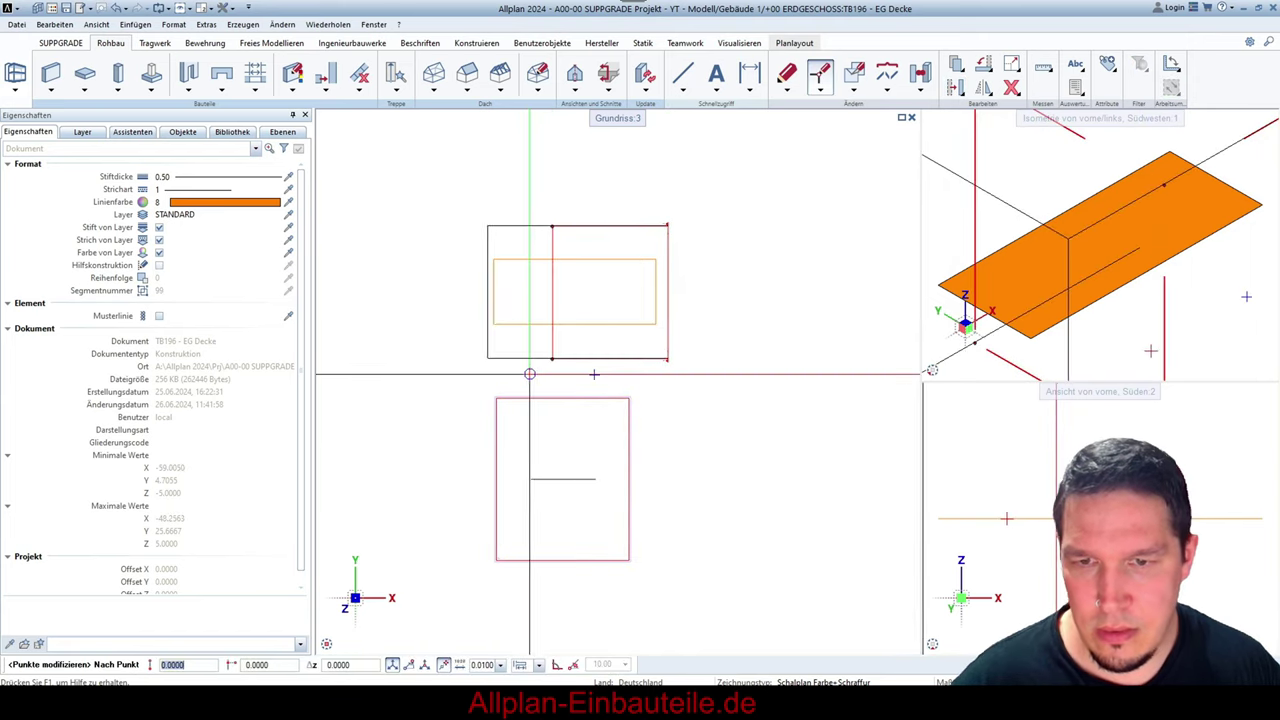
left_click(529, 374)
key("Escape")
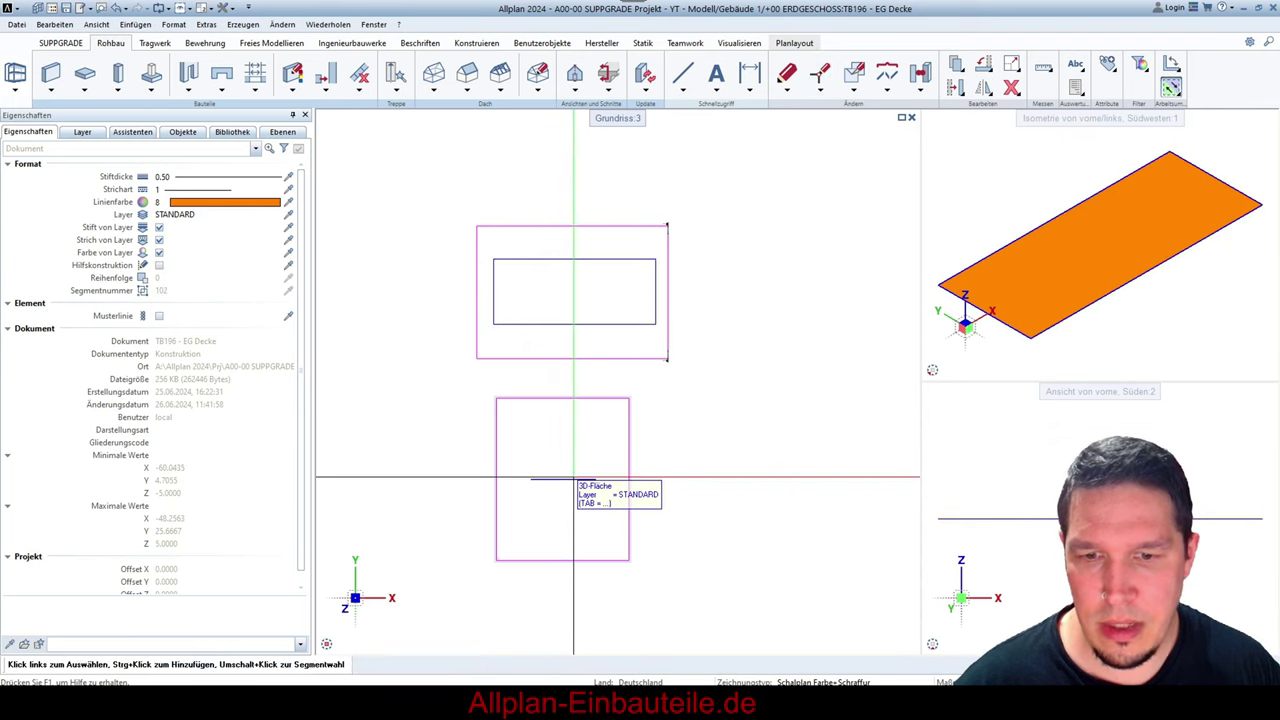
- Draw connected lines in the section view, starting at offset 1, 5 from its lower-left corner: a slope of 3, 2.5 and a 2 m horizontal
scroll(587, 257, "down", 2)
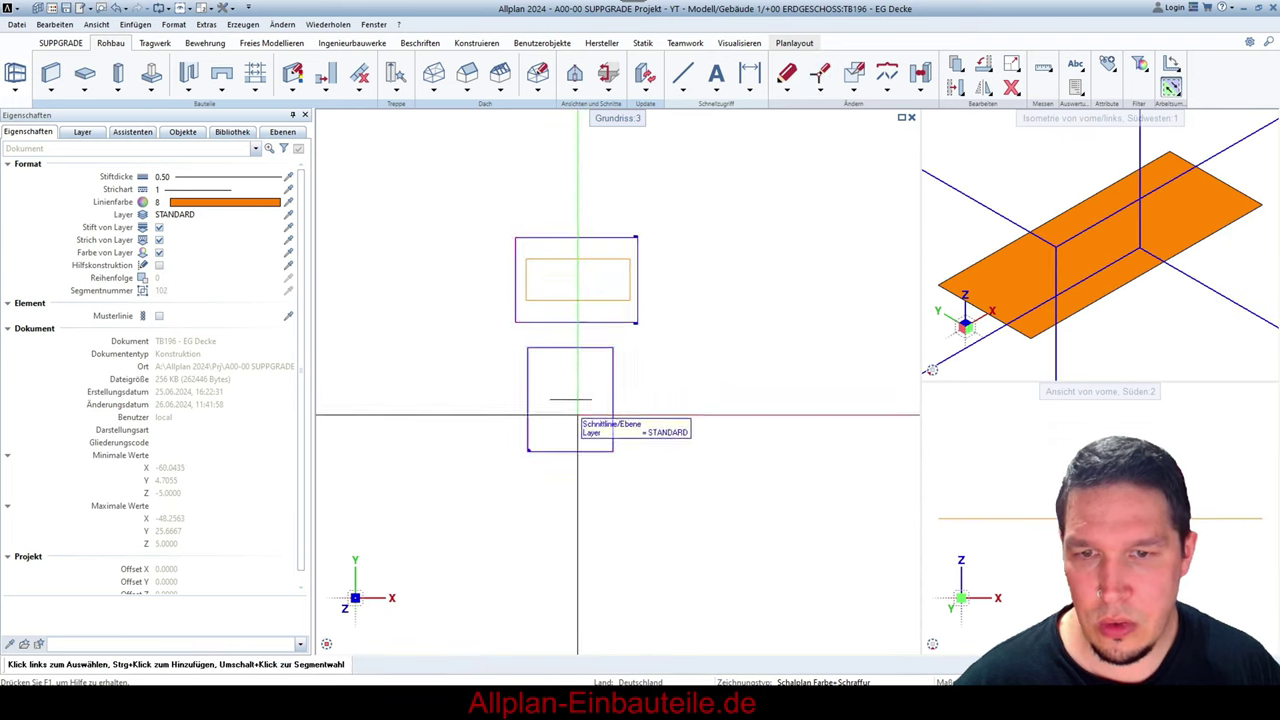
scroll(577, 413, "up", 3)
left_click(683, 73)
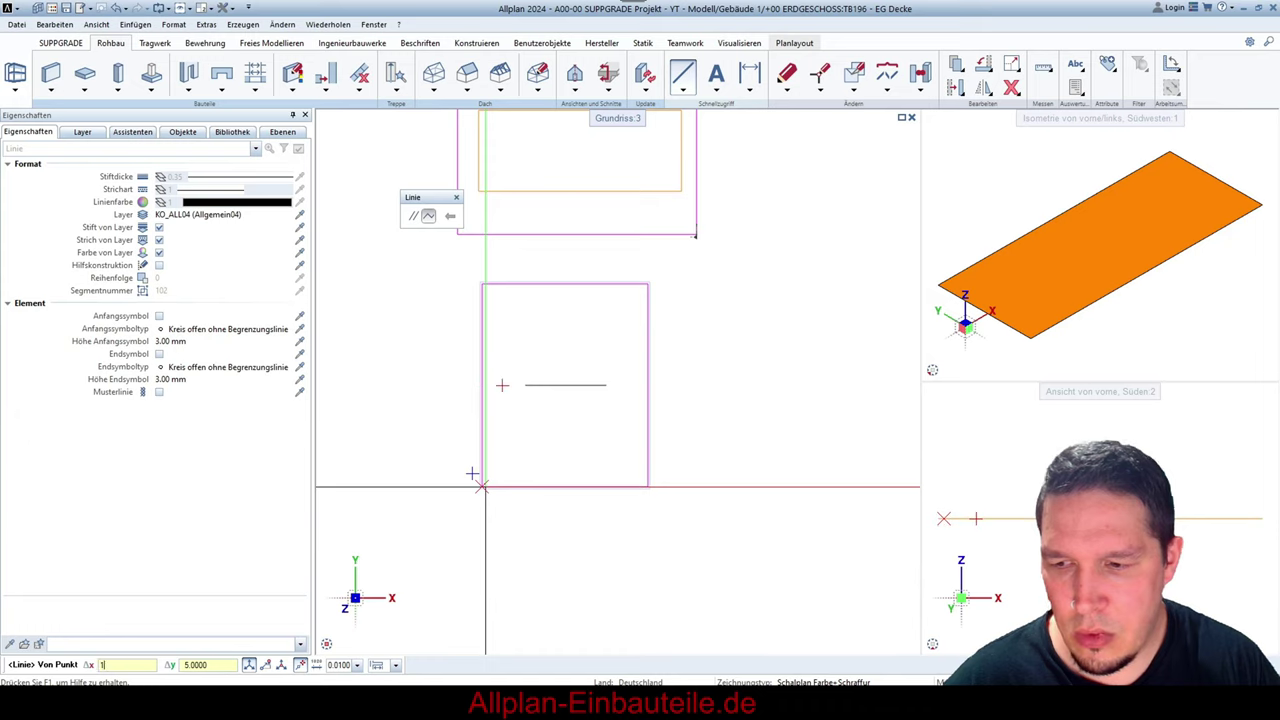
key("Return")
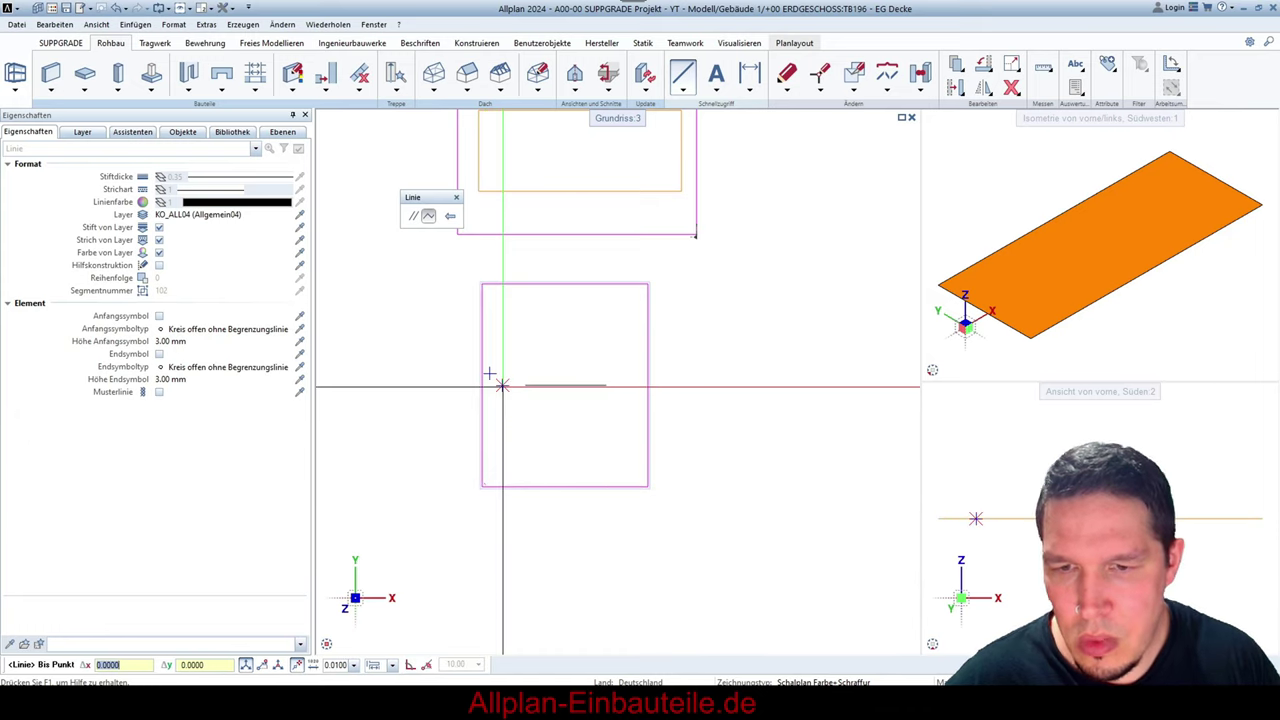
scroll(489, 376, "up", 3)
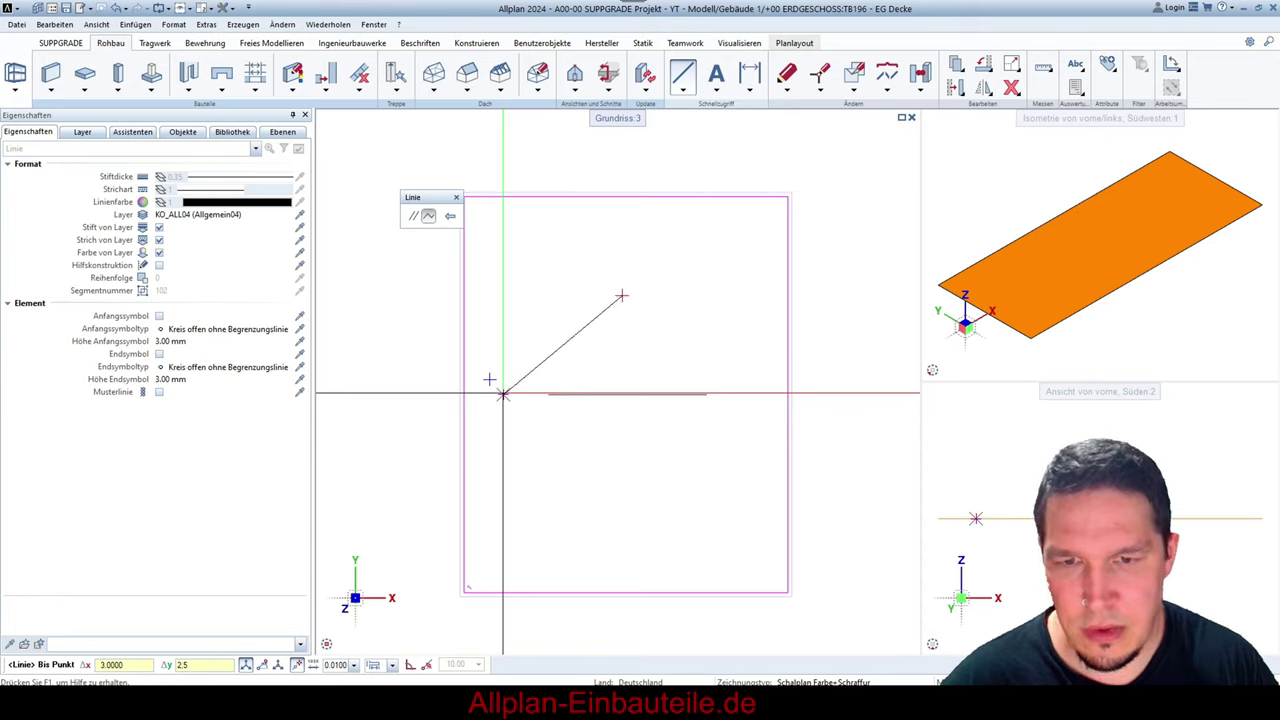
key("Return")
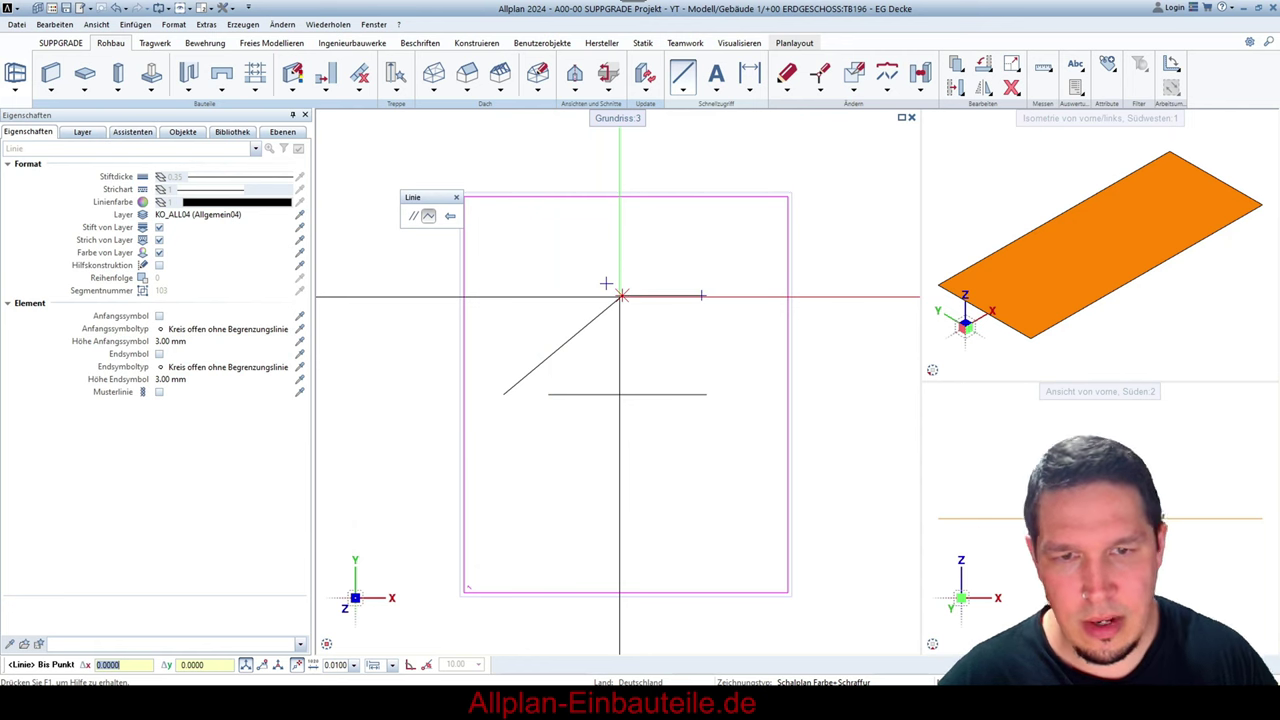
left_click(702, 296)
key("Escape")
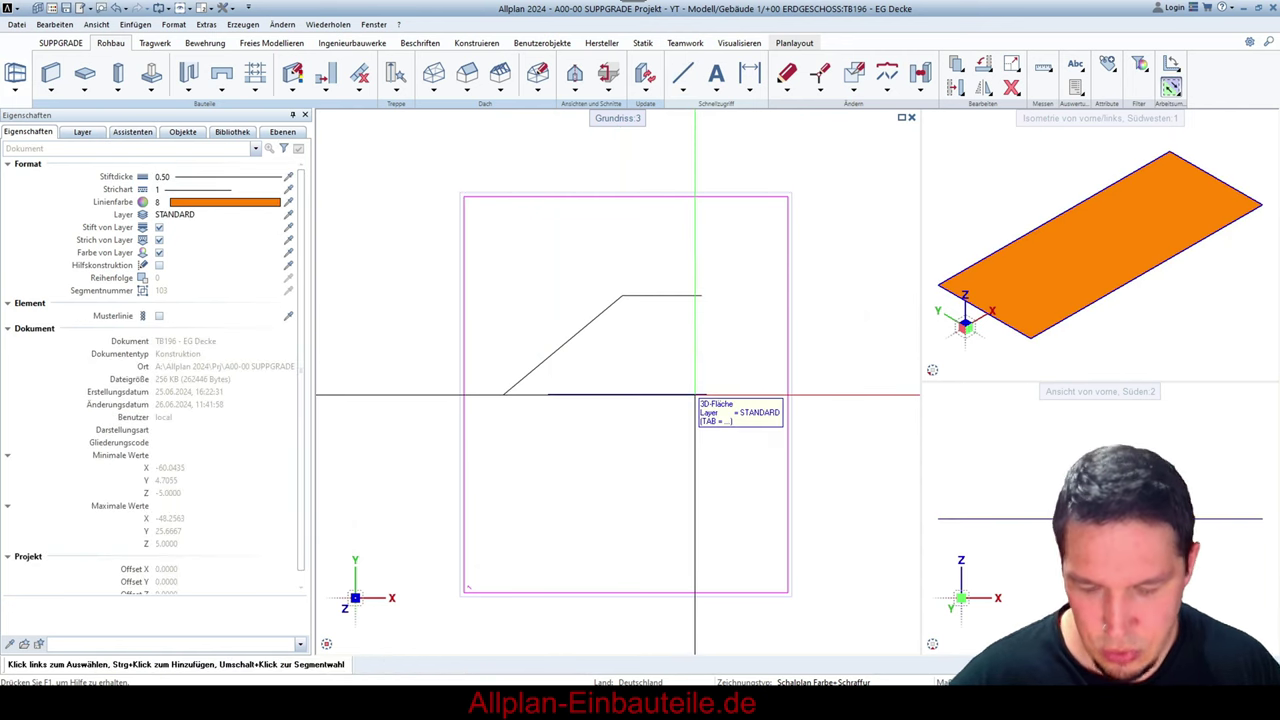
- Copy the orange 3D surface straight down within the section view
left_click(695, 395)
key("ctrl+c")
left_click(692, 447)
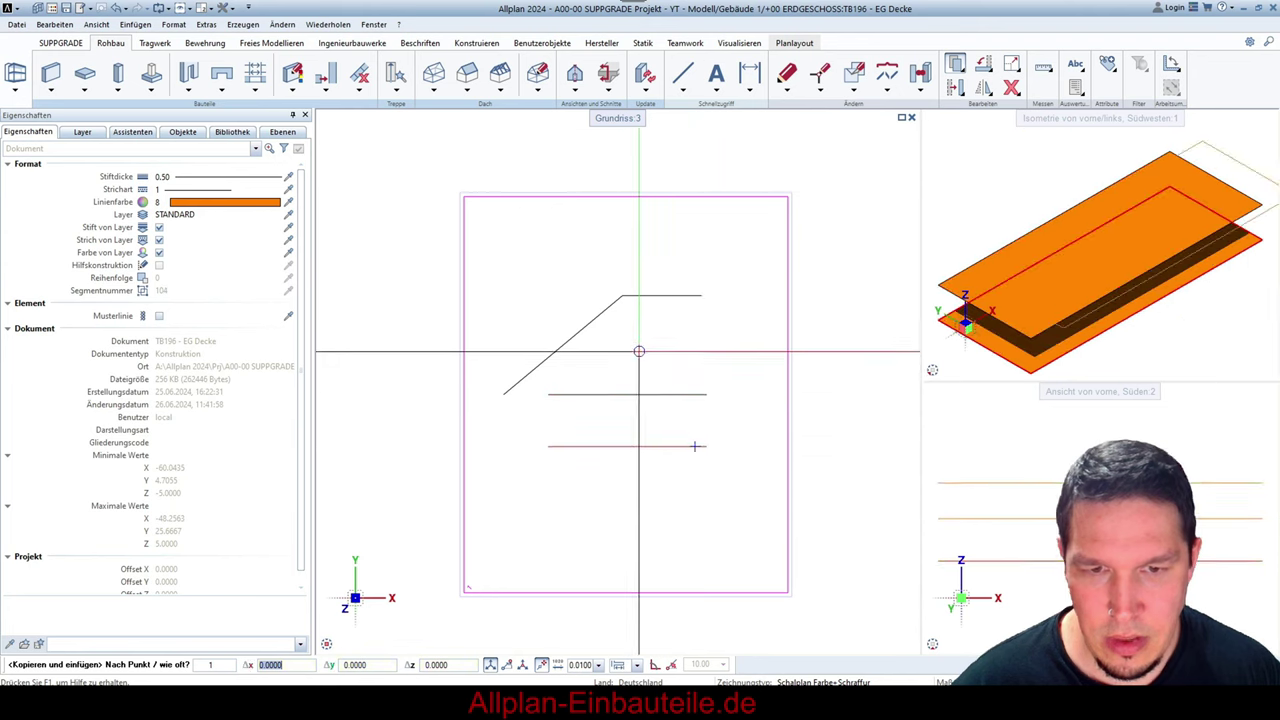
key("Escape")
- Turn off the layer-controlled colour for the sloped and horizontal guide lines and set their line colour to 6 (red)
left_click_drag(689, 340, 588, 268)
left_click(159, 253)
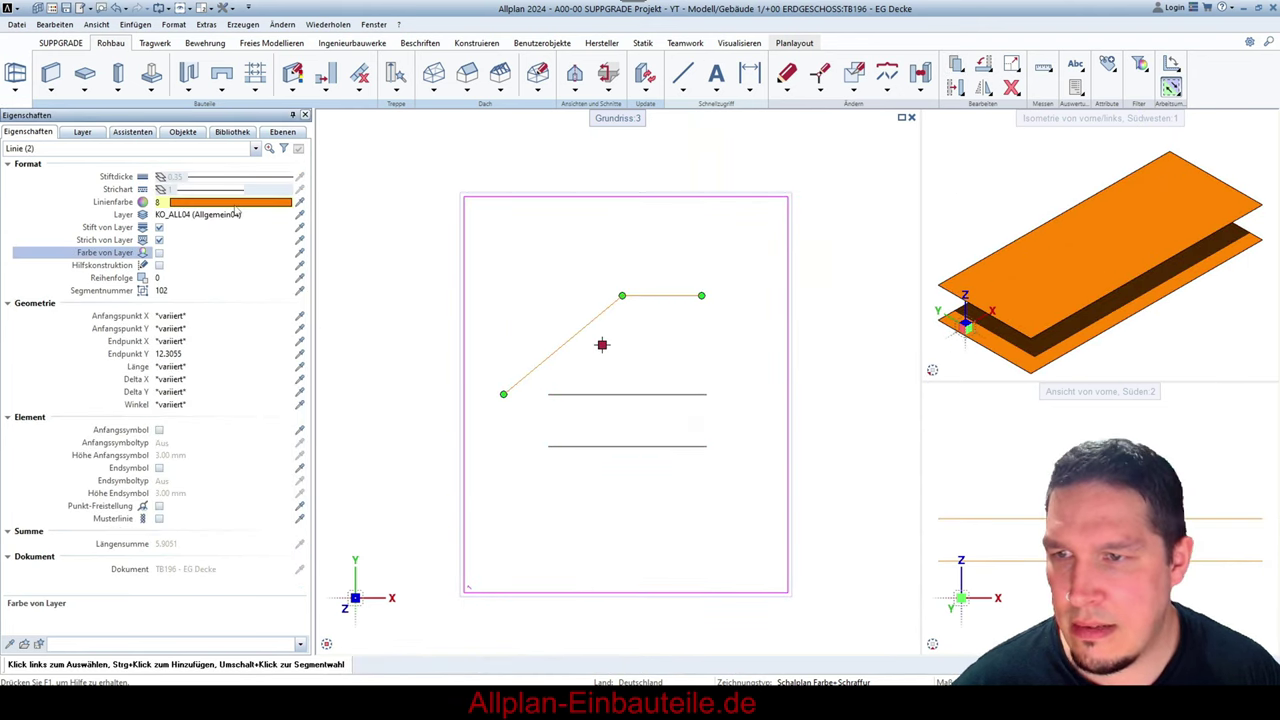
left_click(232, 203)
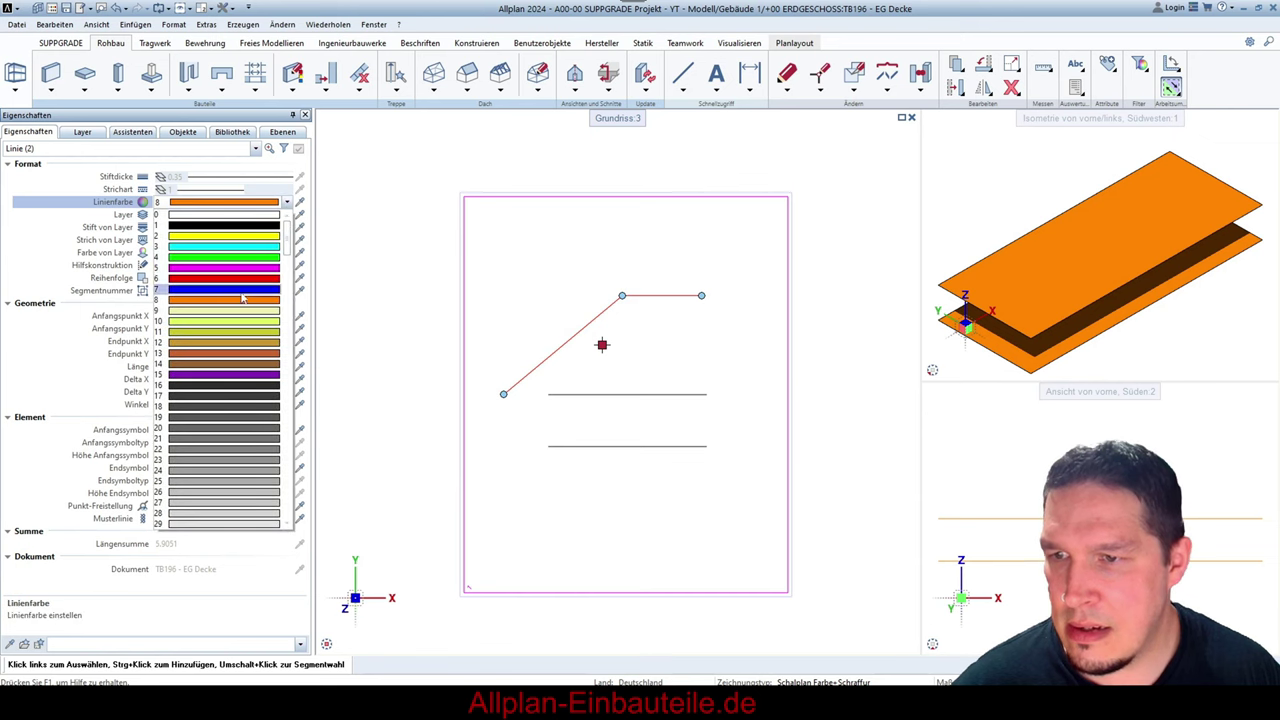
left_click(238, 280)
key("Escape")
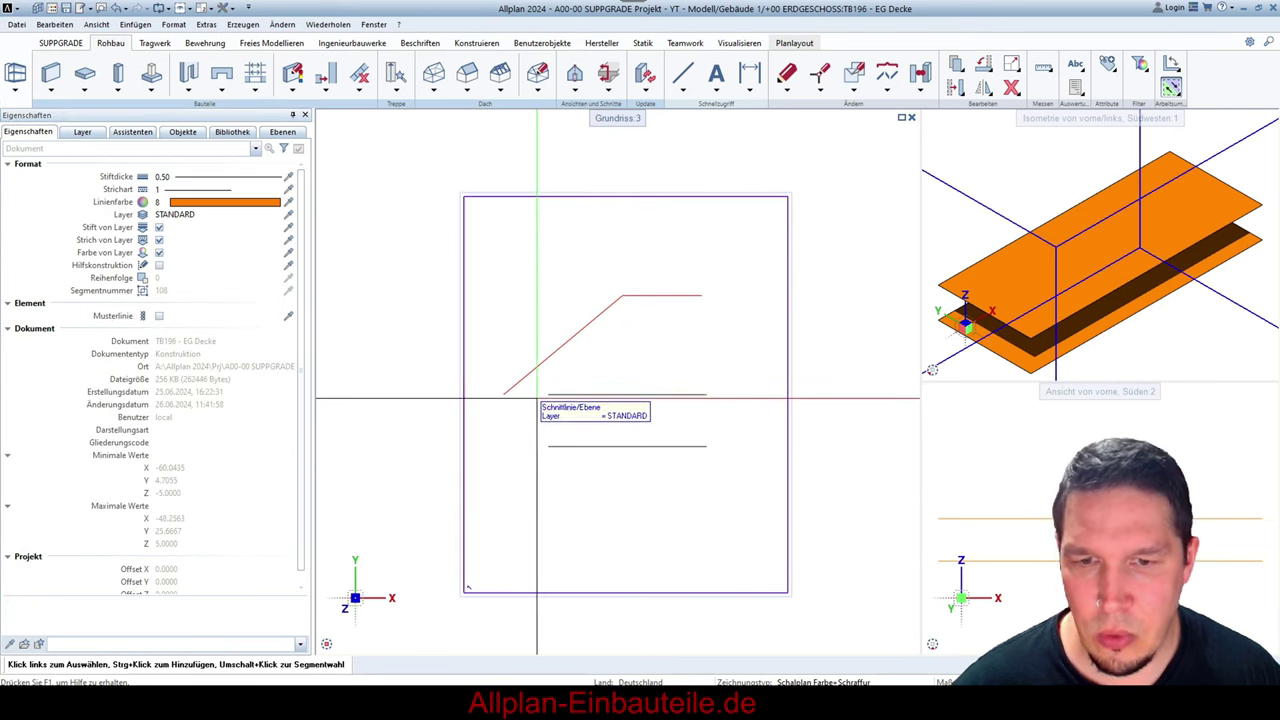
- Move the upper surface in the section view so its left end meets the lower end of the sloped red line
key("v")
left_click(577, 394)
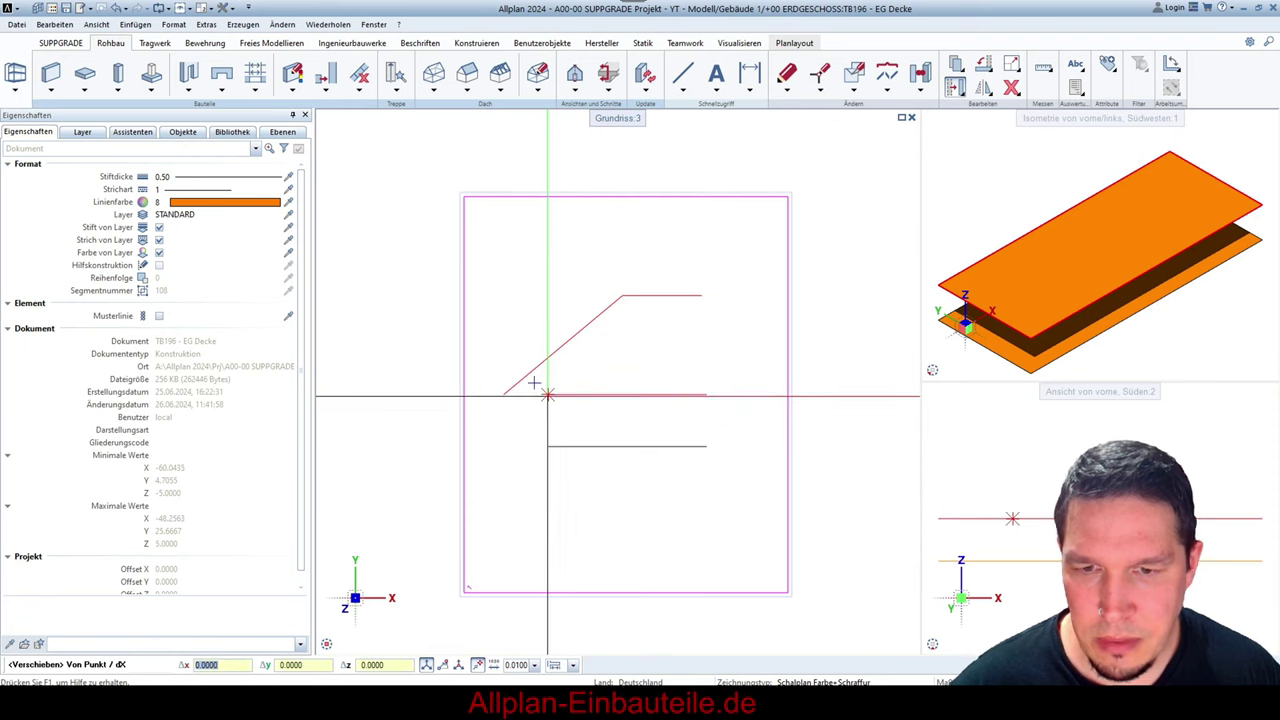
left_click(548, 394)
left_click(505, 393)
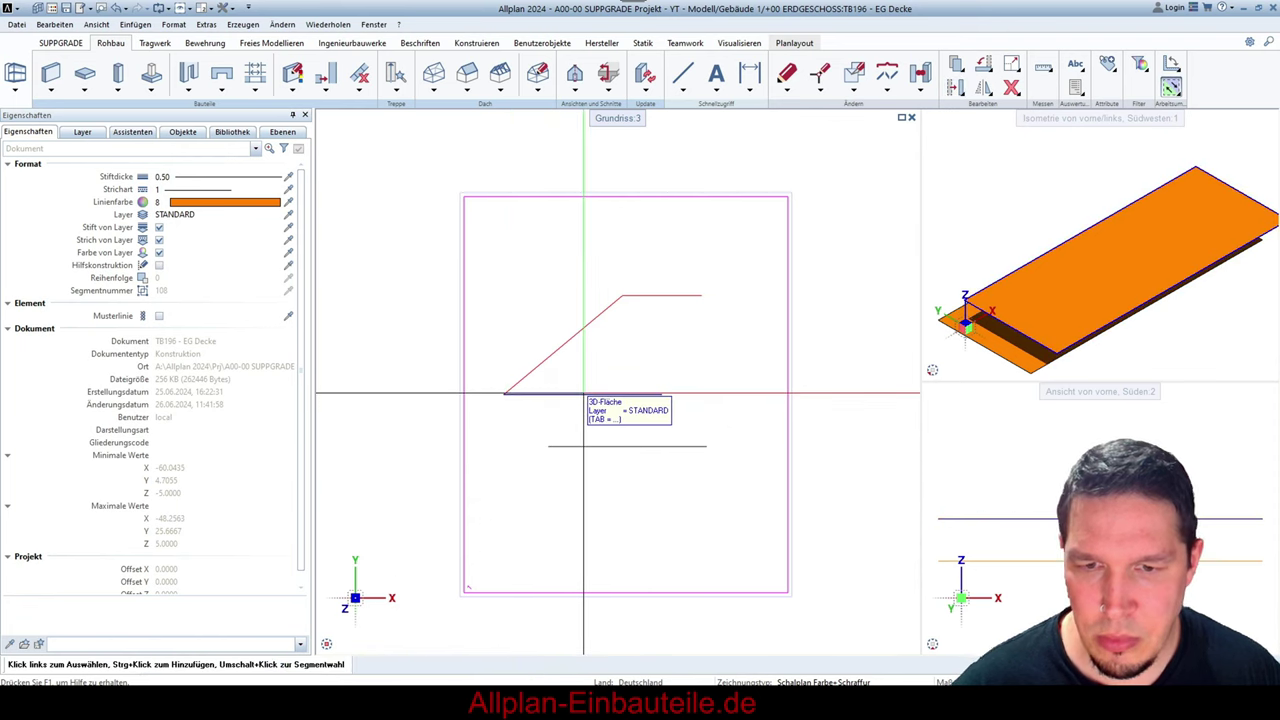
key("Escape")
- Rotate the upper surface about the lower end of the sloped red line until it lies along that line
key("d")
left_click(544, 396)
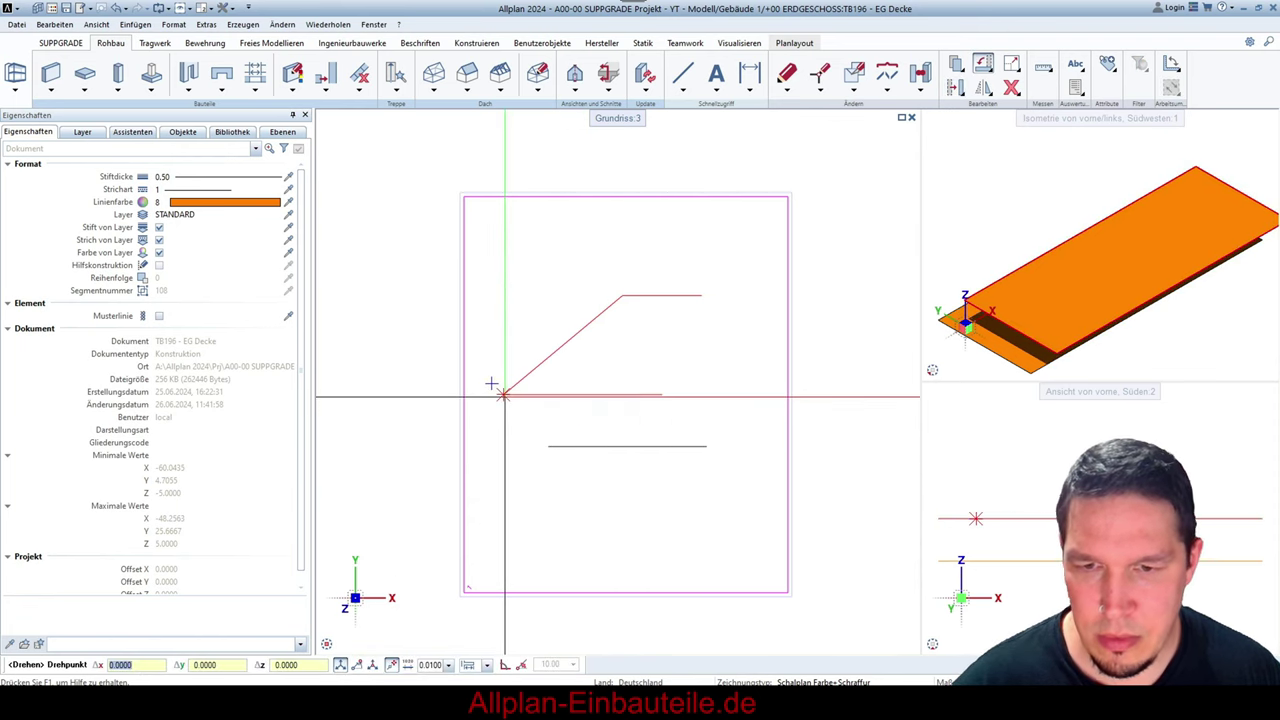
left_click(504, 394)
left_click(669, 393)
left_click(622, 295)
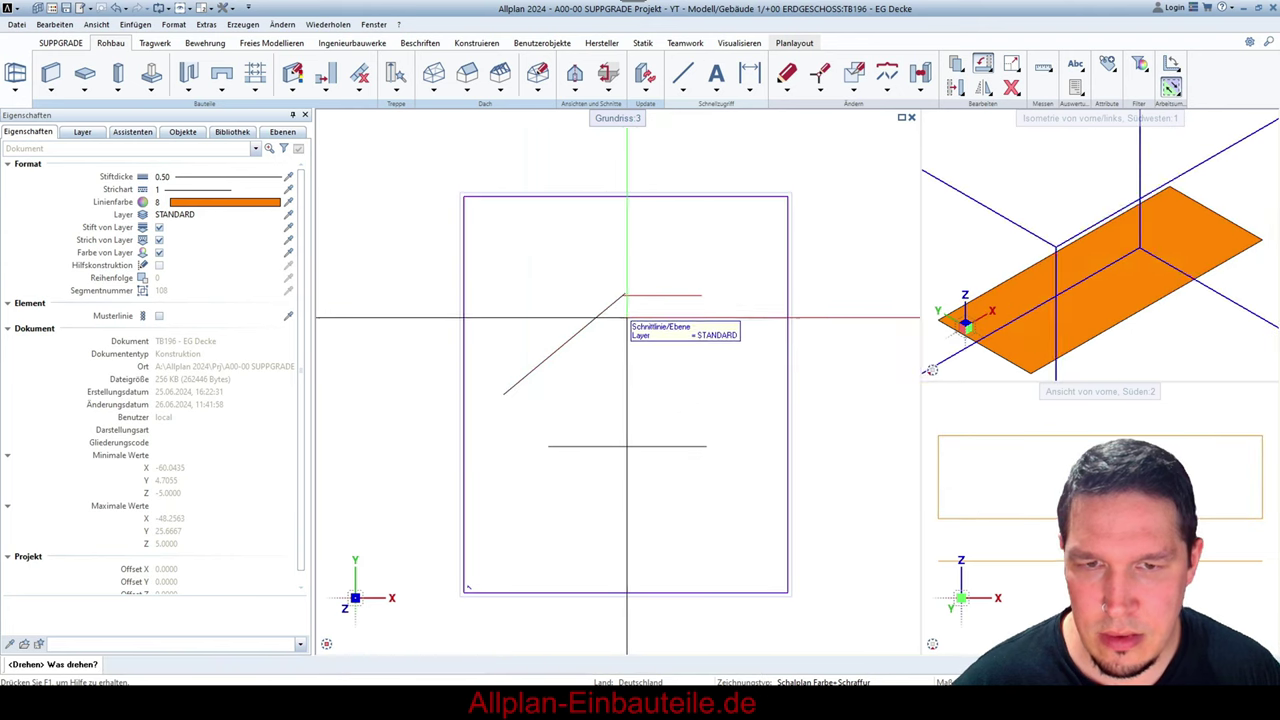
key("Escape")
- Move the lower surface in the section view so its left end sits at the start of the horizontal red line
key("v")
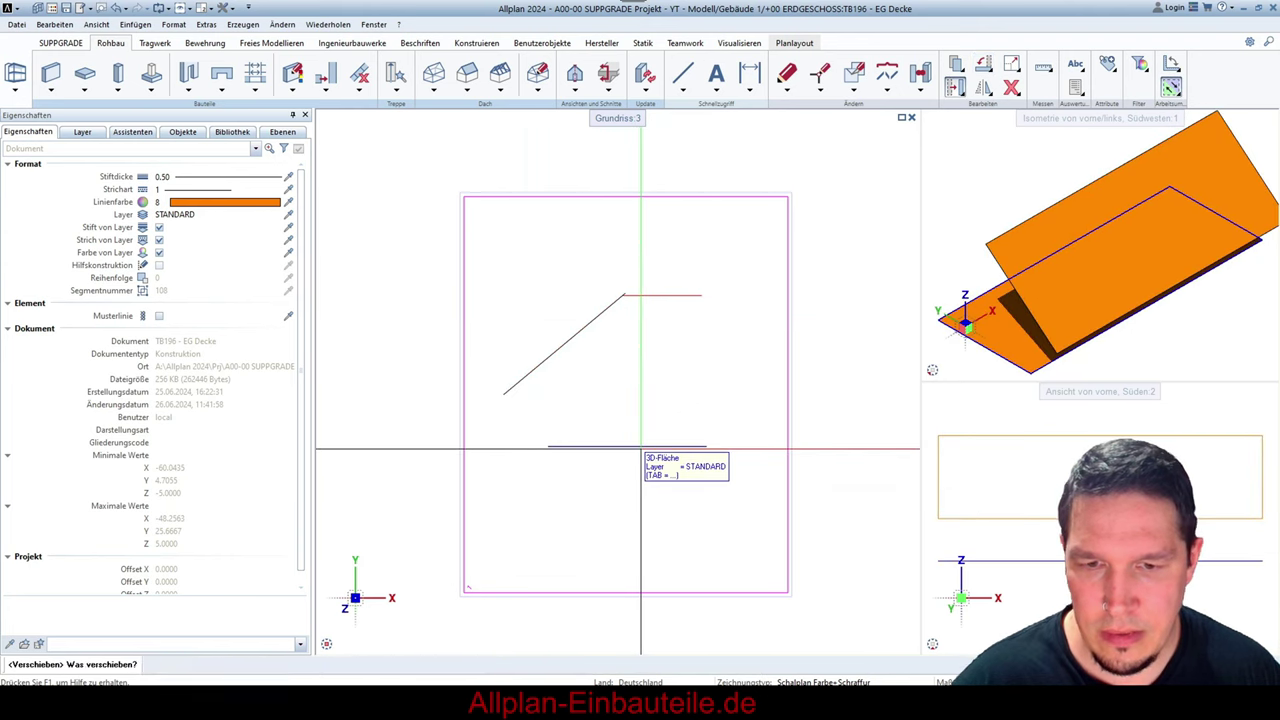
left_click(637, 447)
left_click(539, 445)
scroll(625, 295, "up", 3)
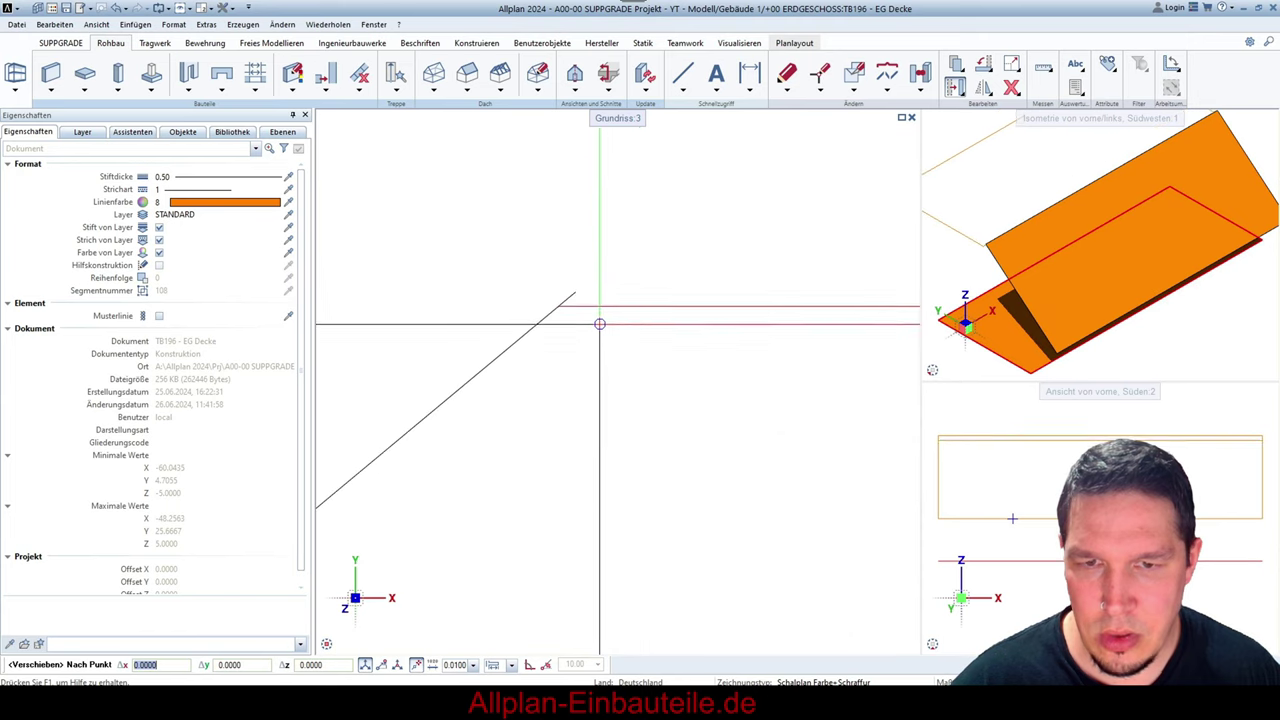
left_click(558, 302)
scroll(540, 345, "down", 2)
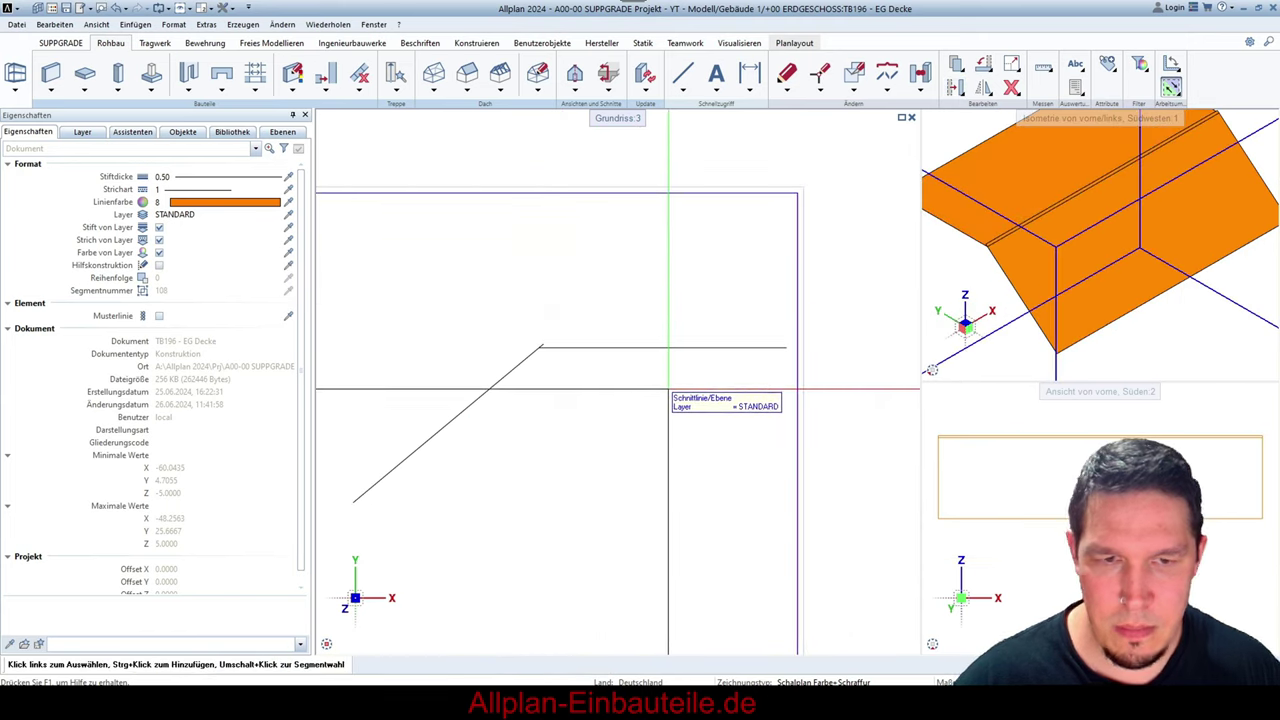
- Shorten the sloped surface by moving its protruding upper end back to the corner with the horizontal surface
key("p")
scroll(540, 357, "up", 3)
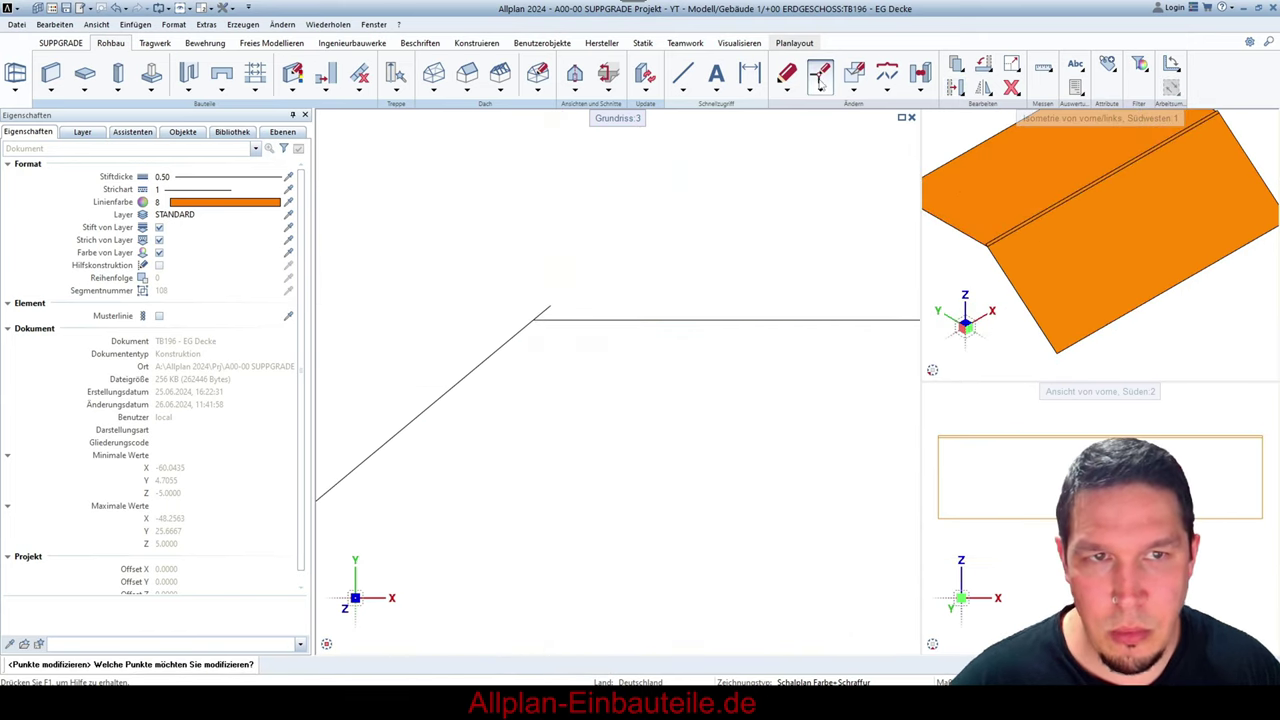
left_click_drag(532, 301, 556, 312)
left_click(550, 306)
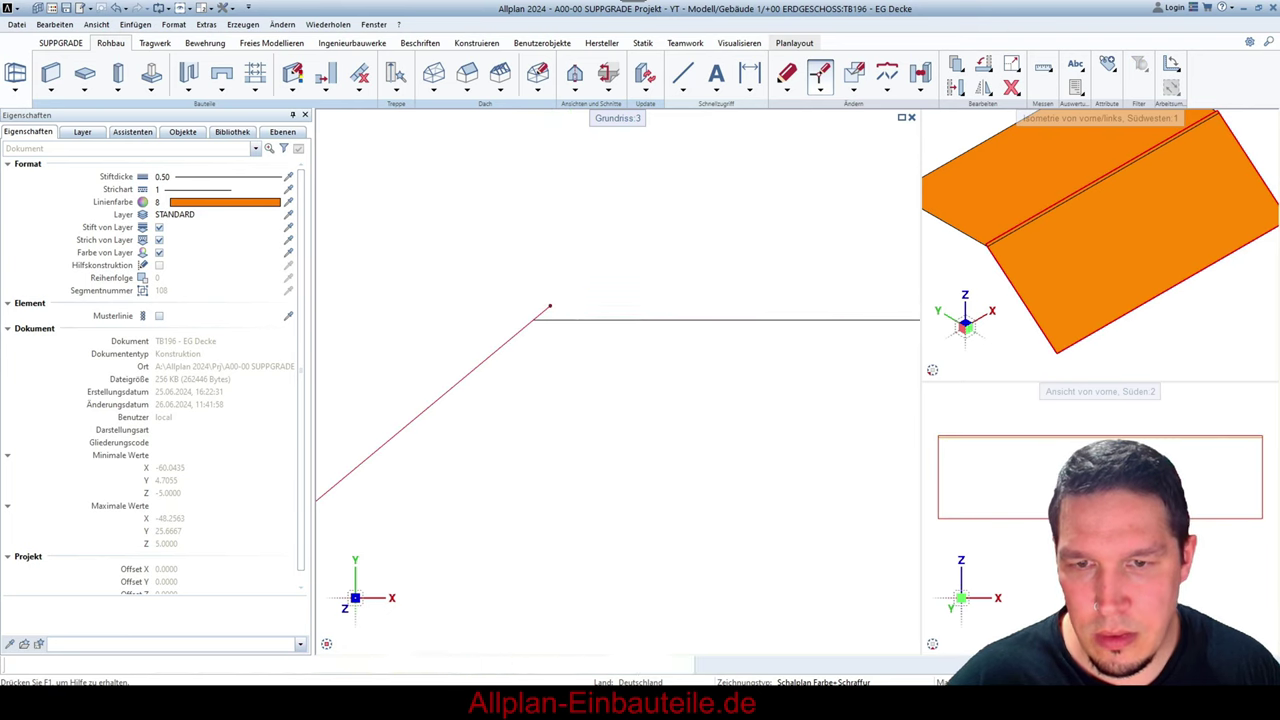
scroll(716, 314, "down", 3)
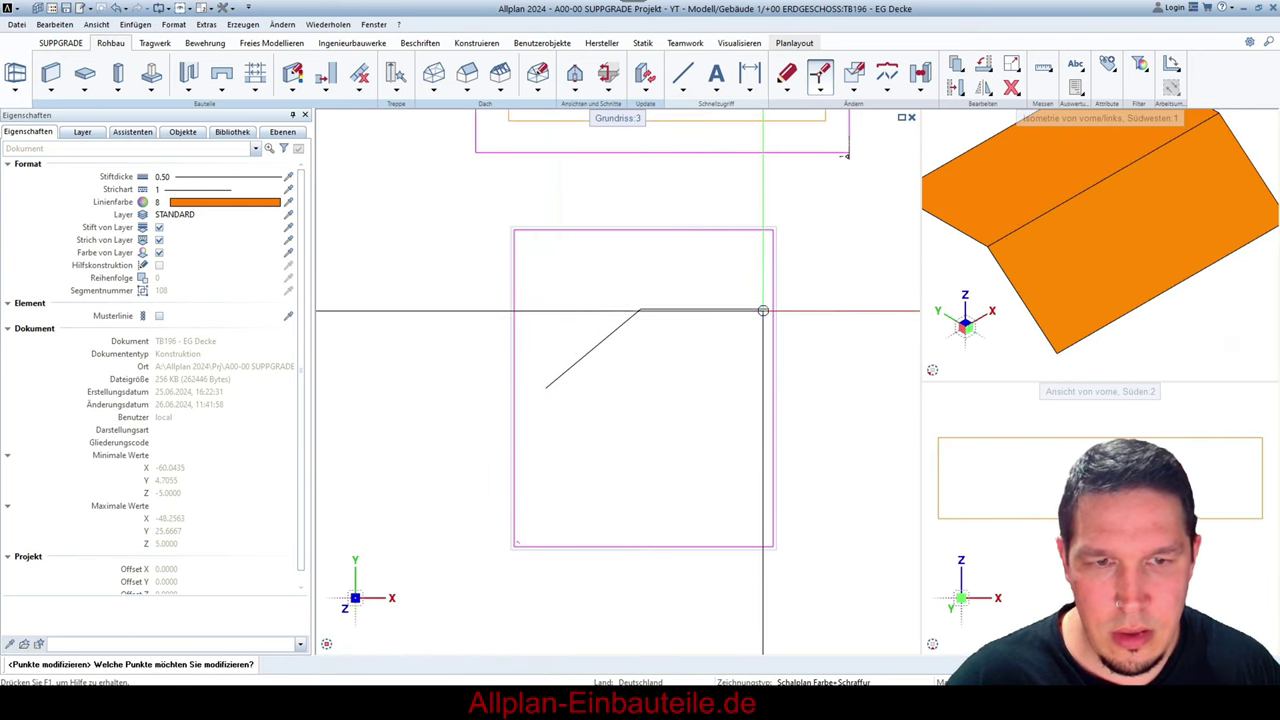
- Shorten the horizontal surface by moving its right end points to the end of the horizontal red line
left_click_drag(757, 302, 771, 320)
left_click(767, 309)
scroll(670, 309, "up", 3)
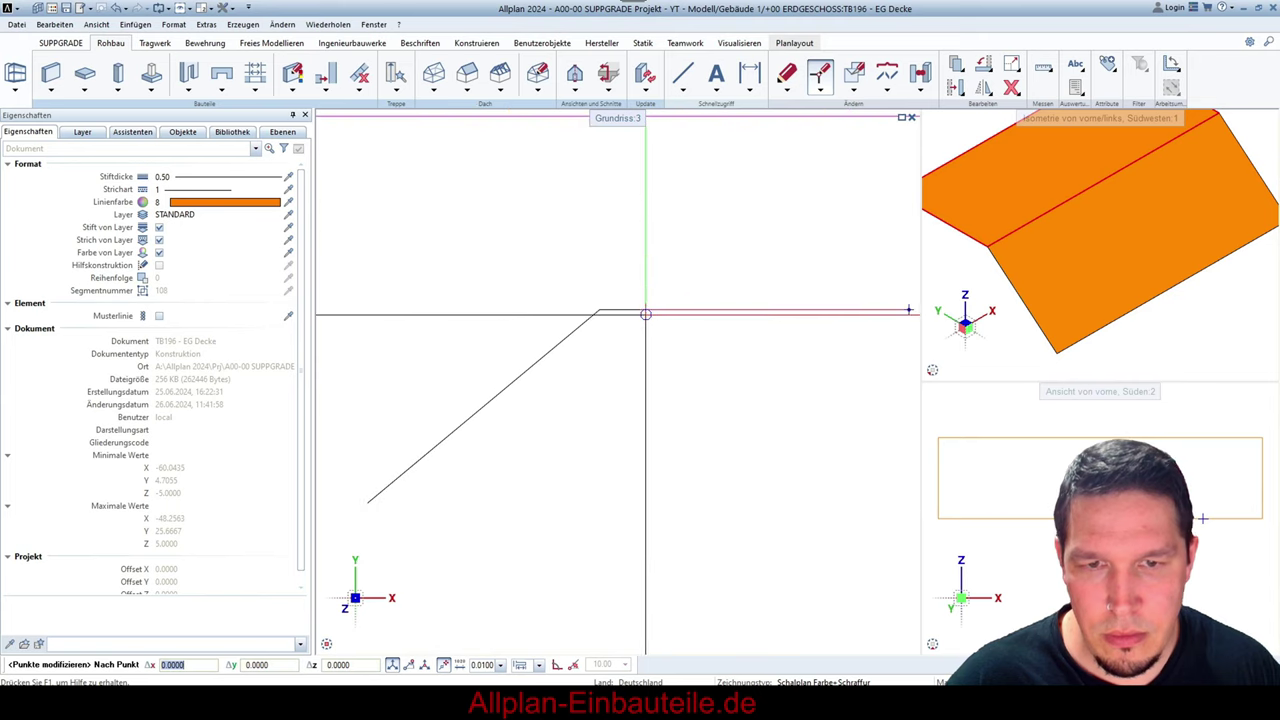
left_click(646, 310)
left_click_drag(639, 298, 655, 319)
left_click(647, 311)
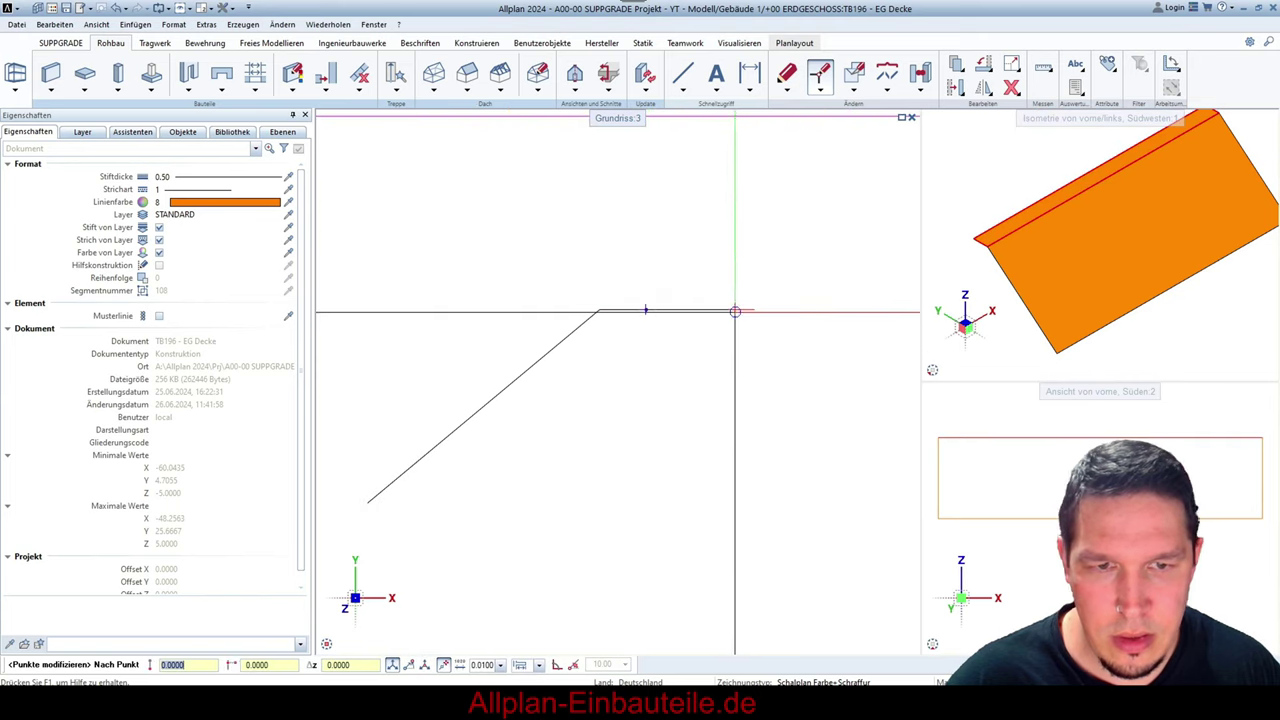
left_click(753, 310)
key("Escape")
scroll(684, 320, "down", 6)
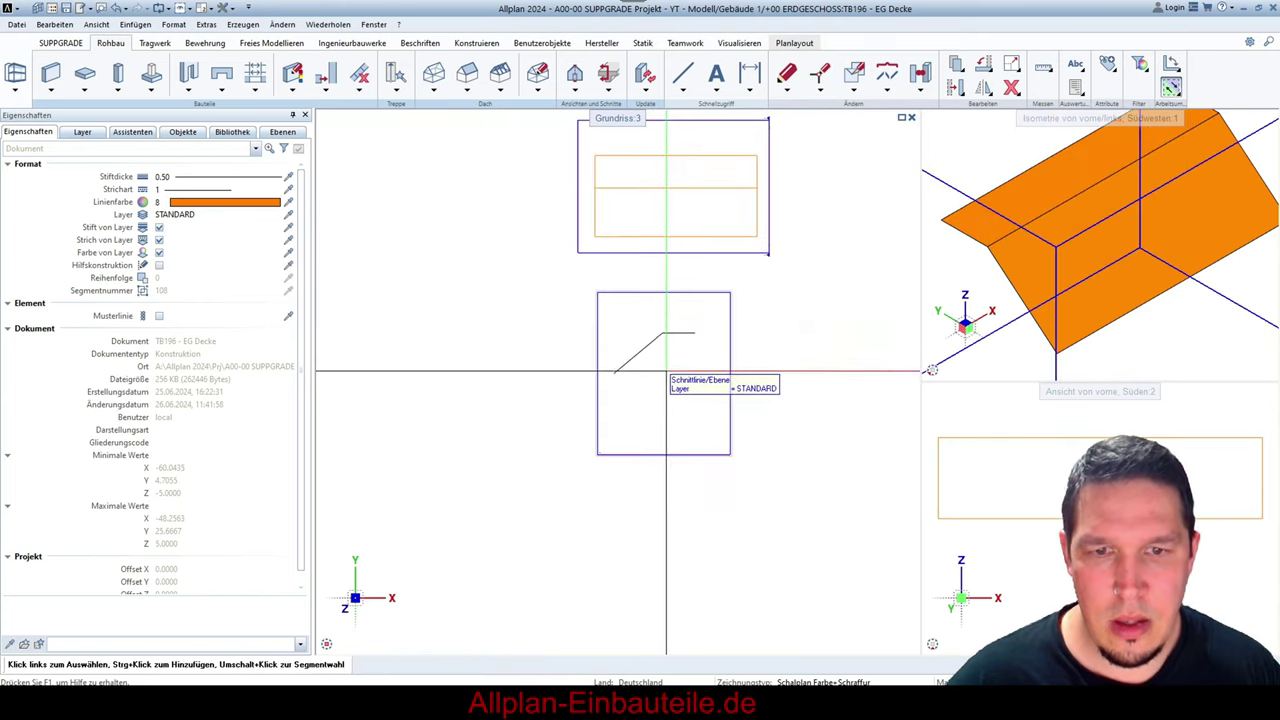
- Delete the section view with its red guide lines and the section line around the surfaces in the plan
scroll(668, 372, "down", 2)
left_click(640, 275)
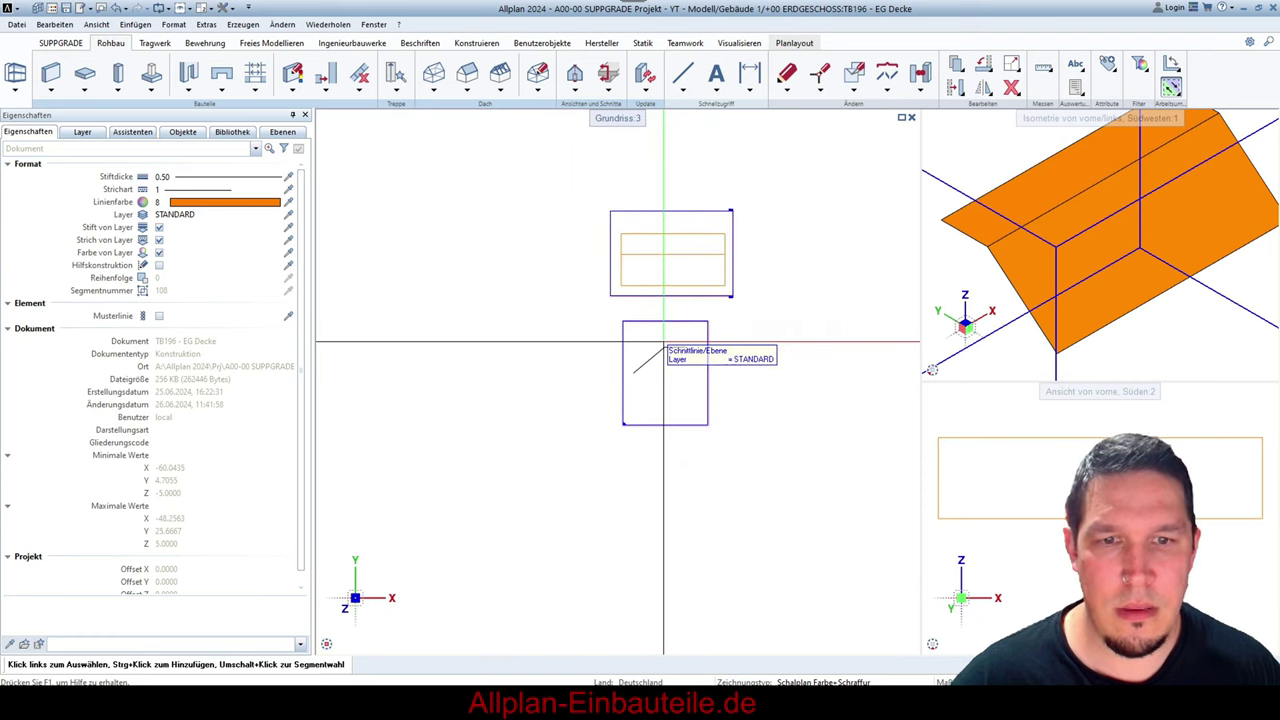
left_click_drag(576, 307, 767, 468)
key("Delete")
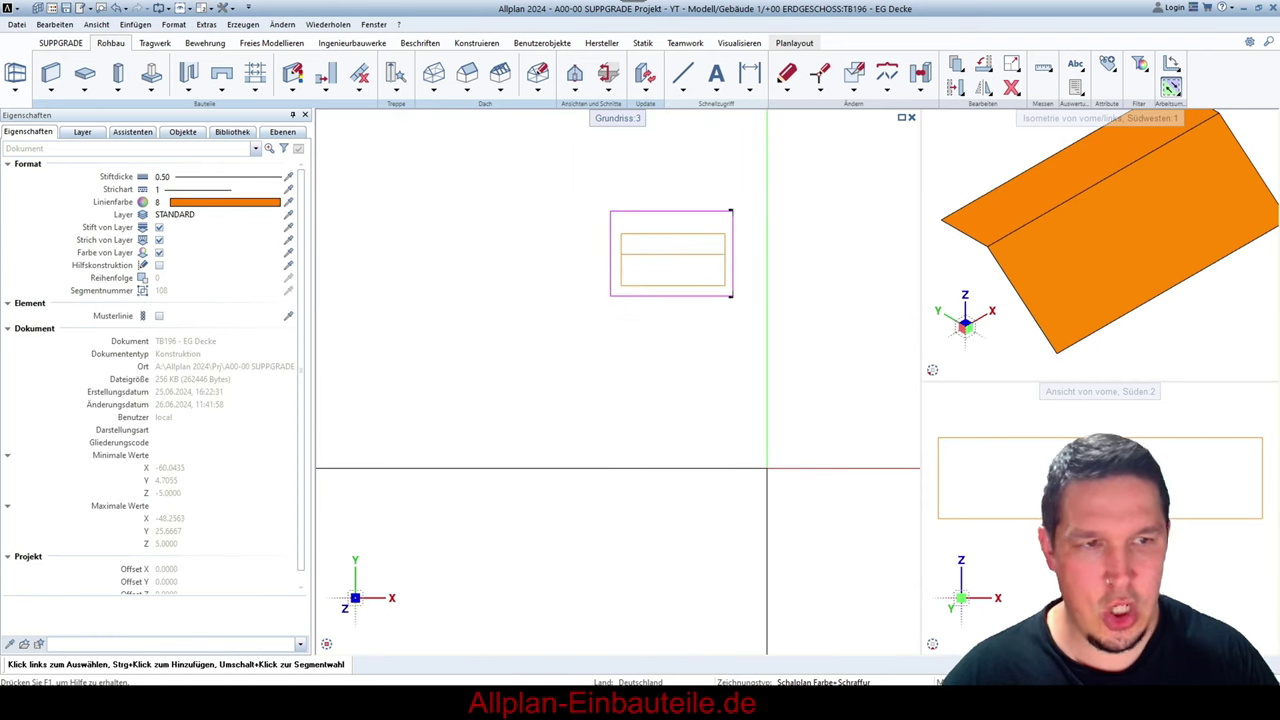
left_click(734, 258)
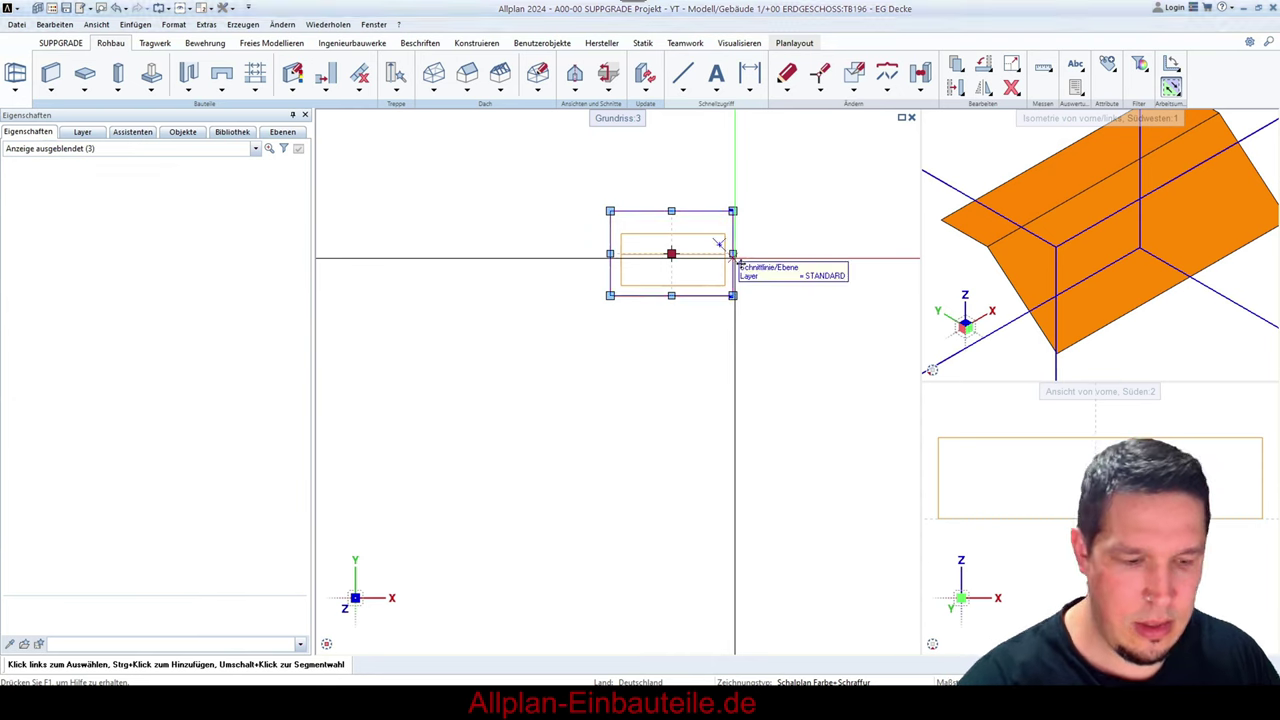
key("Escape")
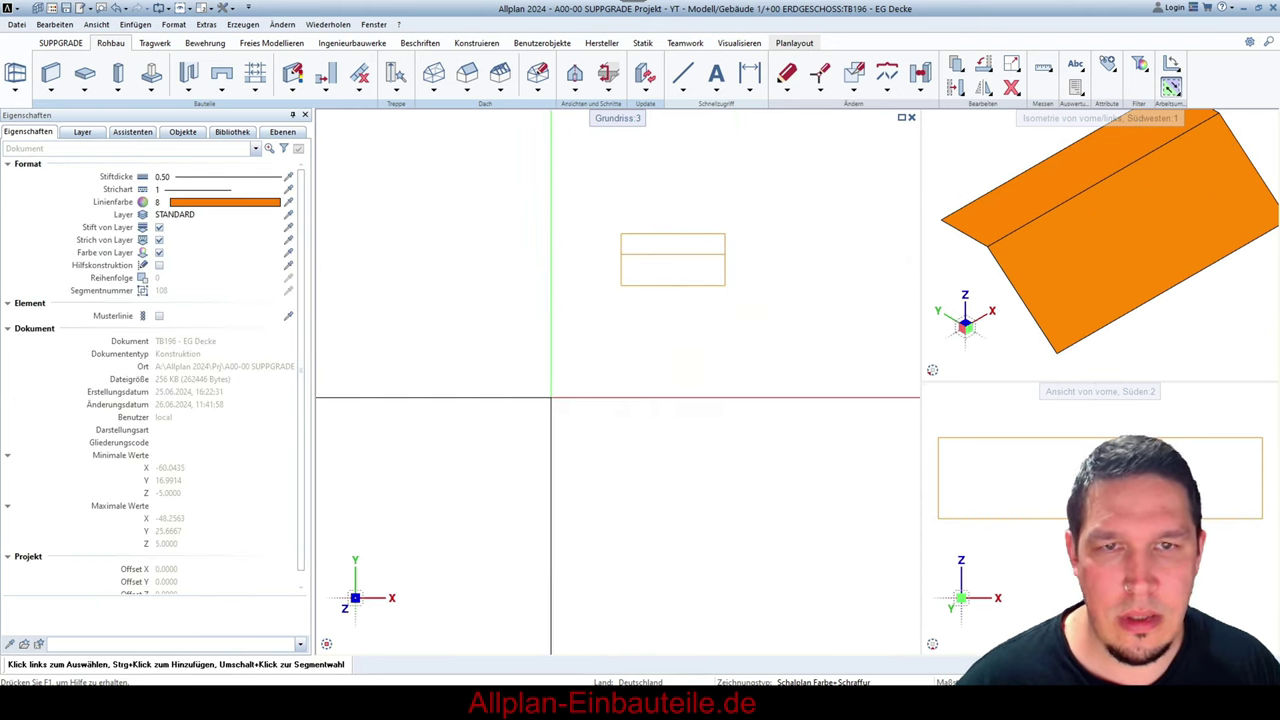
scroll(720, 218, "up", 3)
scroll(737, 231, "up", 1)
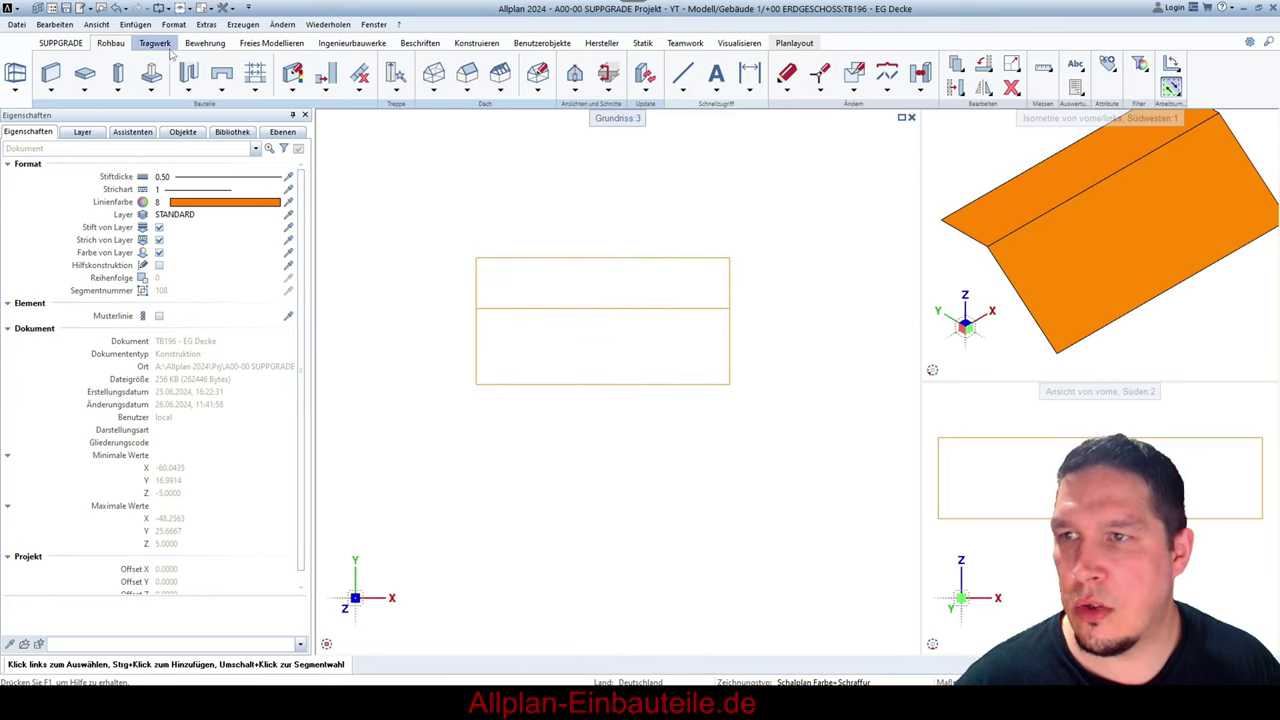
left_click(268, 43)
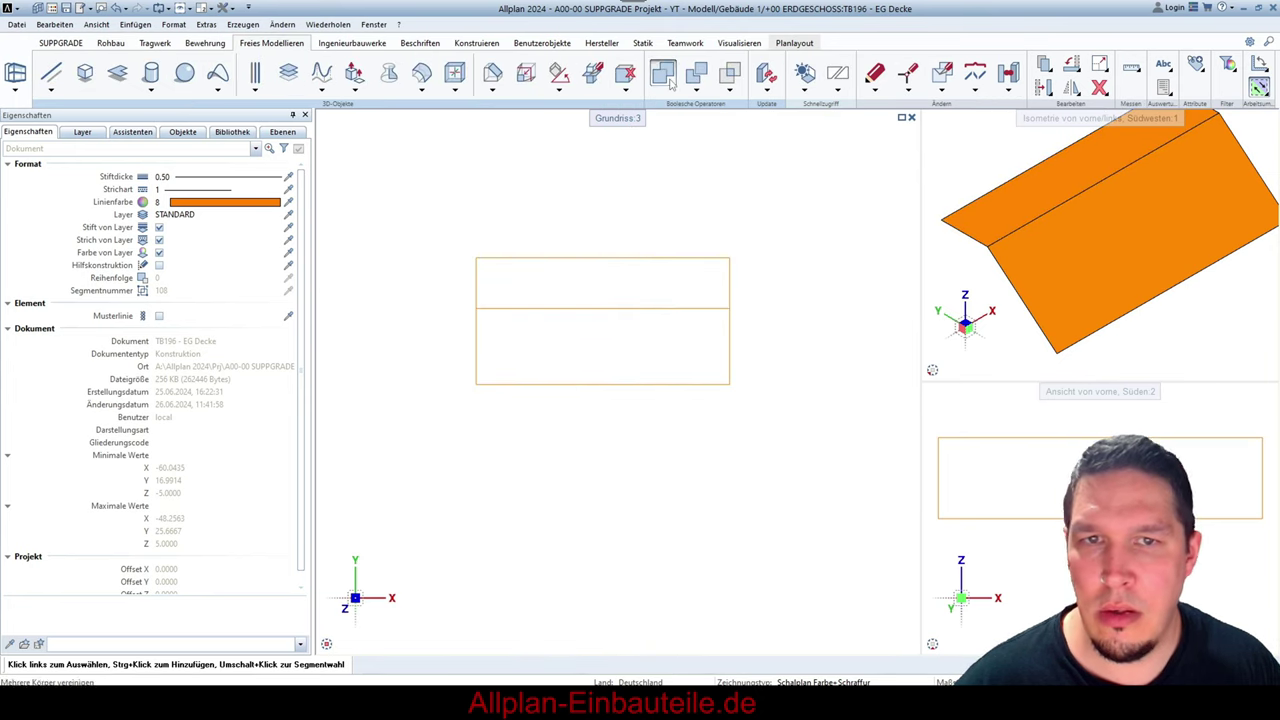
left_click(666, 76)
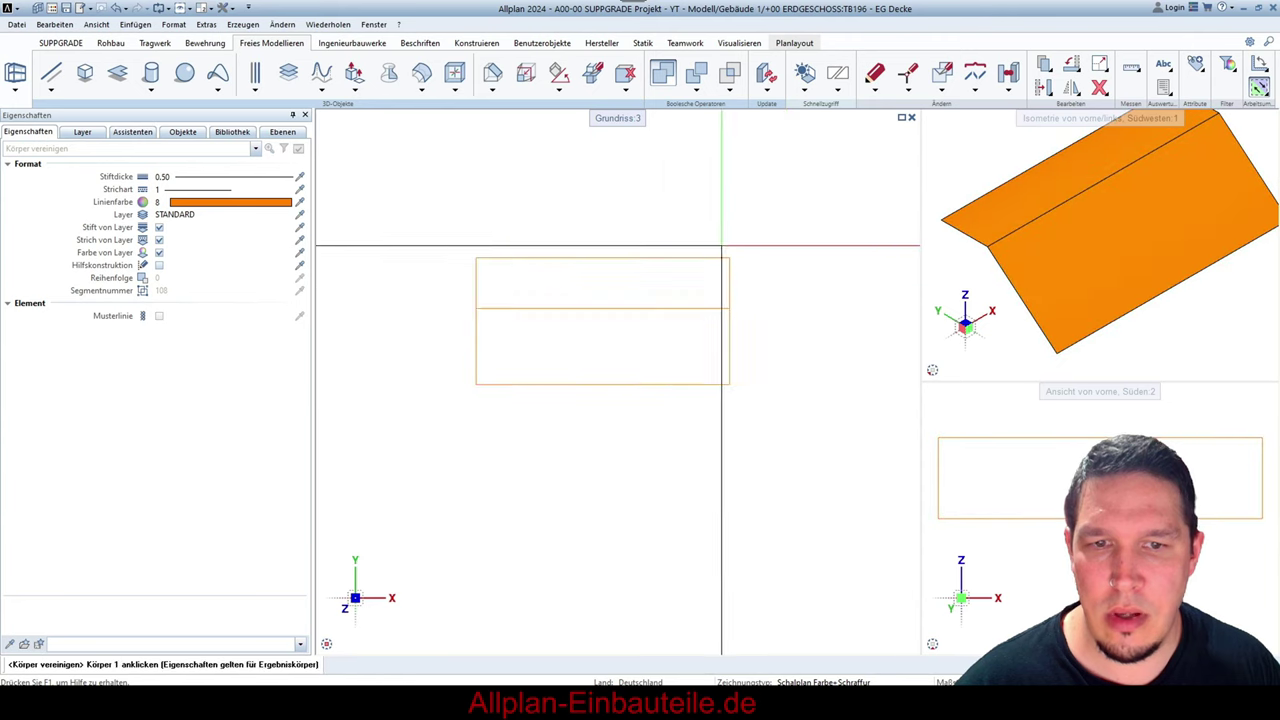
key("Escape")
- Convert the sloped and horizontal 3D surfaces into a single reference surface named Liken
right_click(642, 303)
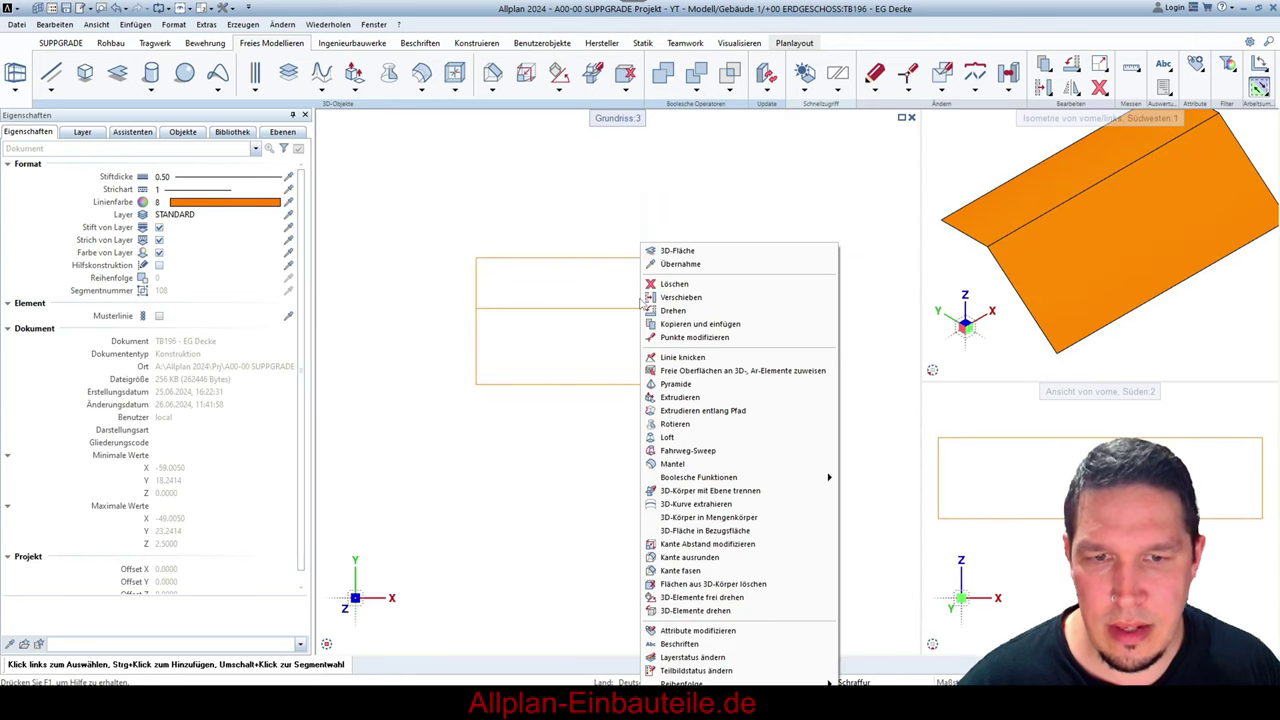
left_click(686, 531)
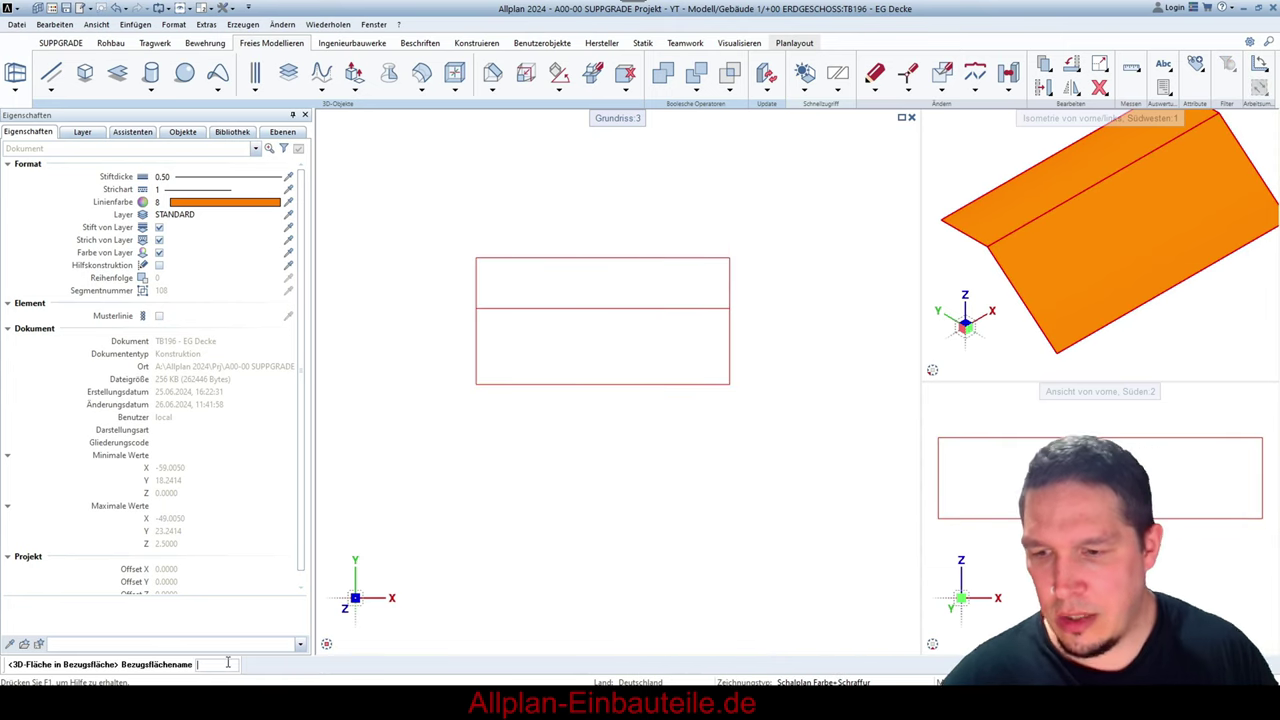
type("Luken")
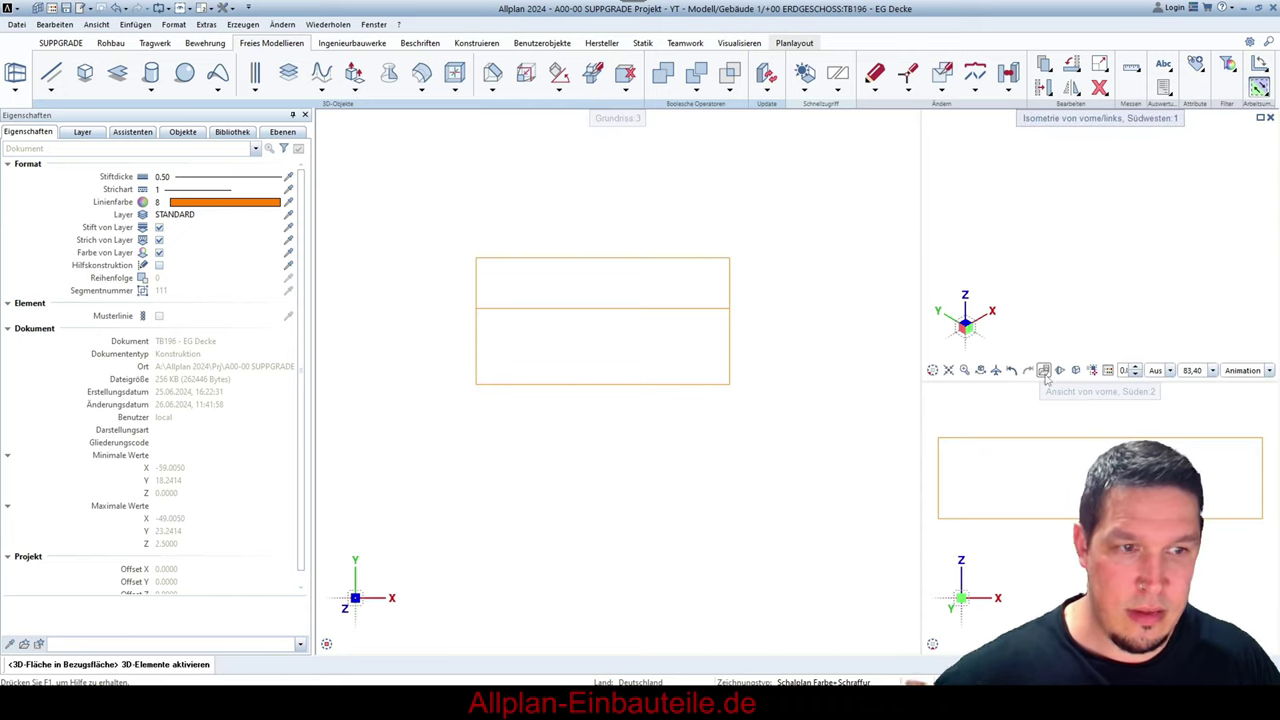
left_click(1075, 371)
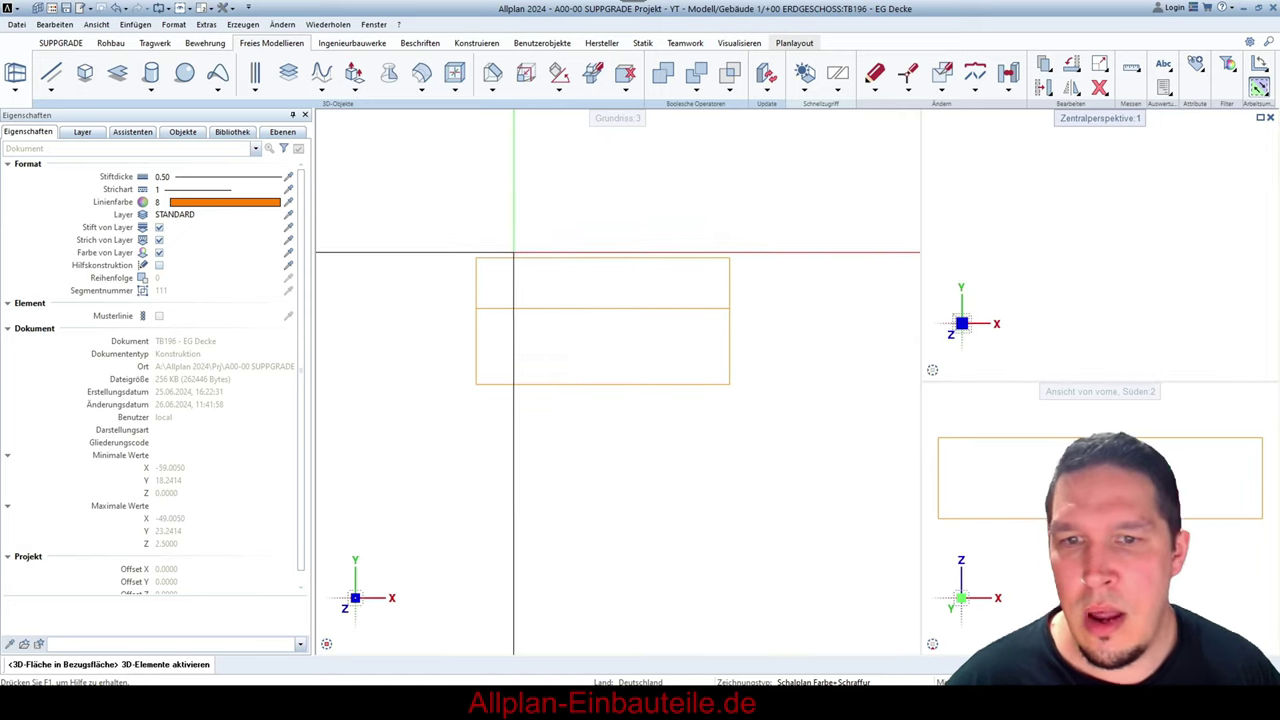
key("Escape")
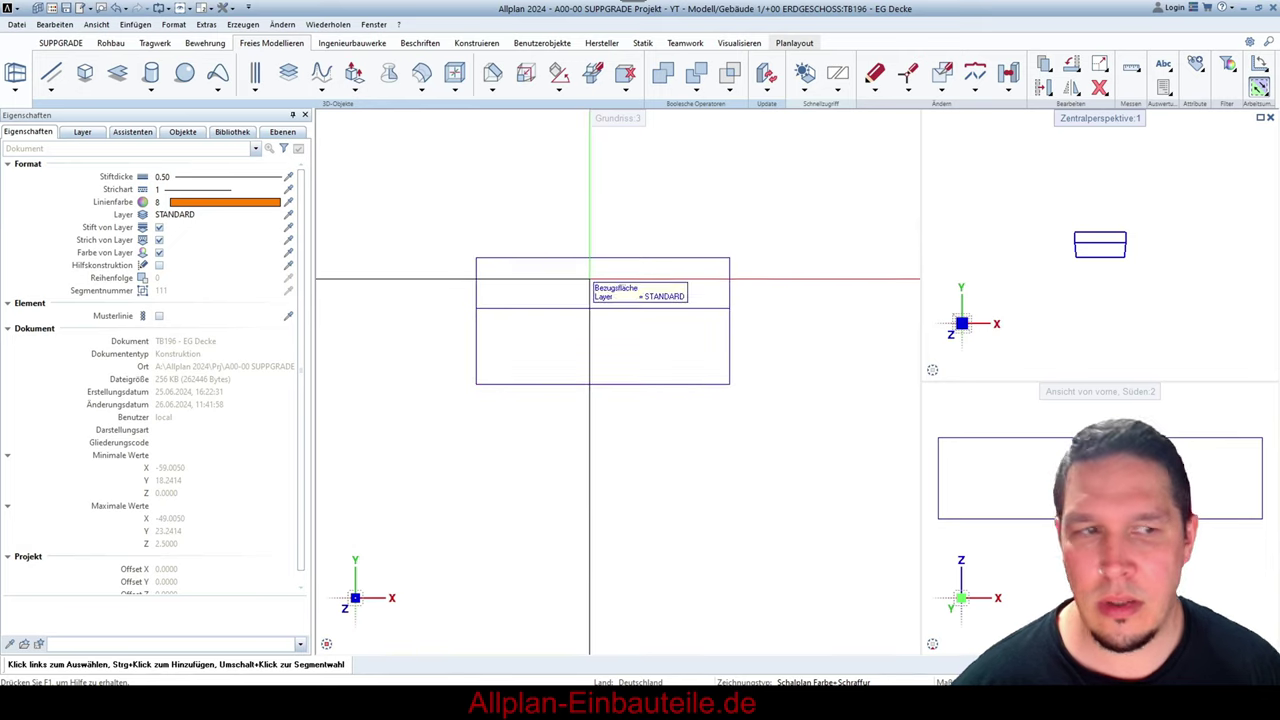
scroll(581, 278, "up", 1)
left_click(581, 278)
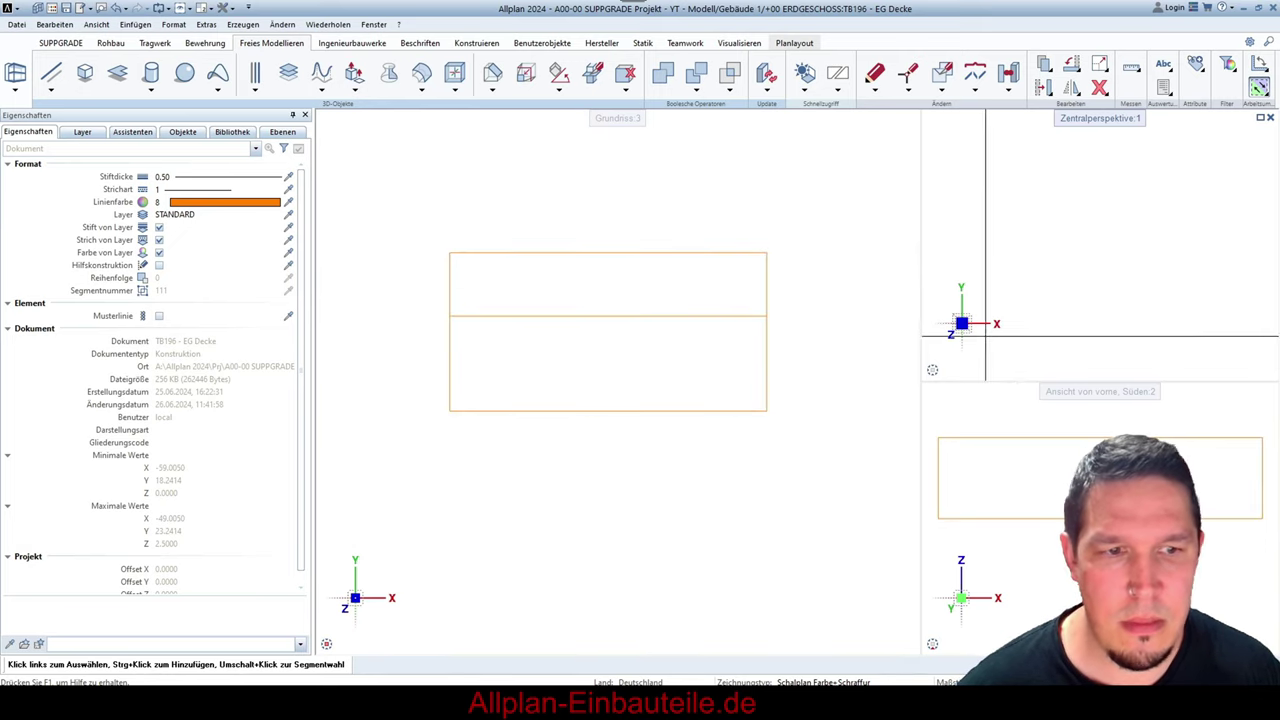
key("Escape")
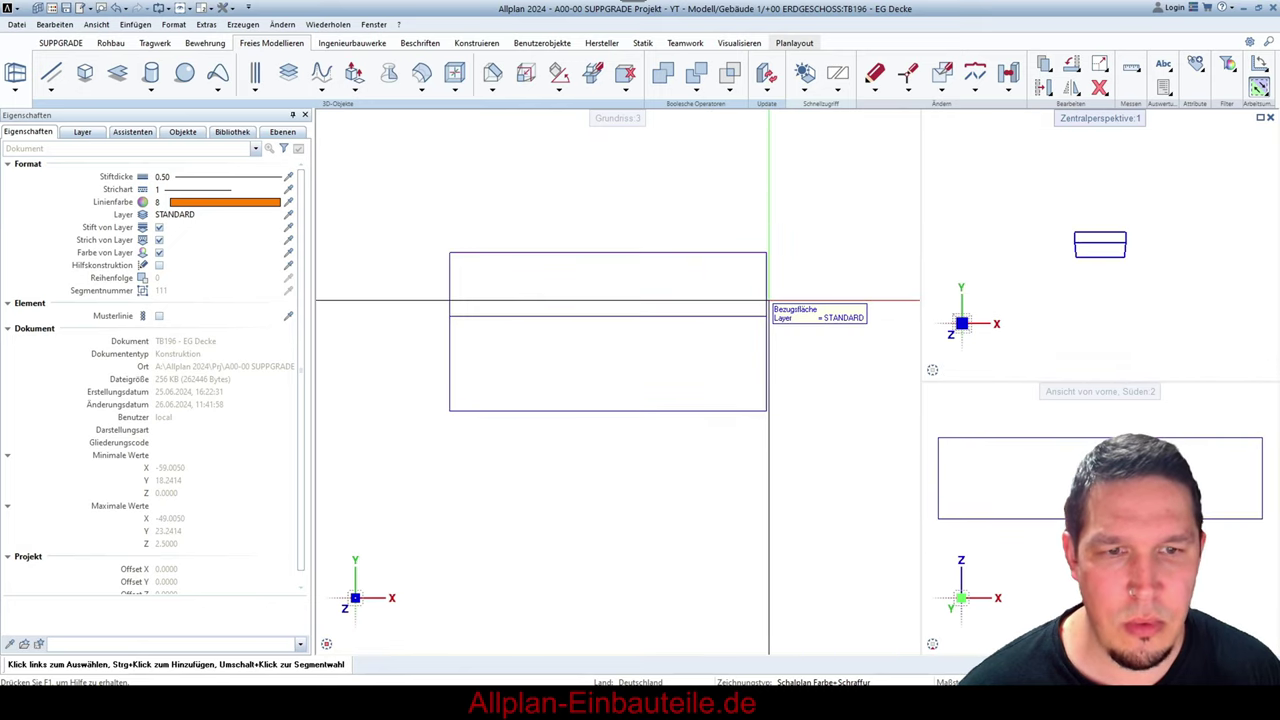
left_click(768, 300)
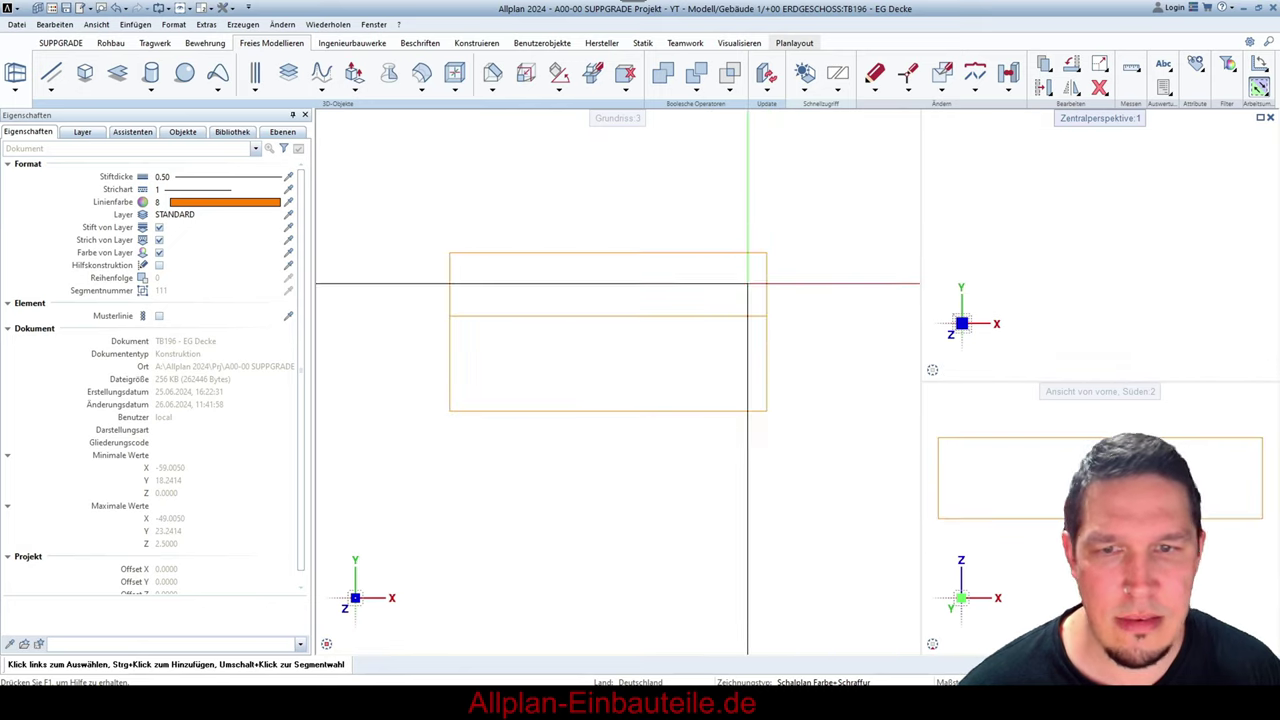
- Activate modification mode for the building's planes and delete the Deckenschräge reference surface from the Erdgeschoss
left_click(282, 133)
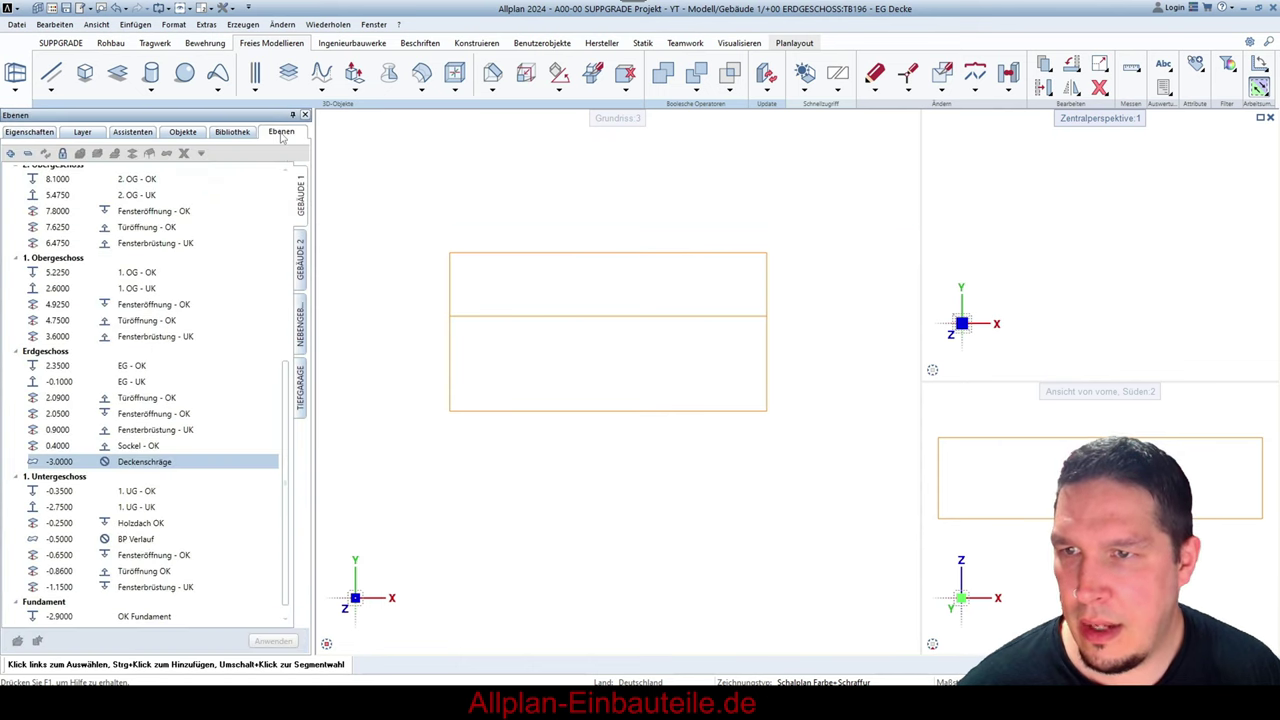
right_click(888, 60)
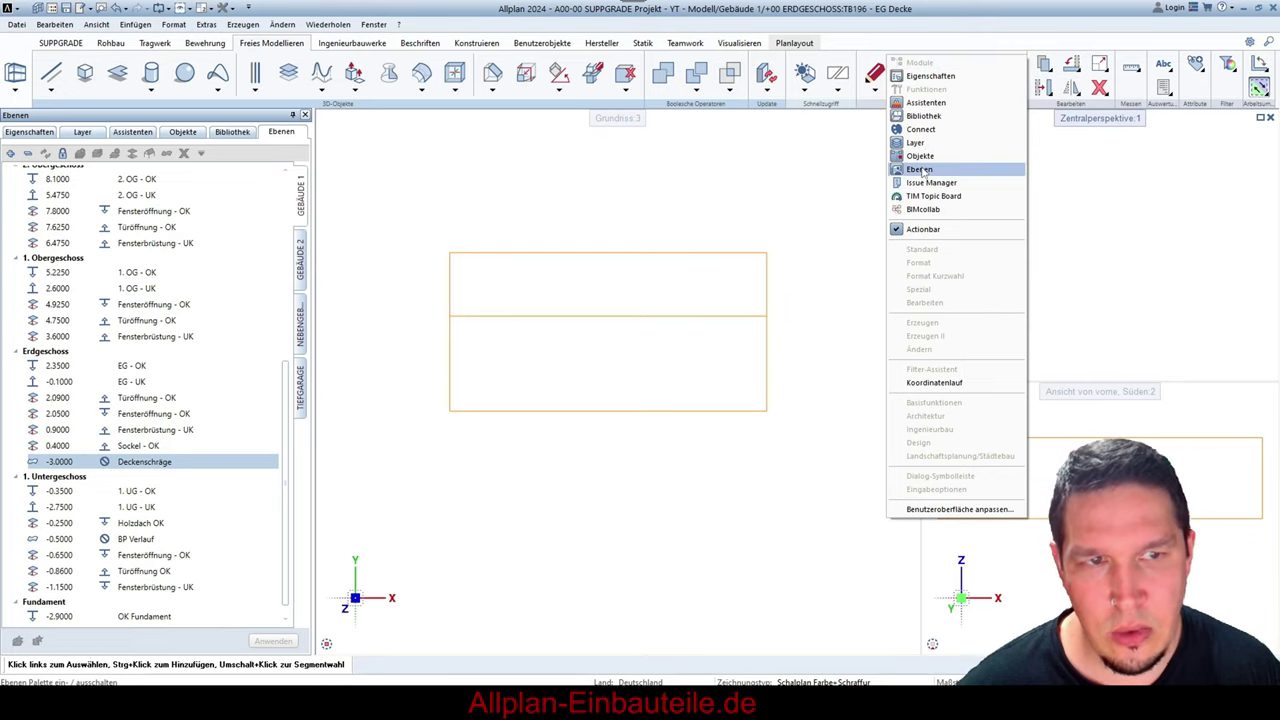
left_click(64, 466)
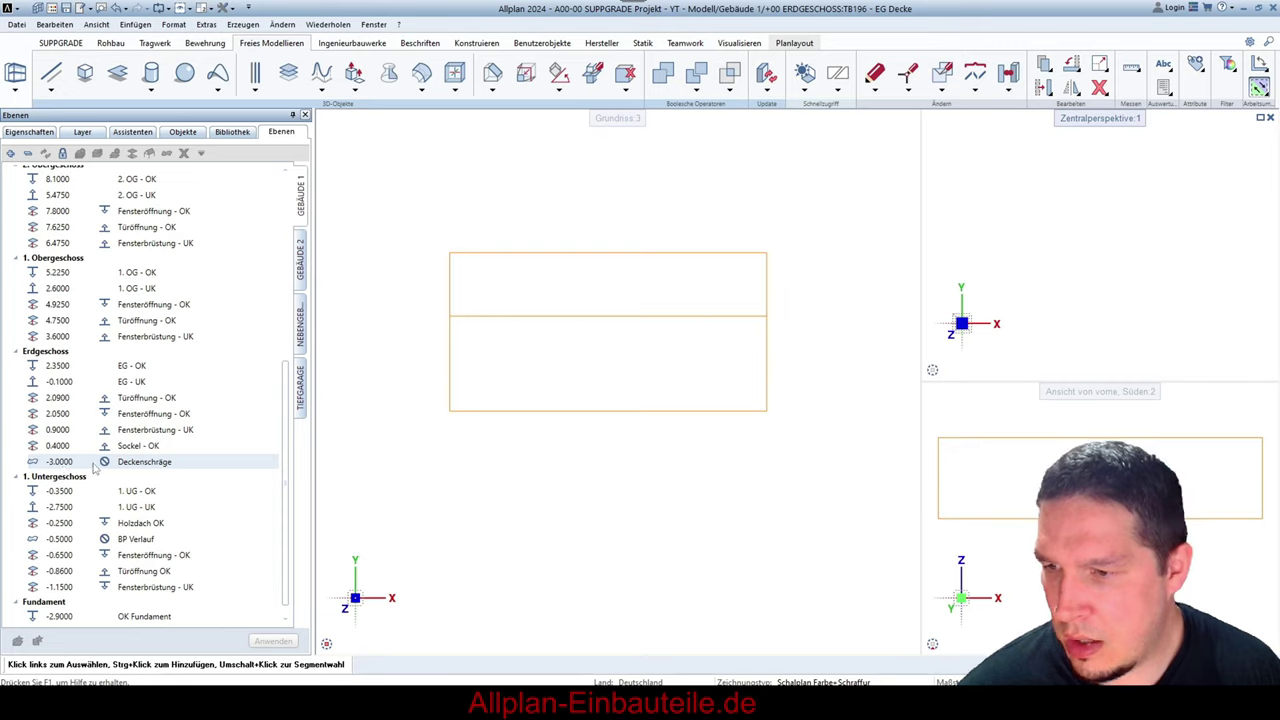
left_click(95, 465)
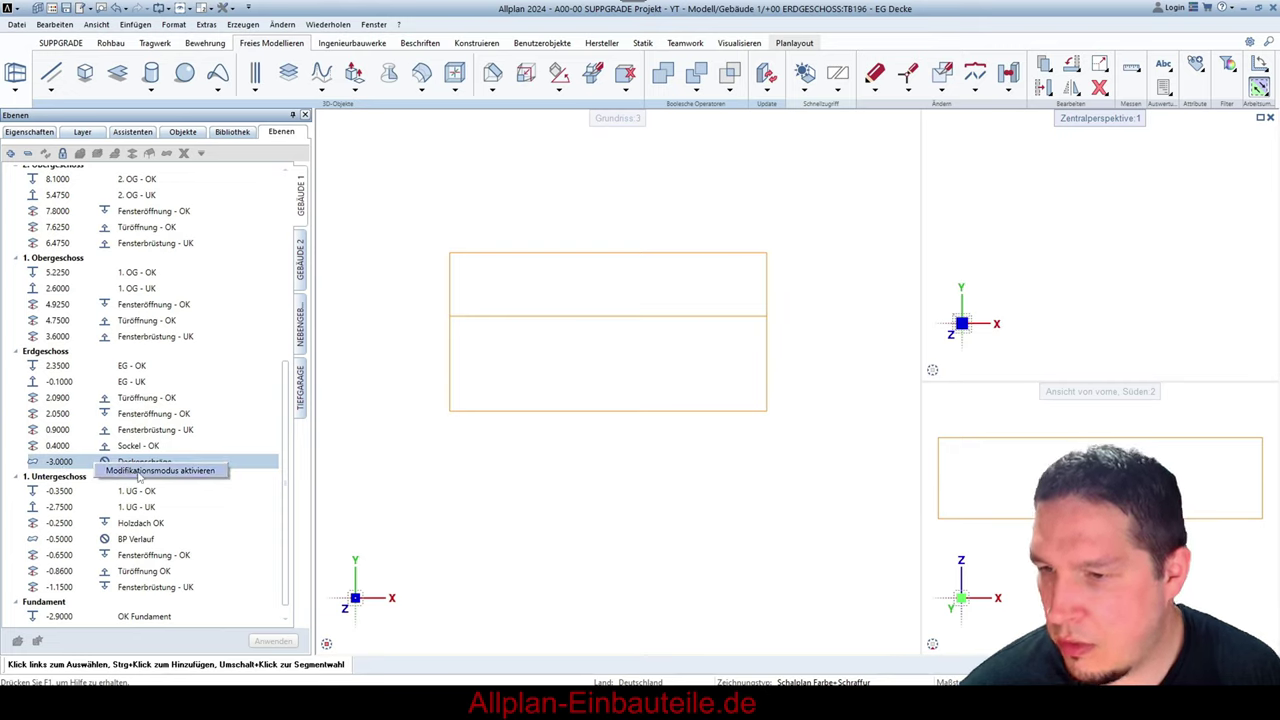
left_click(122, 462)
right_click(98, 465)
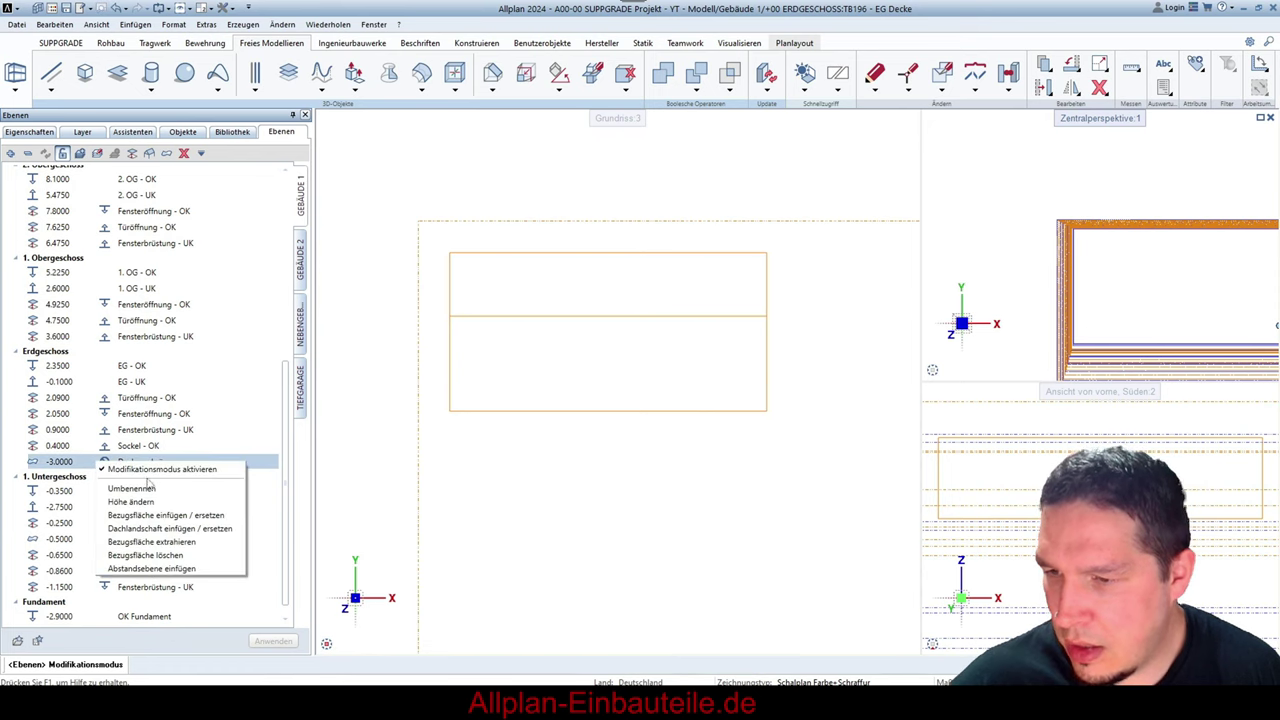
left_click(145, 555)
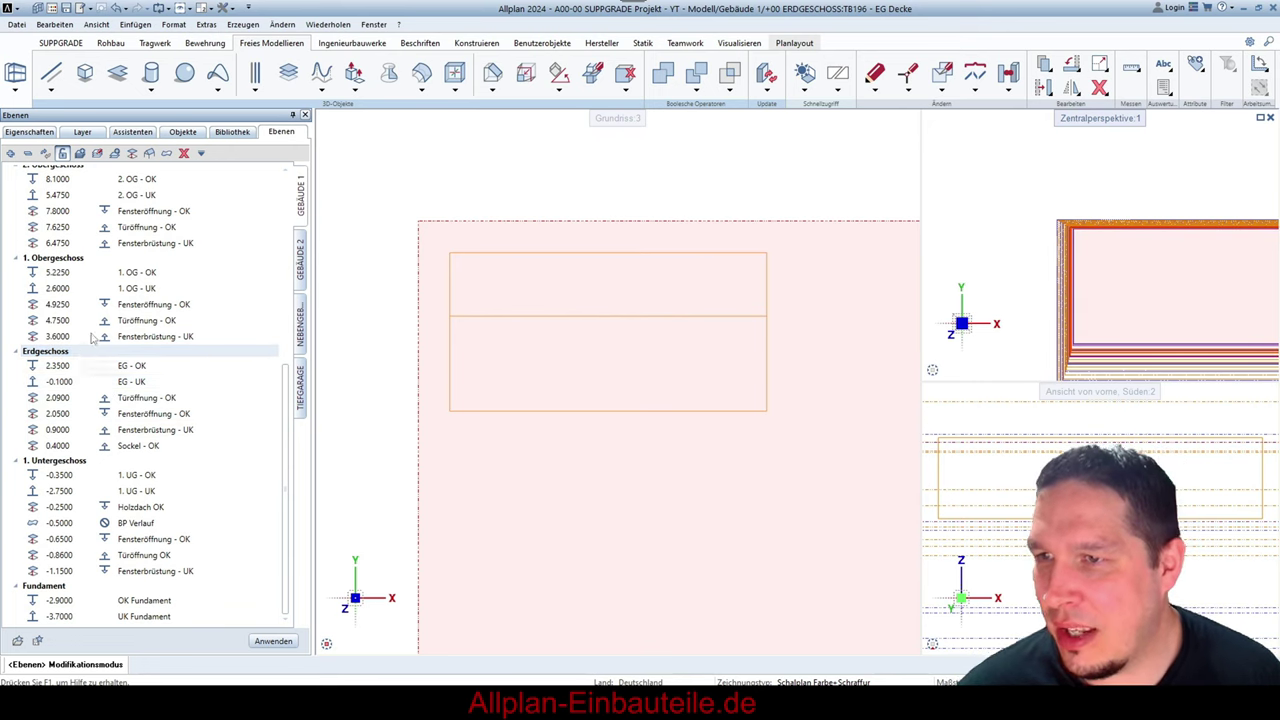
- Insert the Liken reference surface from the plan into the Erdgeschoss planes and apply the changes to the plane model
left_click(91, 347)
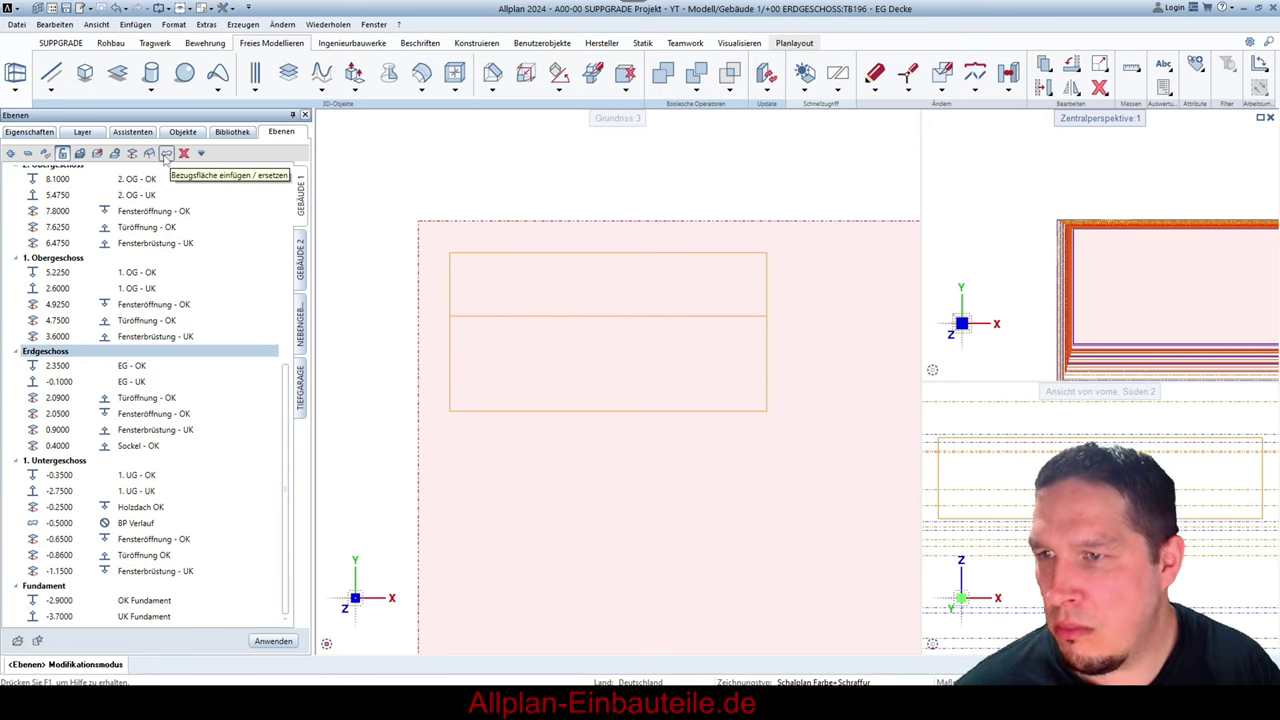
right_click(80, 367)
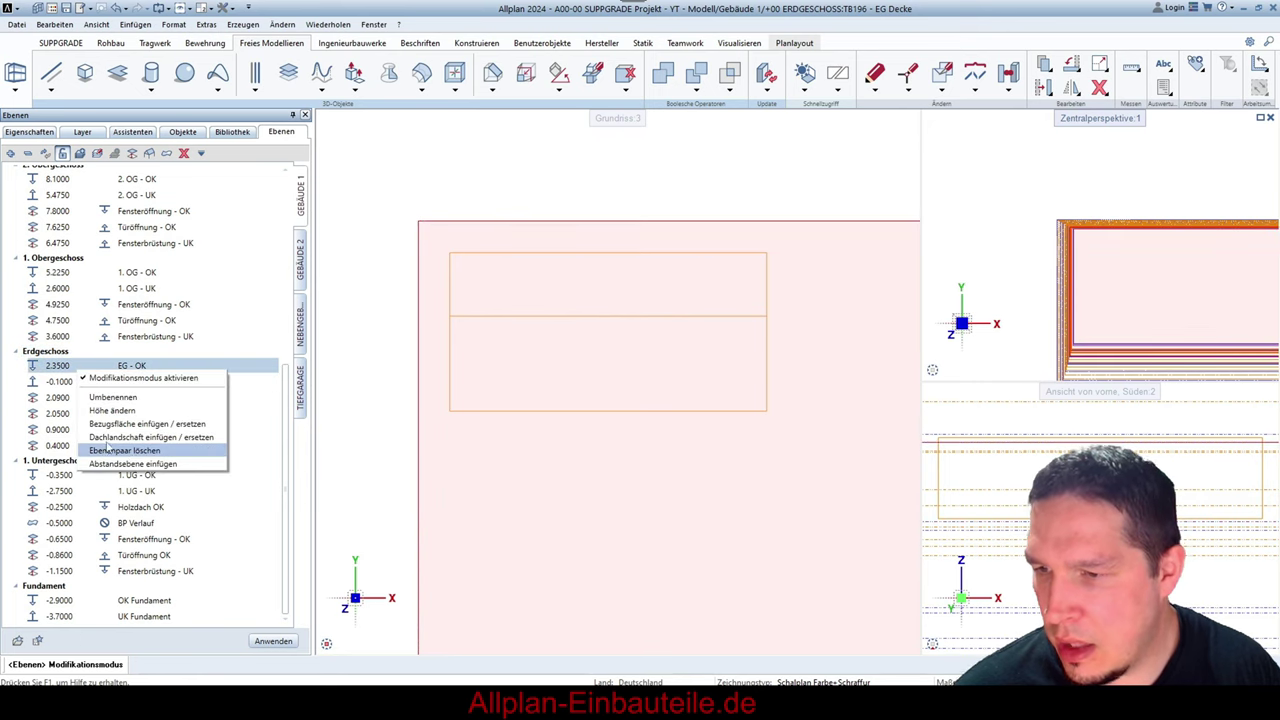
left_click(110, 424)
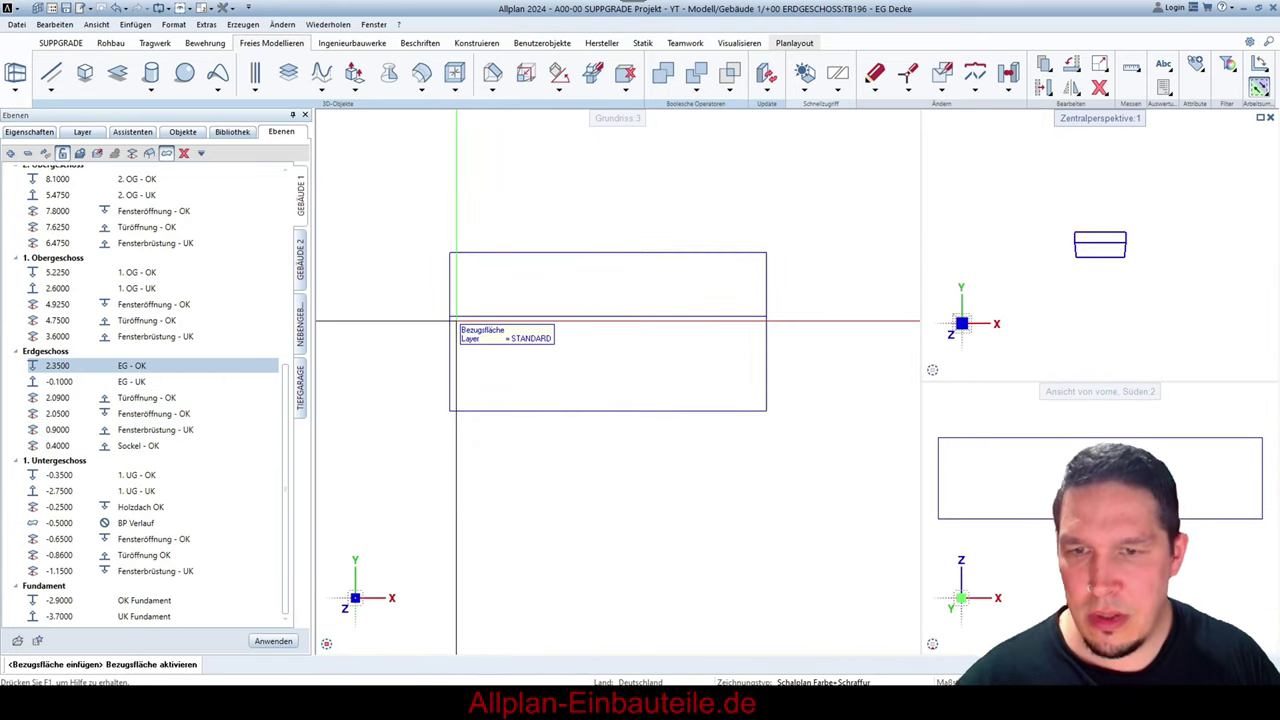
left_click(456, 321)
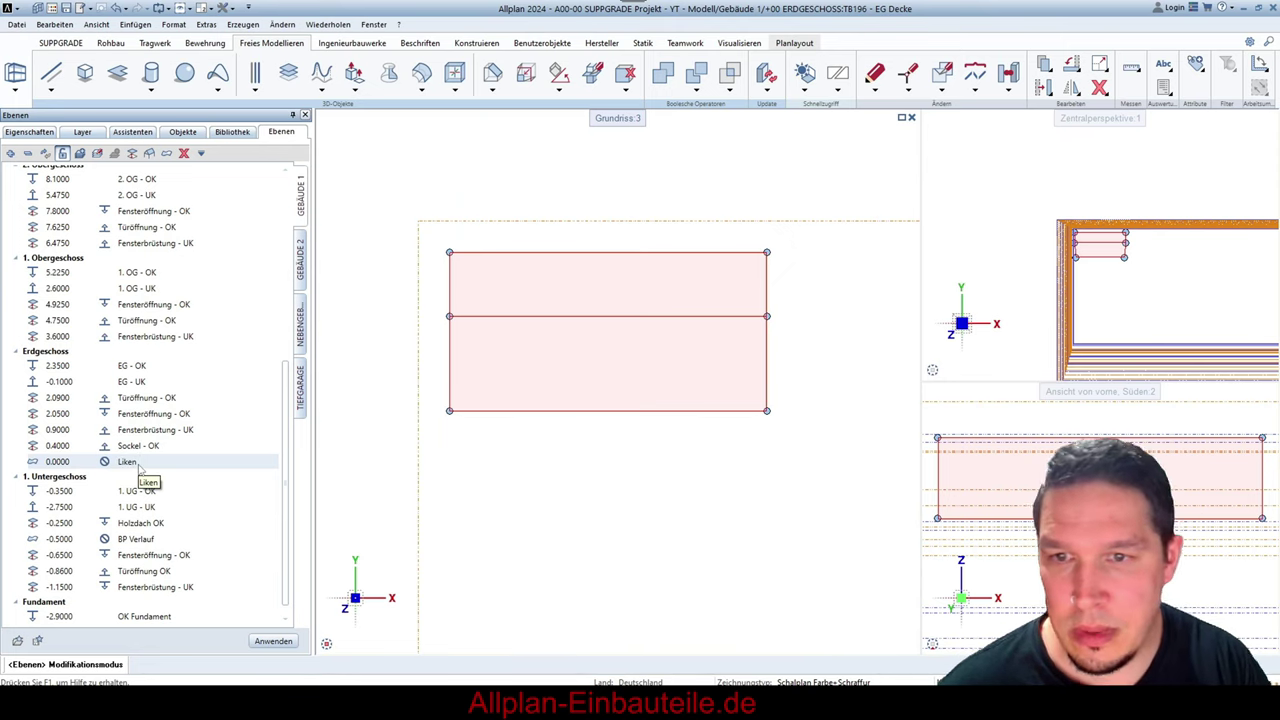
left_click(138, 463)
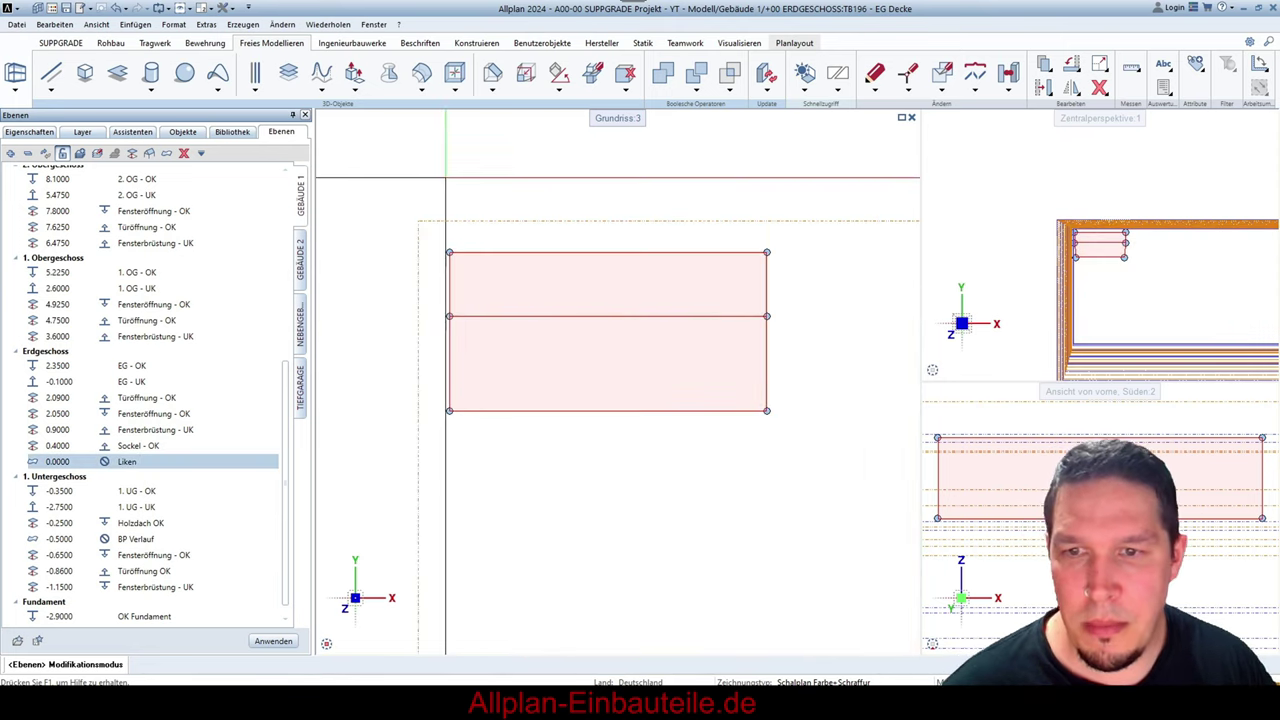
key("Escape")
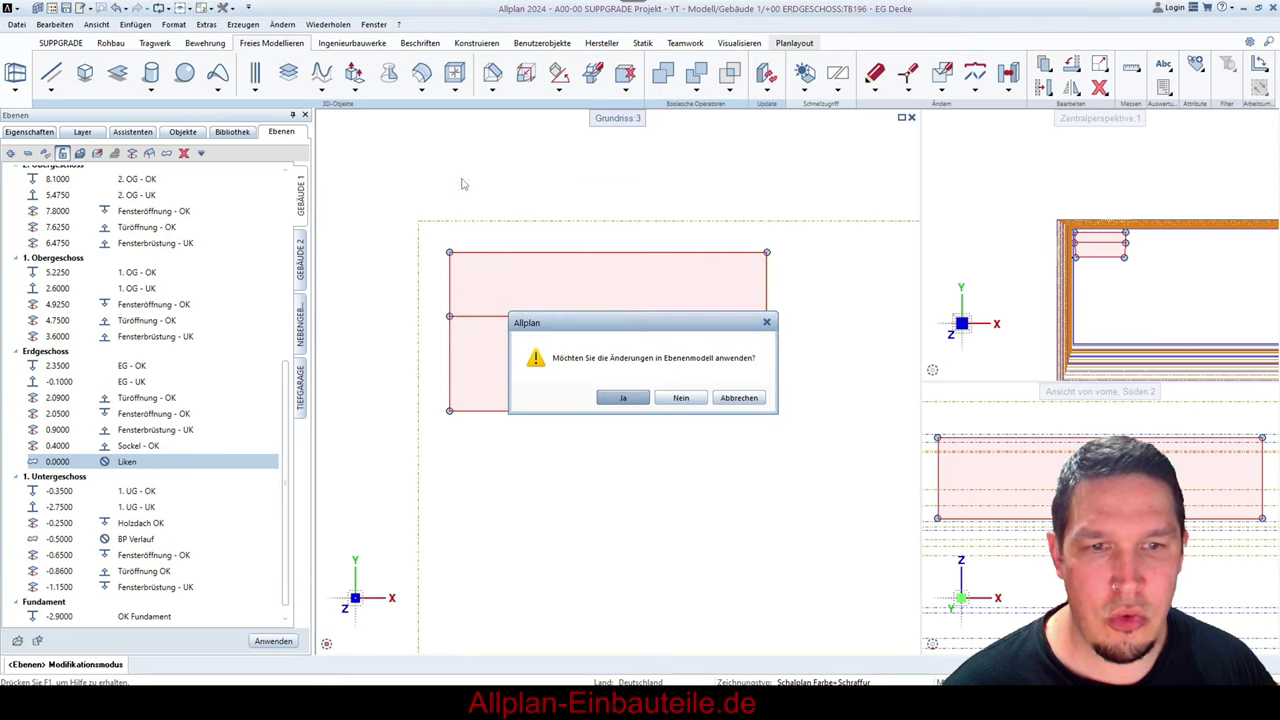
left_click(633, 400)
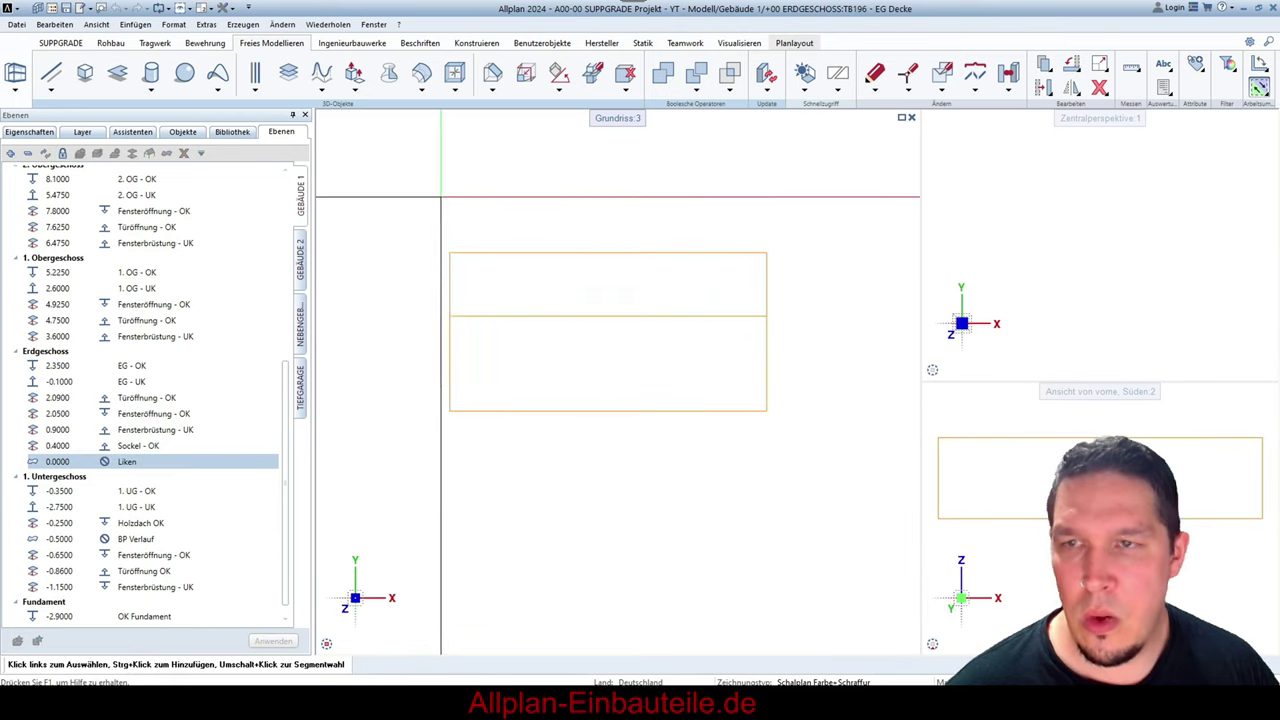
- Start a slab with the Ortbeton assistant template's settings and assign the Liken reference surface as its top edge
left_click(58, 47)
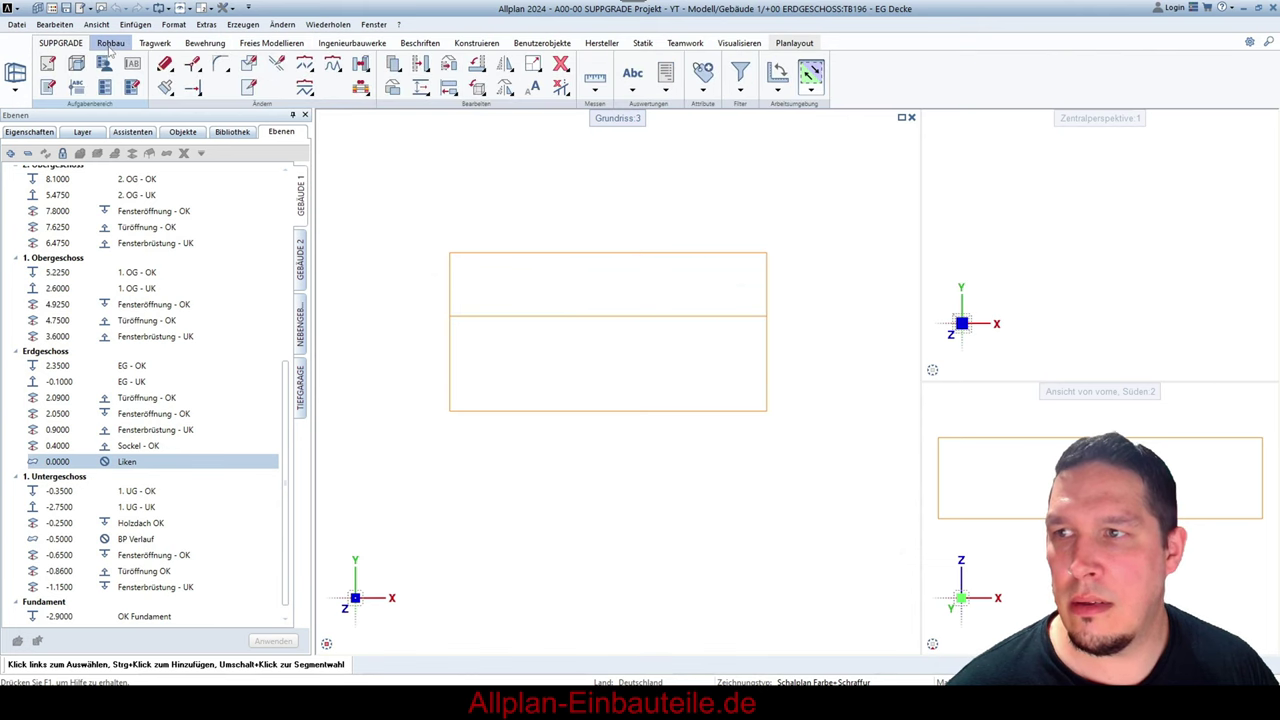
left_click(132, 131)
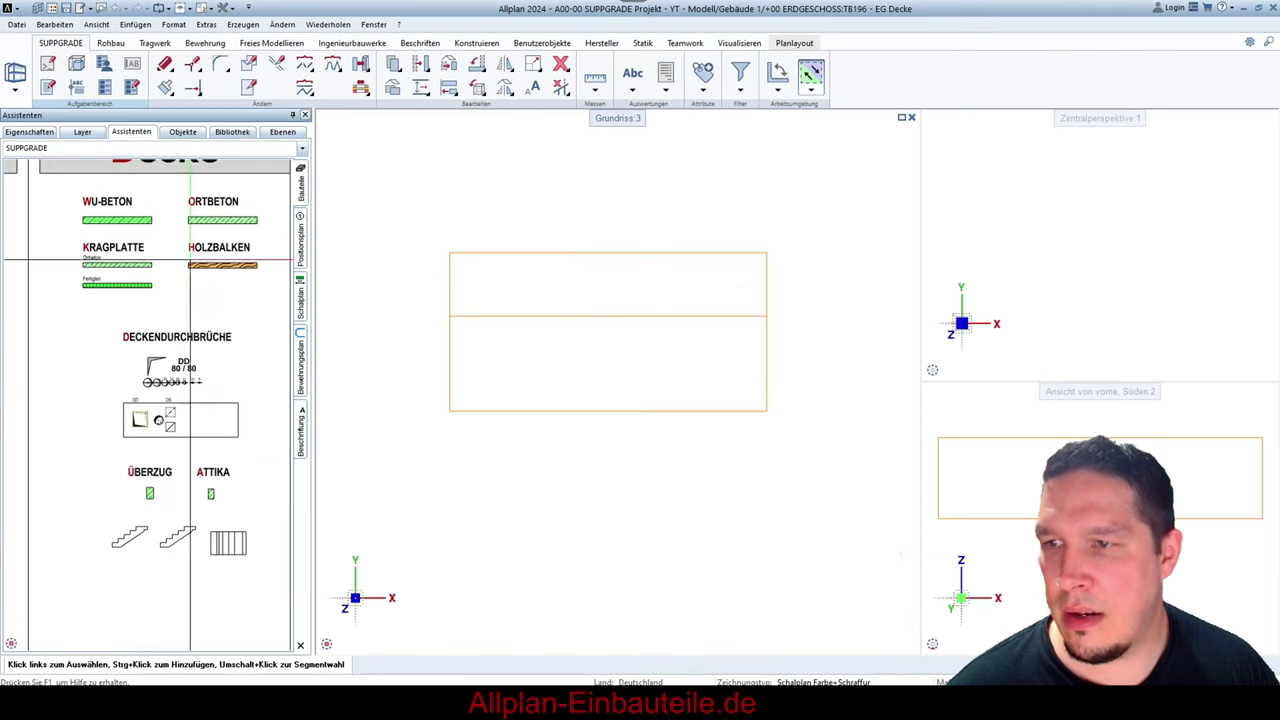
double_click(221, 220)
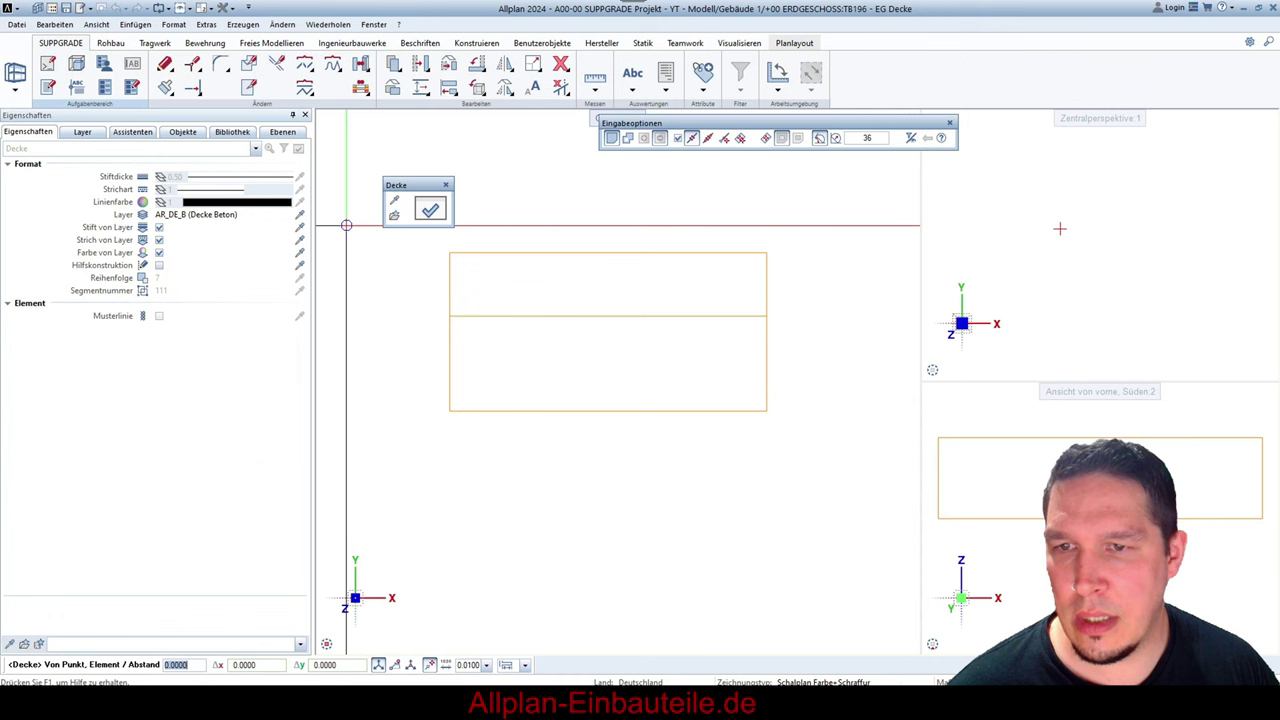
left_click(430, 210)
left_click_drag(310, 42, 750, 110)
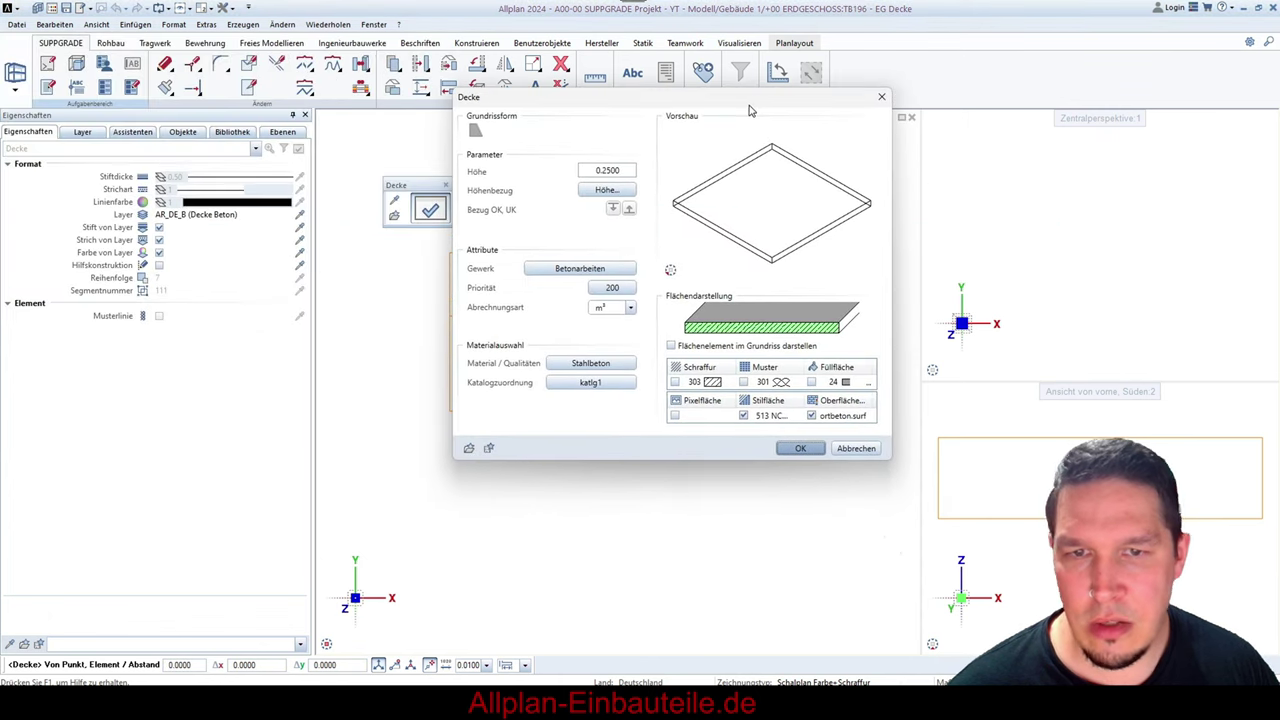
left_click(619, 194)
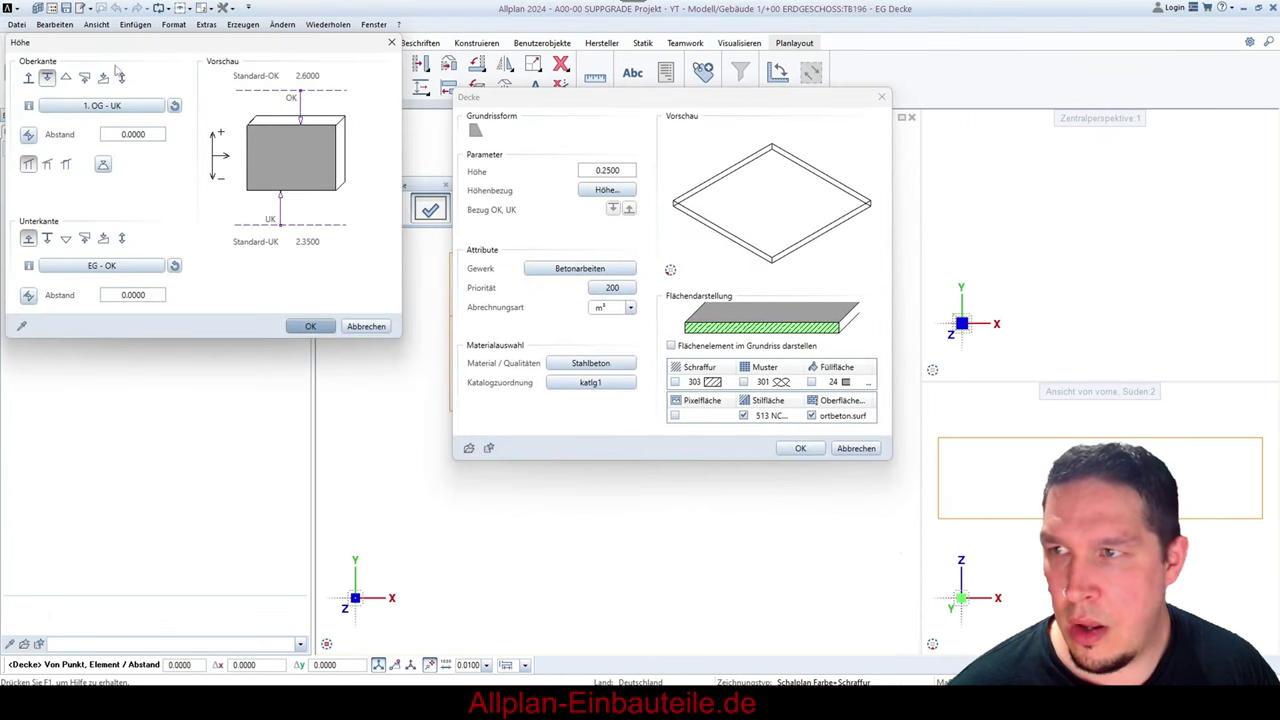
left_click_drag(163, 46, 635, 126)
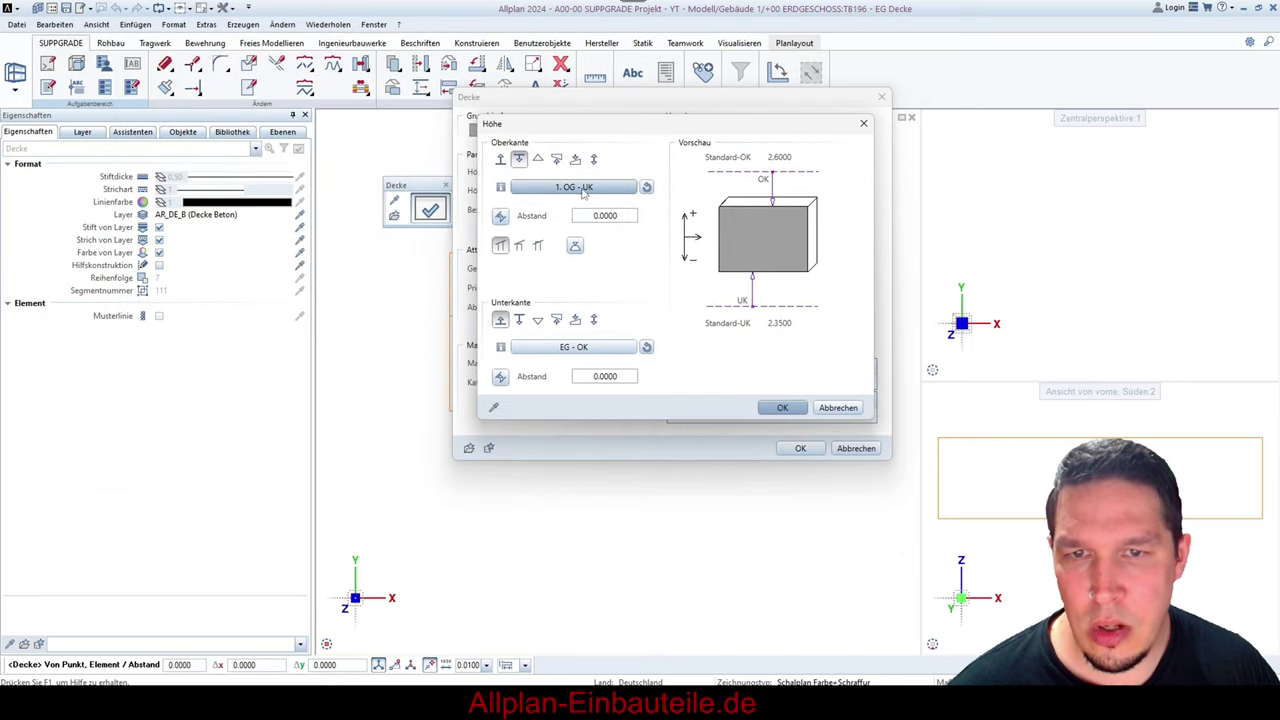
left_click(597, 188)
left_click_drag(116, 40, 711, 86)
scroll(697, 207, "down", 7)
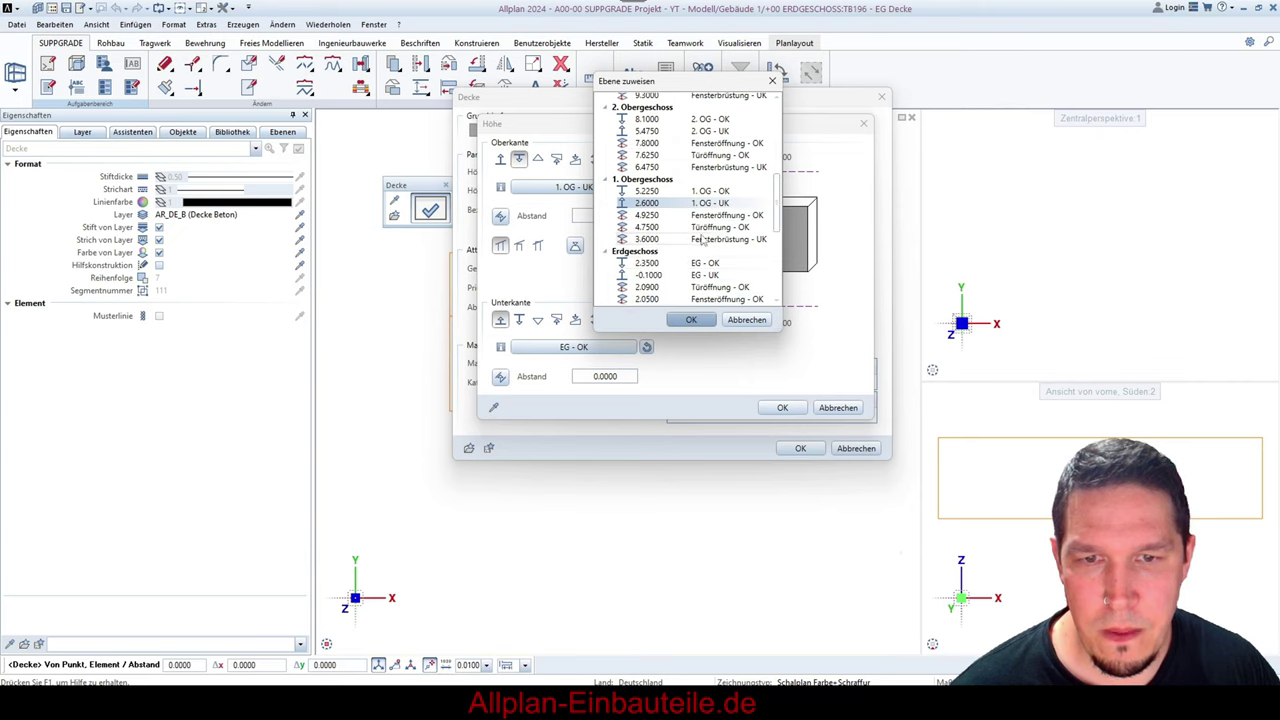
scroll(656, 260, "down", 2)
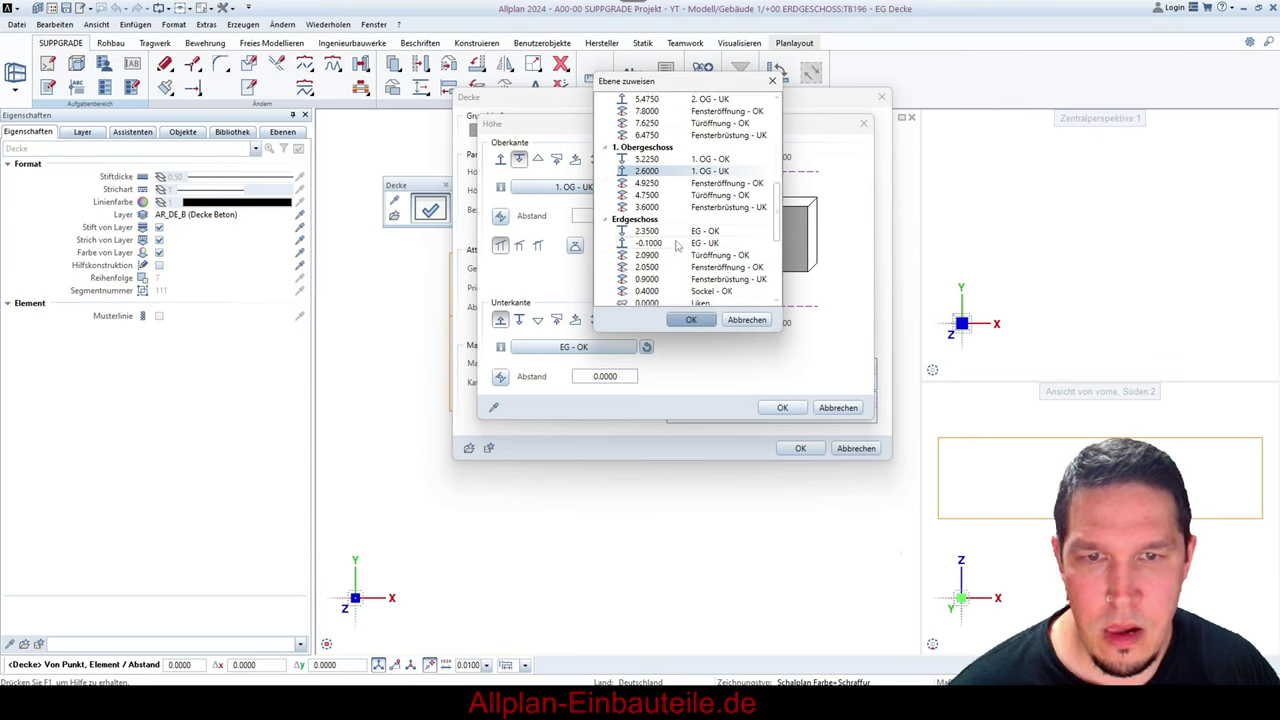
left_click(660, 271)
left_click(692, 319)
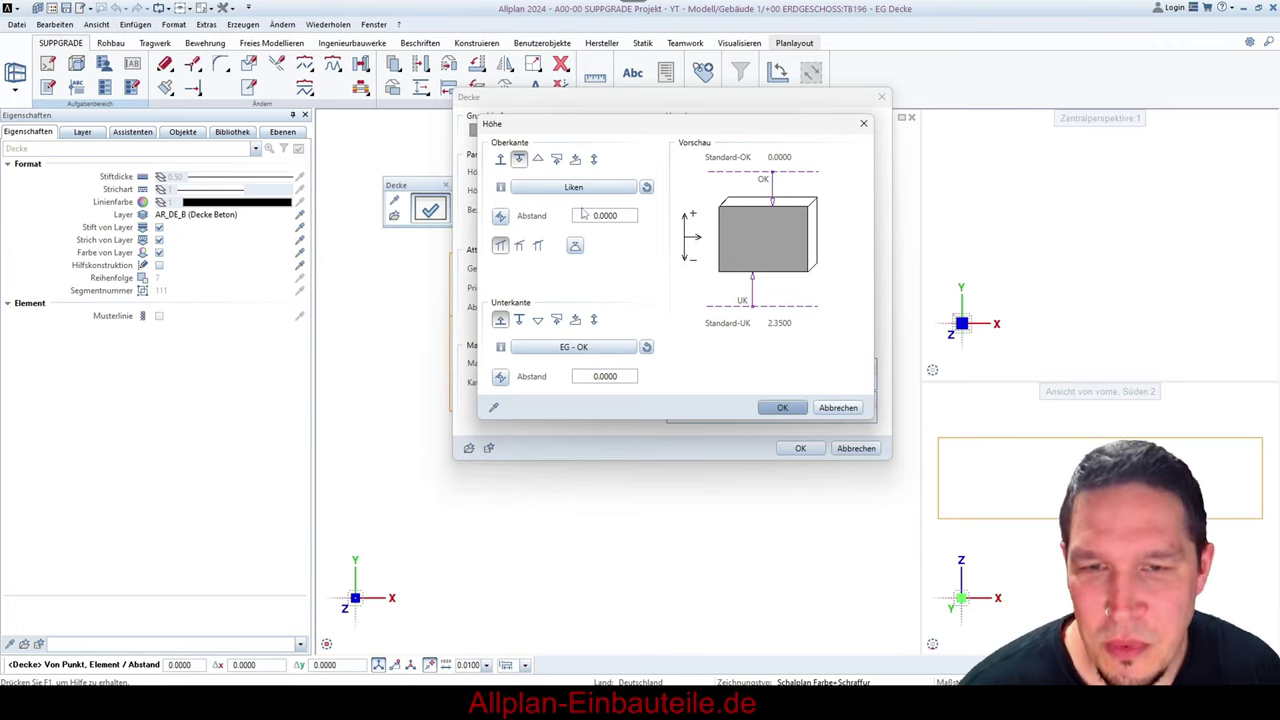
- Define the slab's bottom edge by a fixed component height of 0.2000 and accept the slab properties
left_click(594, 319)
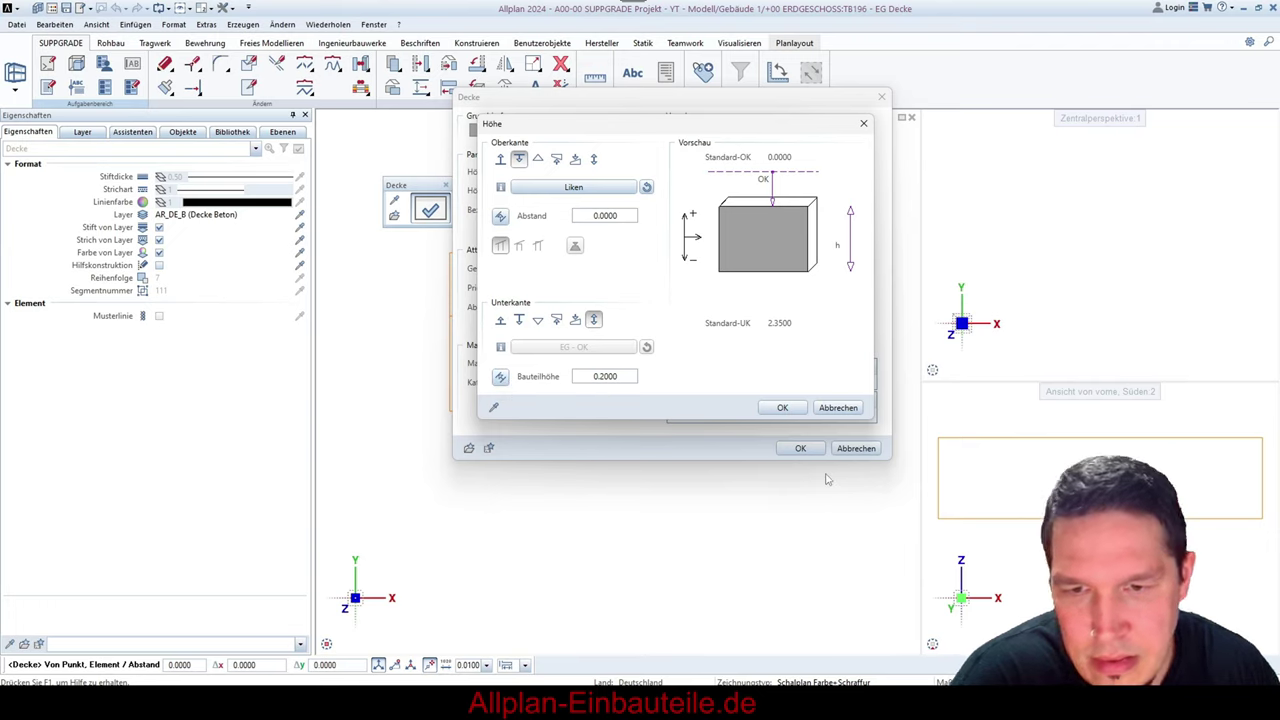
left_click(783, 408)
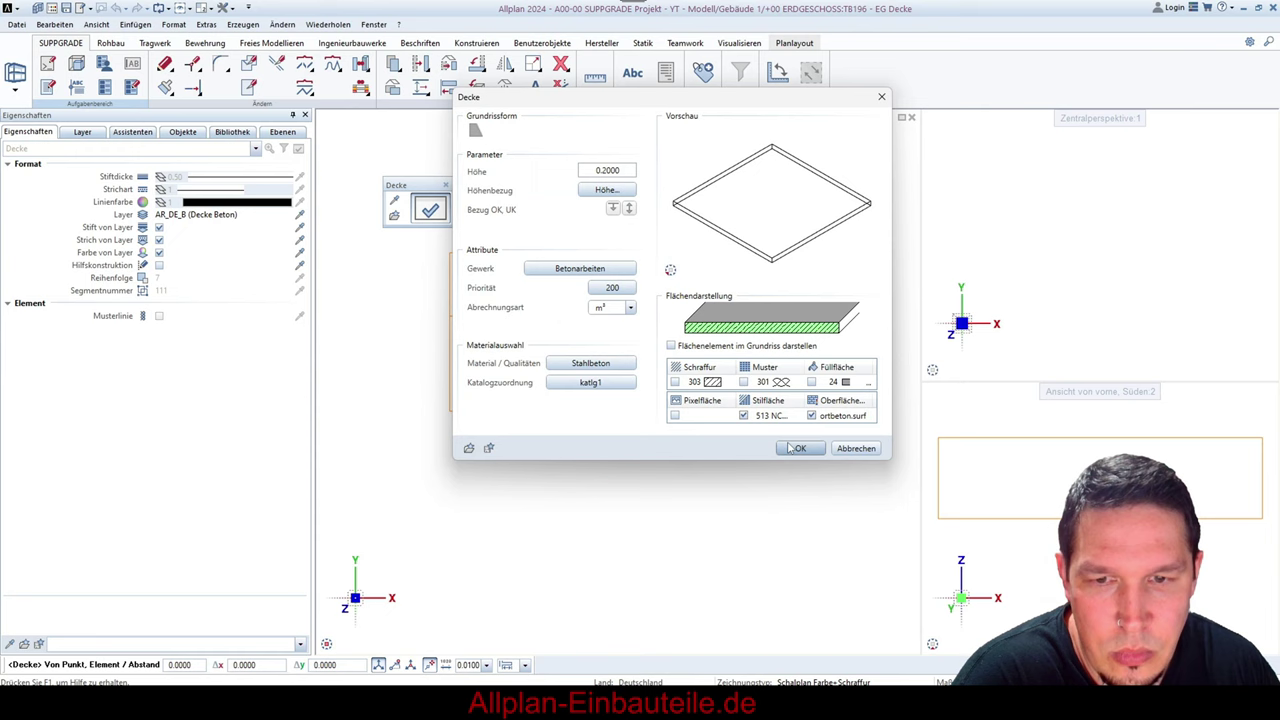
left_click(790, 449)
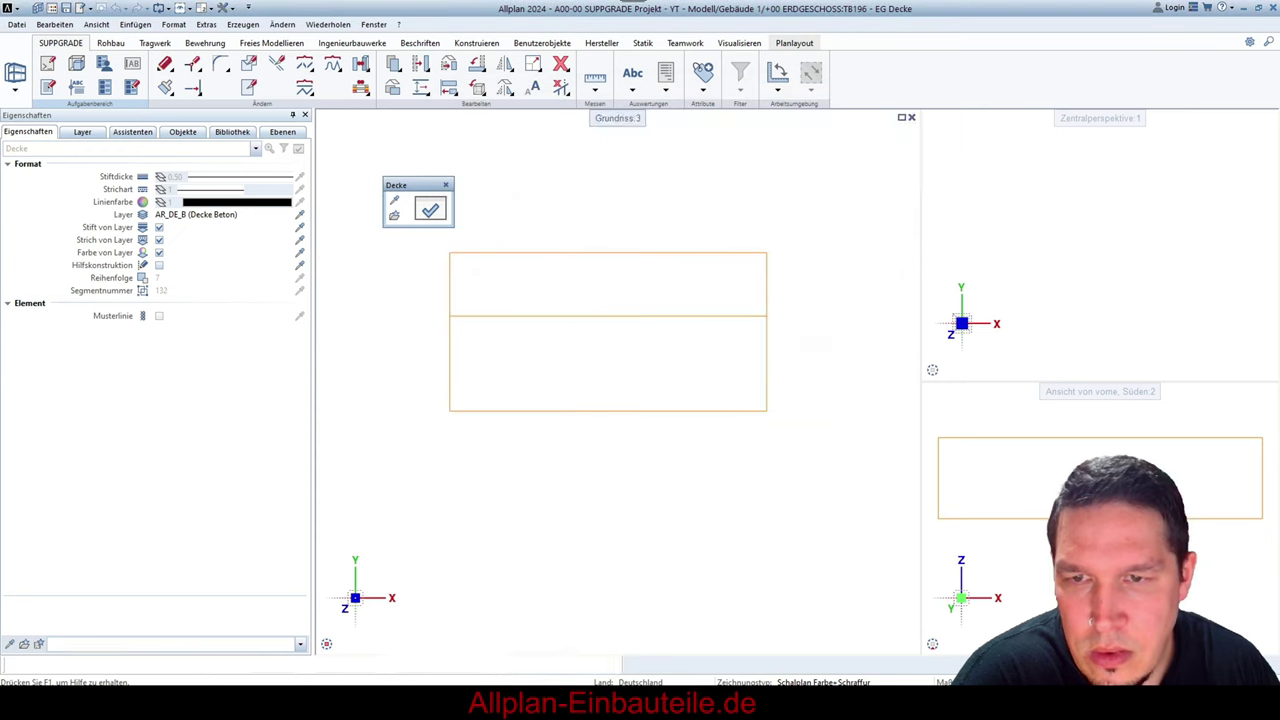
- Draw the rectangular slab between opposite corners of the reference surface outline in the plan and finish the command
left_click(450, 252)
left_click(767, 411)
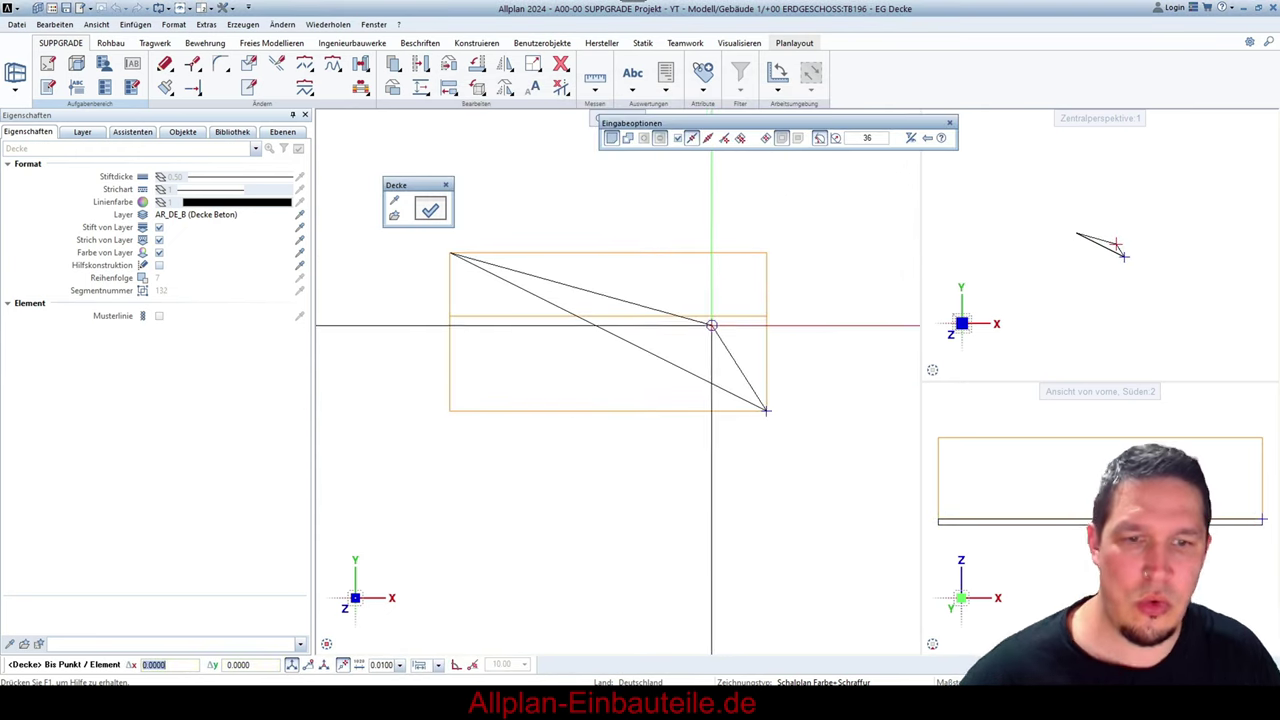
key("Escape")
key("Escape")
key("Escape")
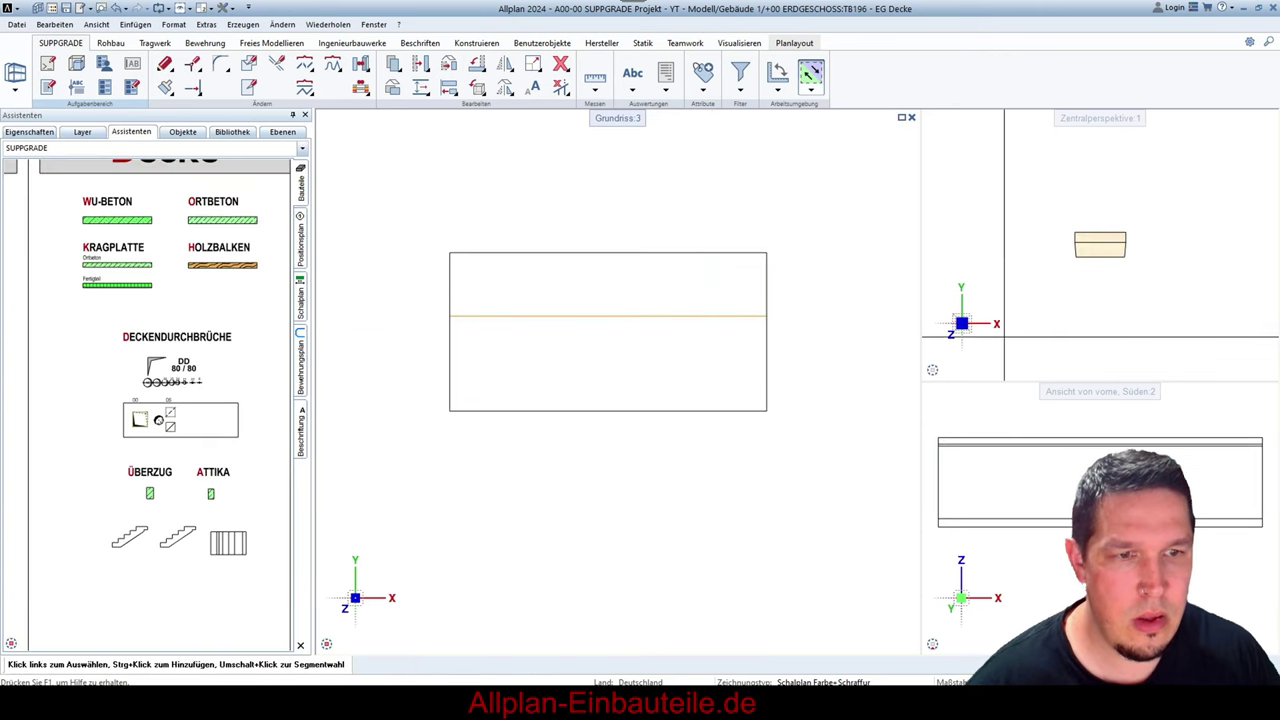
- View the slab in isometric 3D and from the left (west), and examine its profile at the bend between flat and sloped parts
left_click(938, 356)
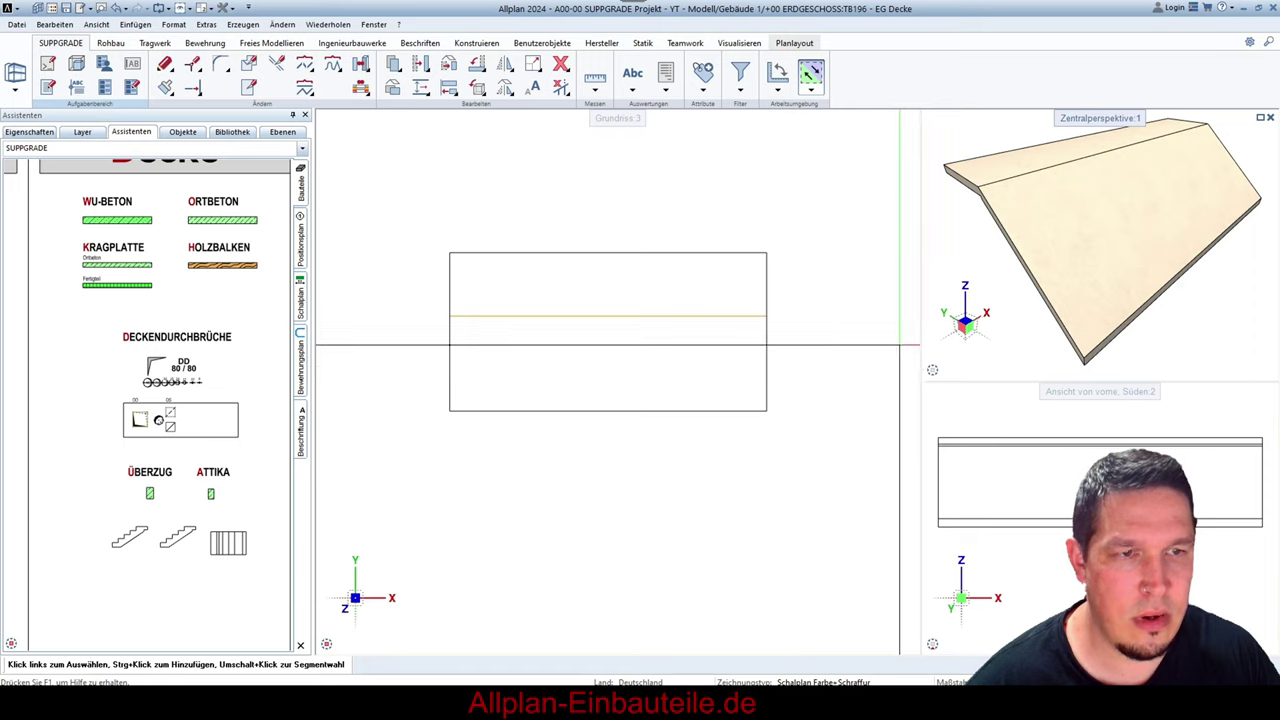
left_click(933, 343)
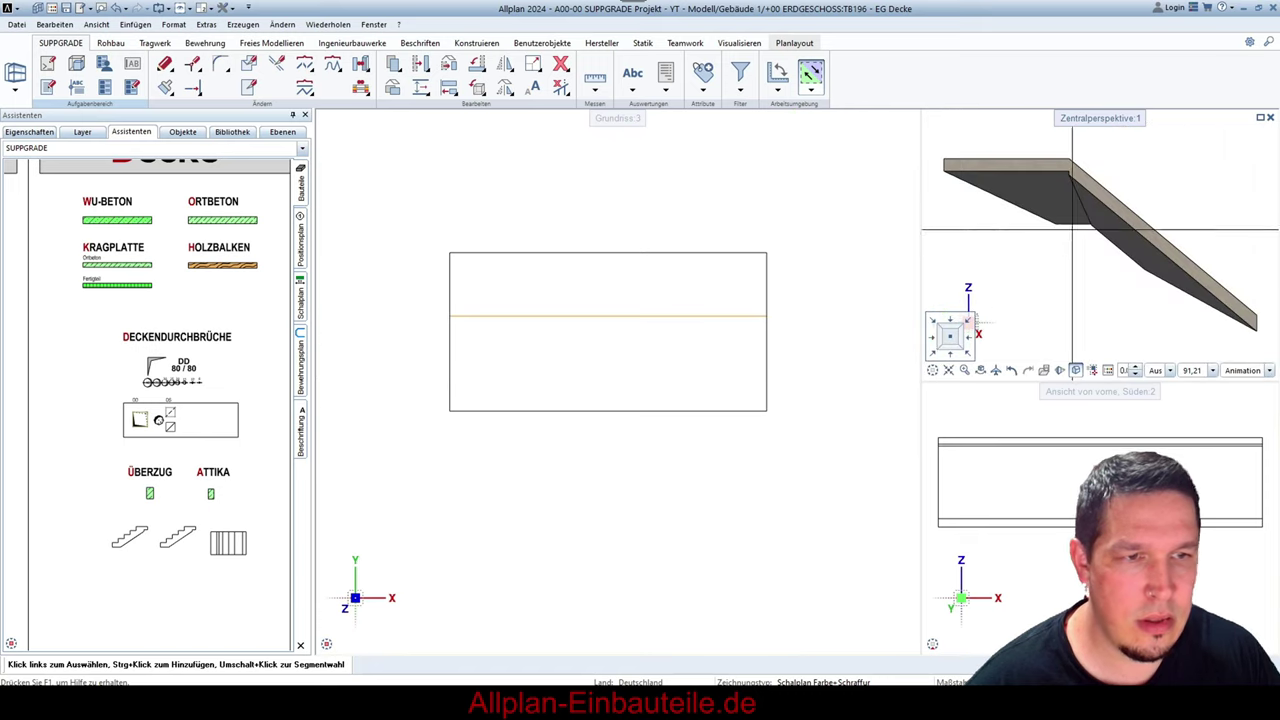
left_click(1076, 370)
scroll(979, 238, "up", 2)
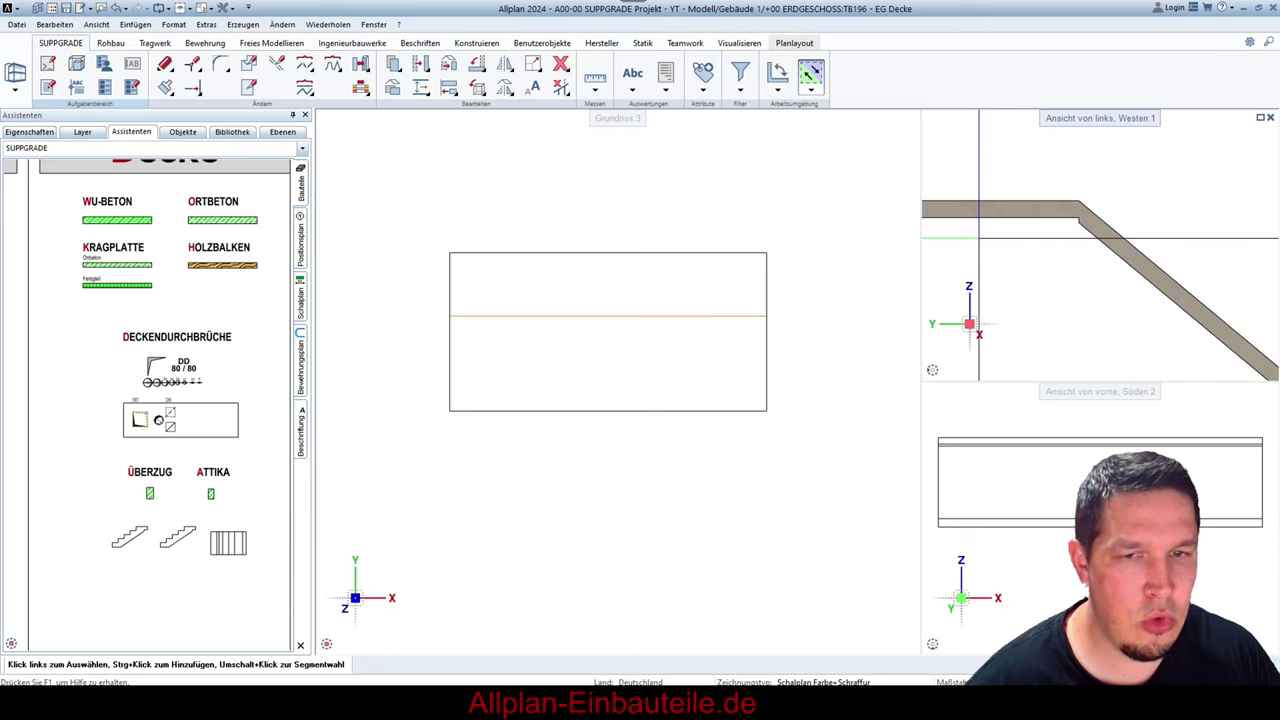
scroll(979, 238, "down", 3)
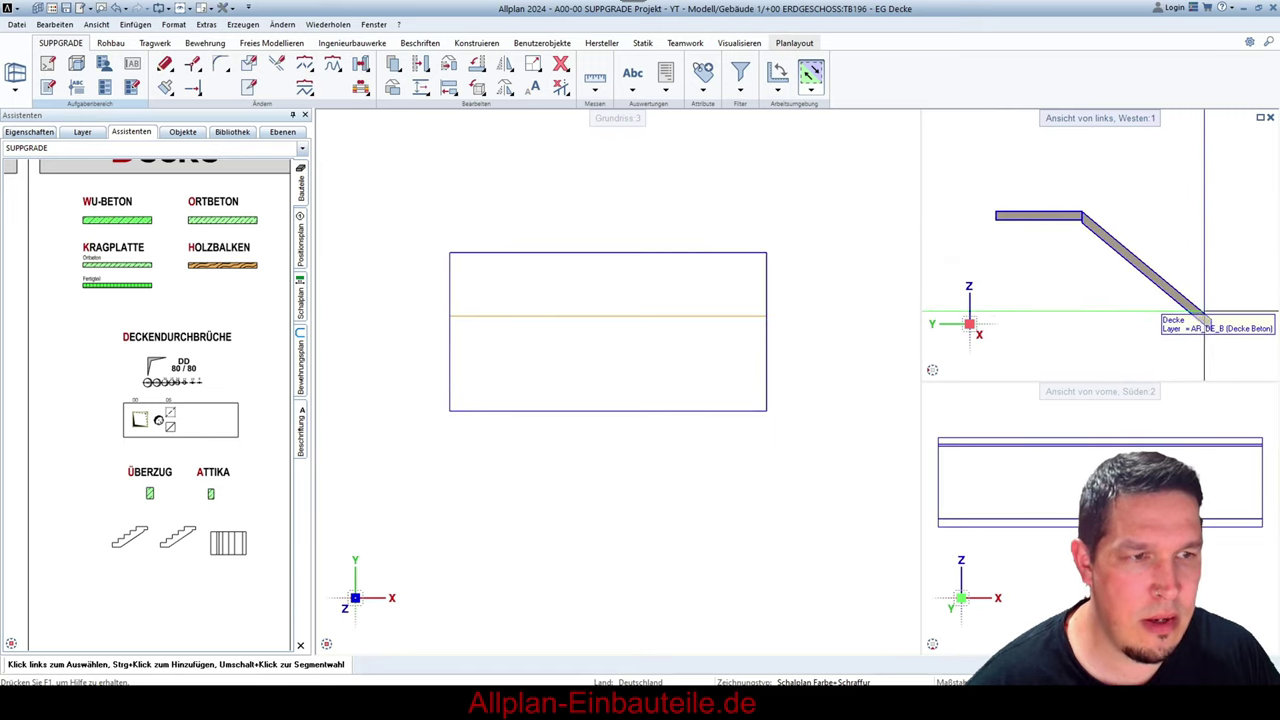
- In the slab's height settings, switch the bottom edge's component height of 0.2000 from perpendicular to vertical measurement and accept the properties
left_click(734, 346)
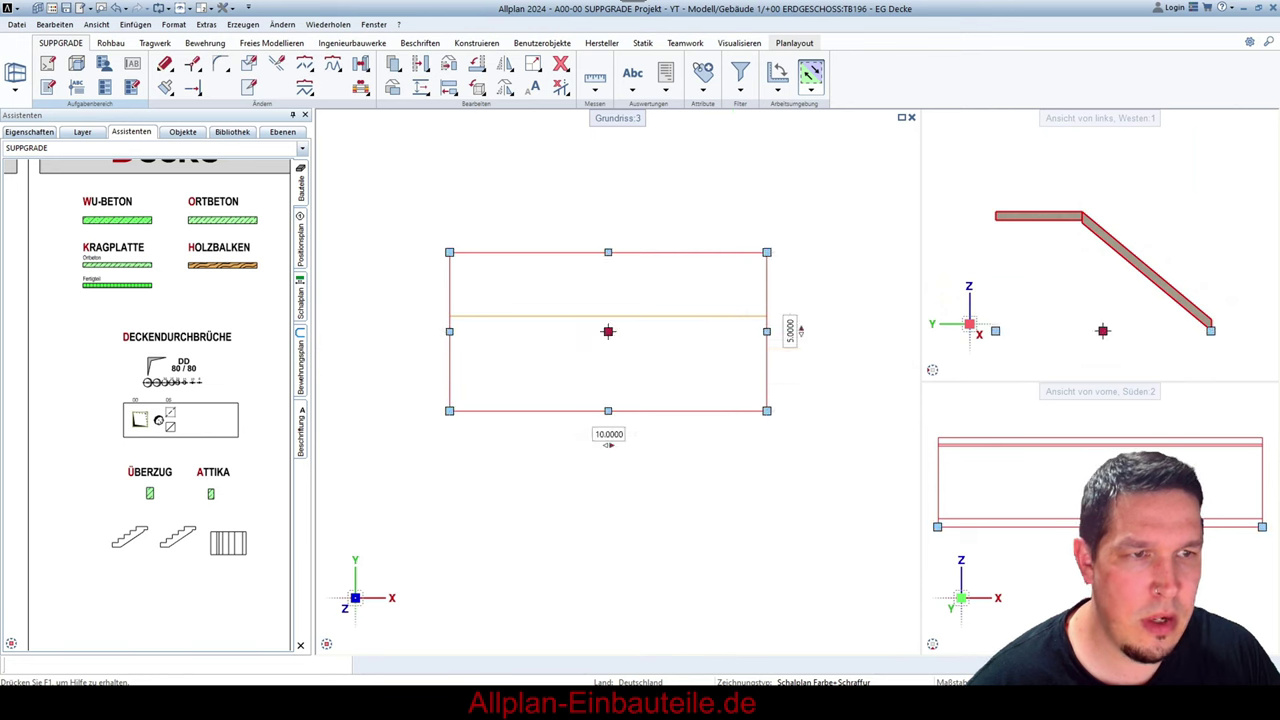
double_click(734, 346)
left_click(606, 190)
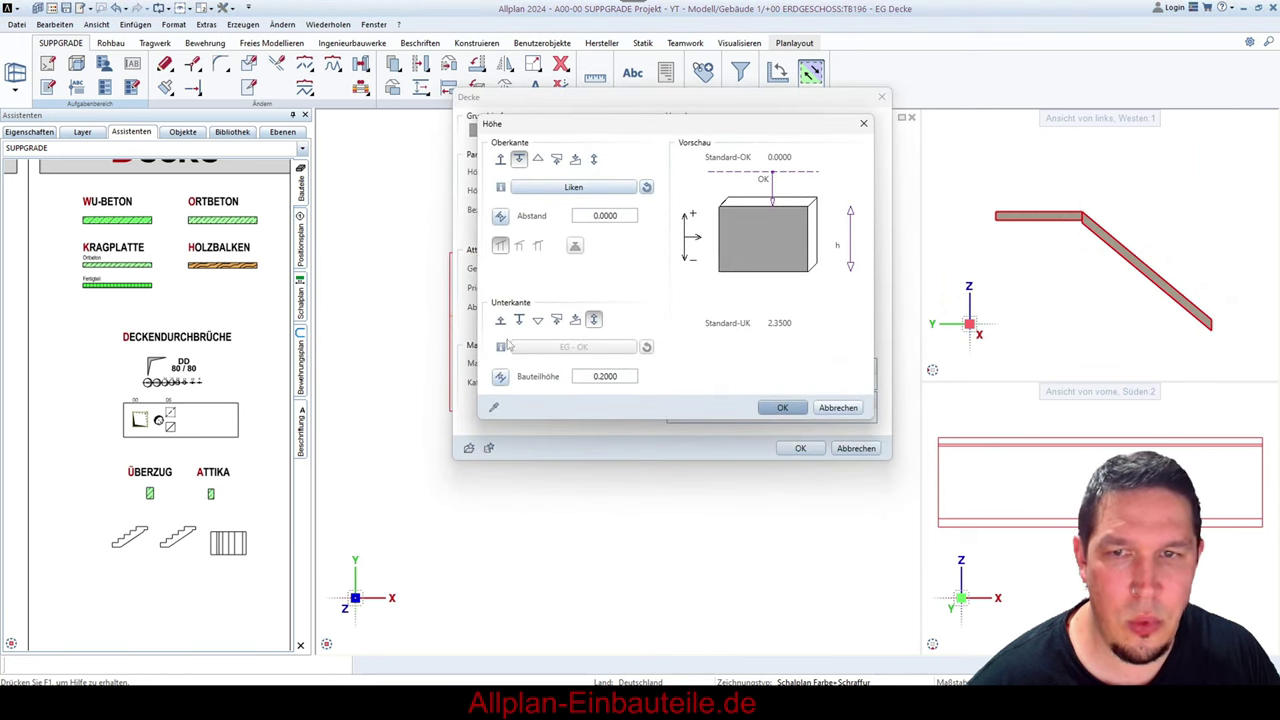
left_click(780, 410)
left_click(800, 448)
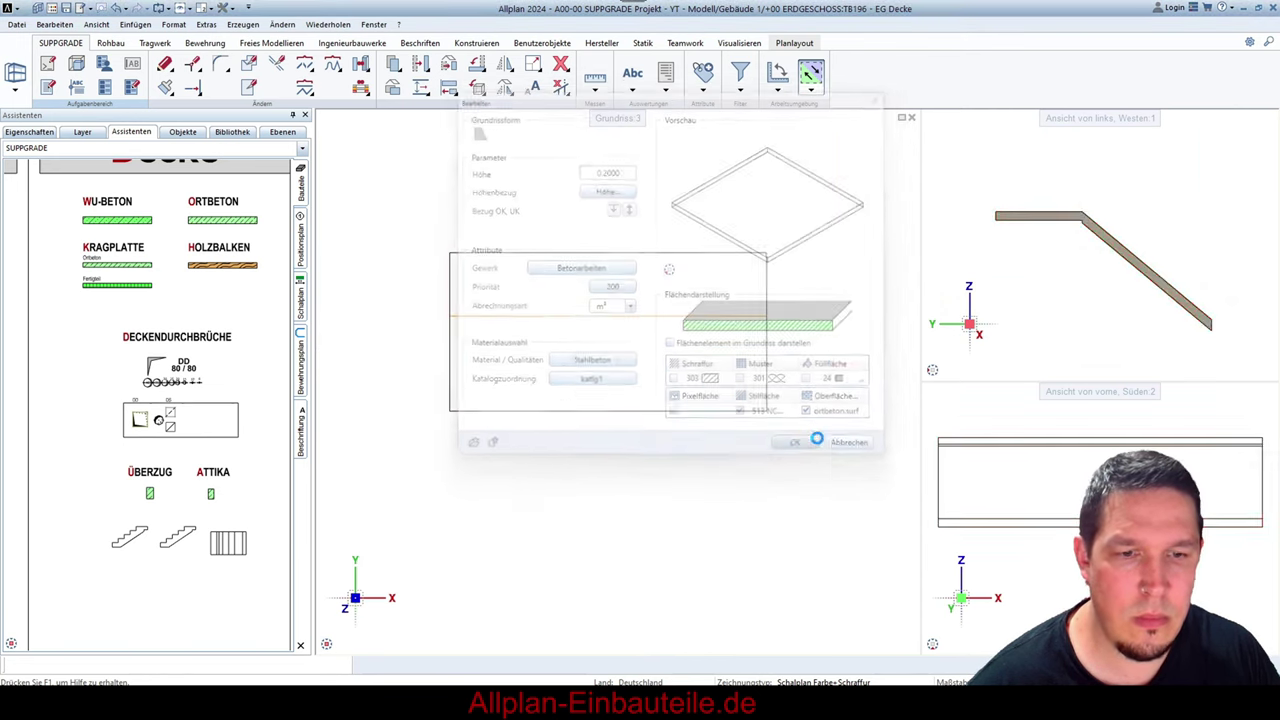
- Examine the slab's thickness and underside at the bend and along the slope in the west elevation
scroll(1142, 245, "up", 2)
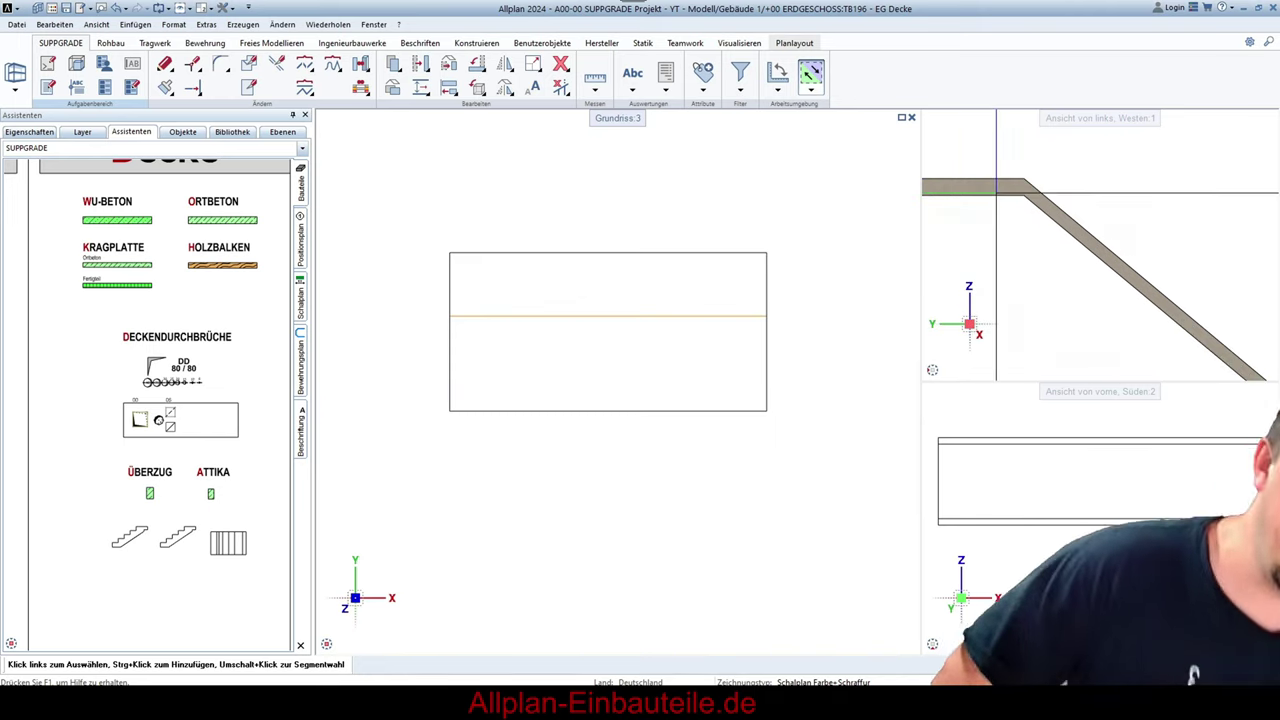
scroll(1090, 225, "down", 2)
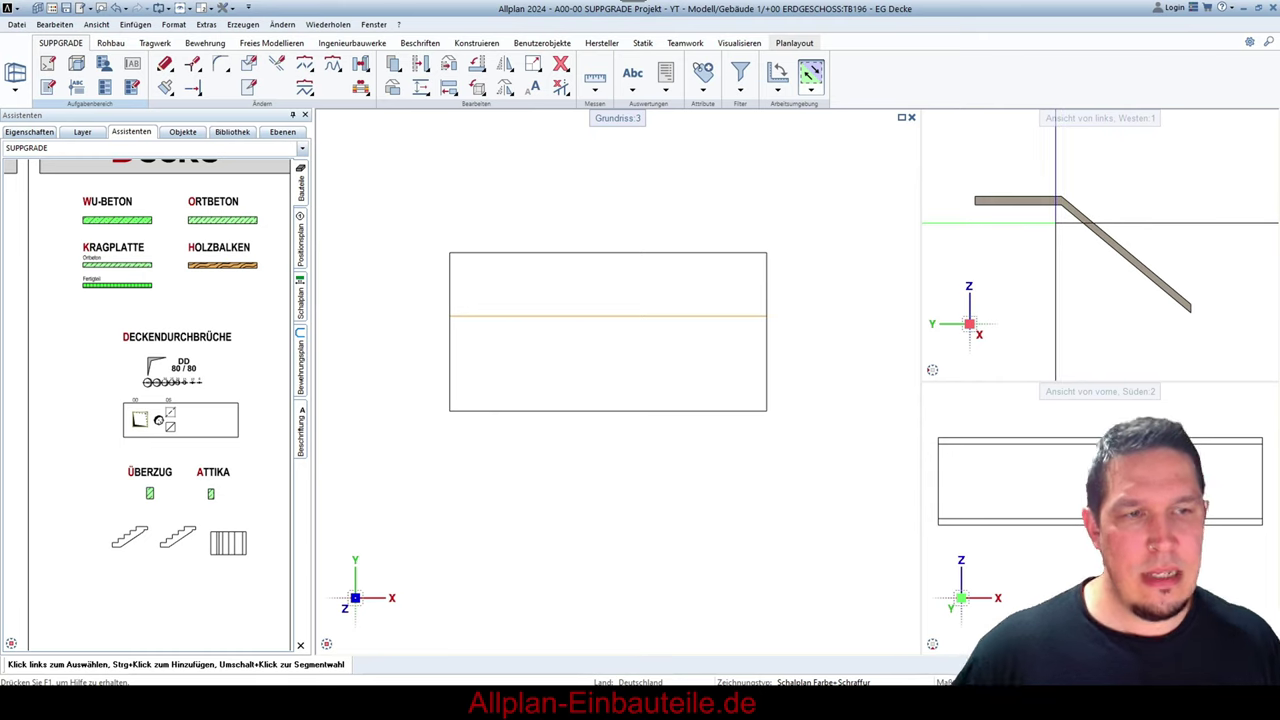
scroll(1058, 202, "up", 2)
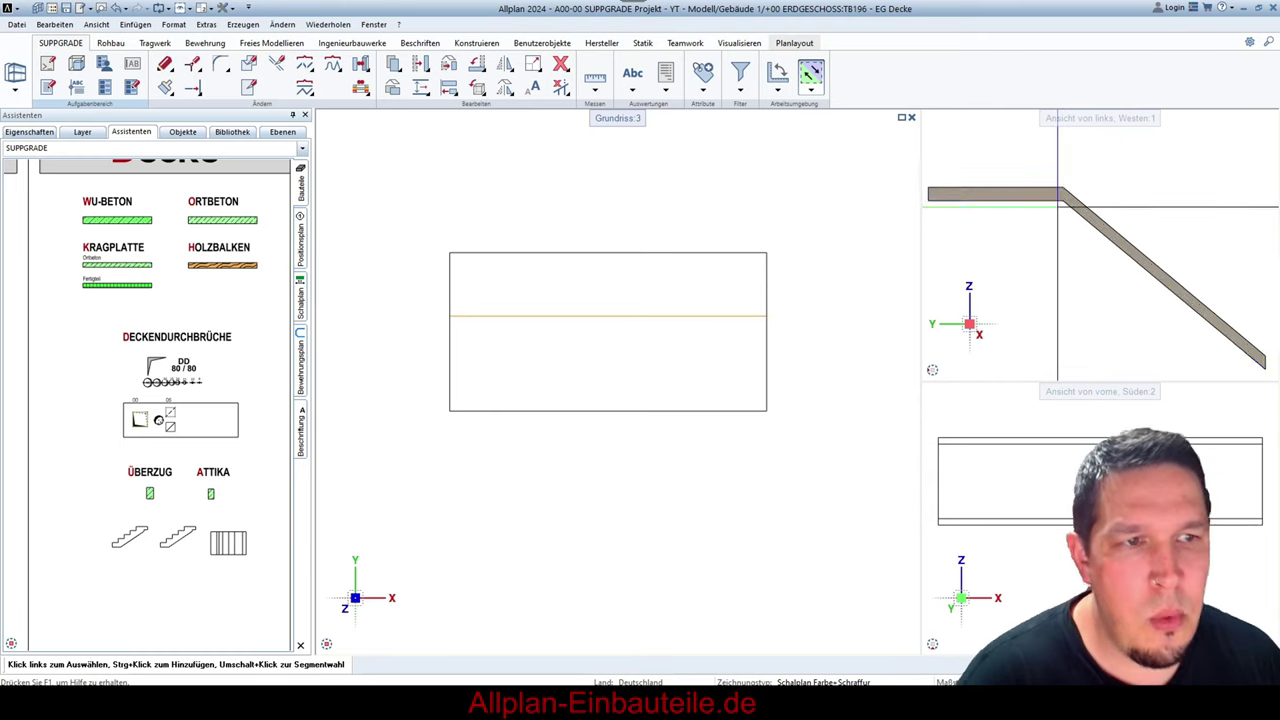
scroll(1062, 197, "up", 3)
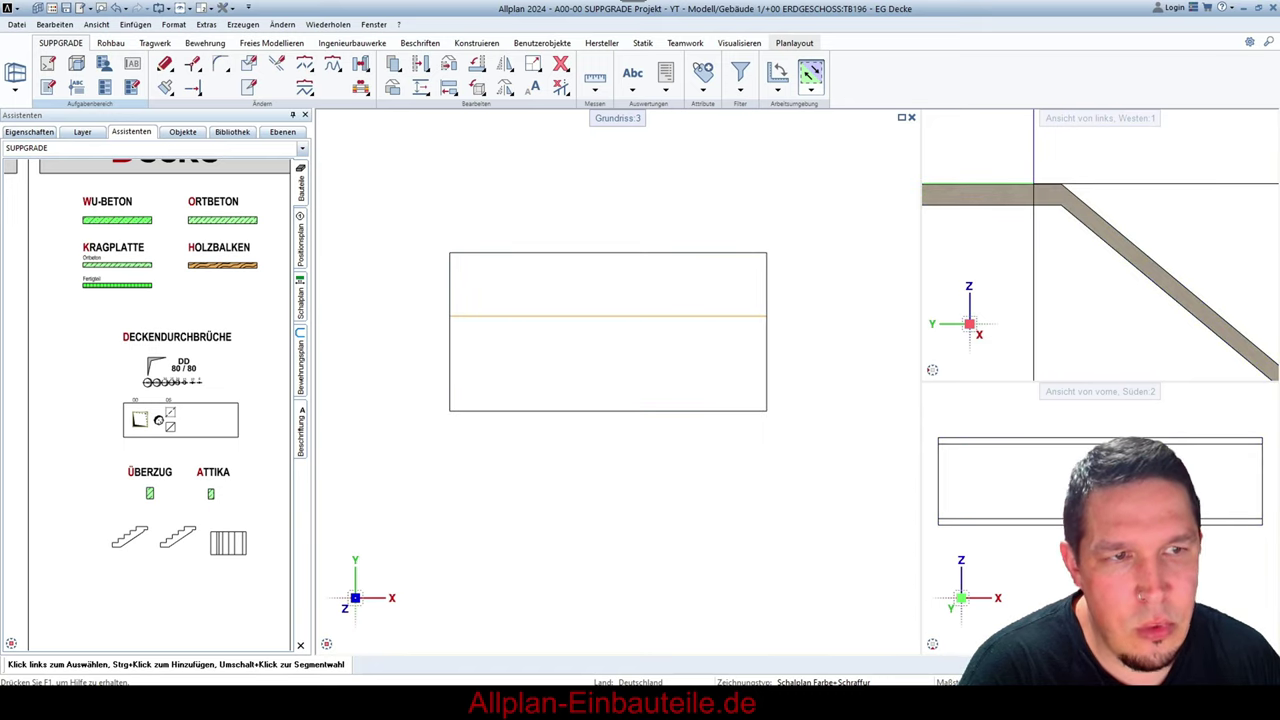
scroll(1040, 190, "down", 3)
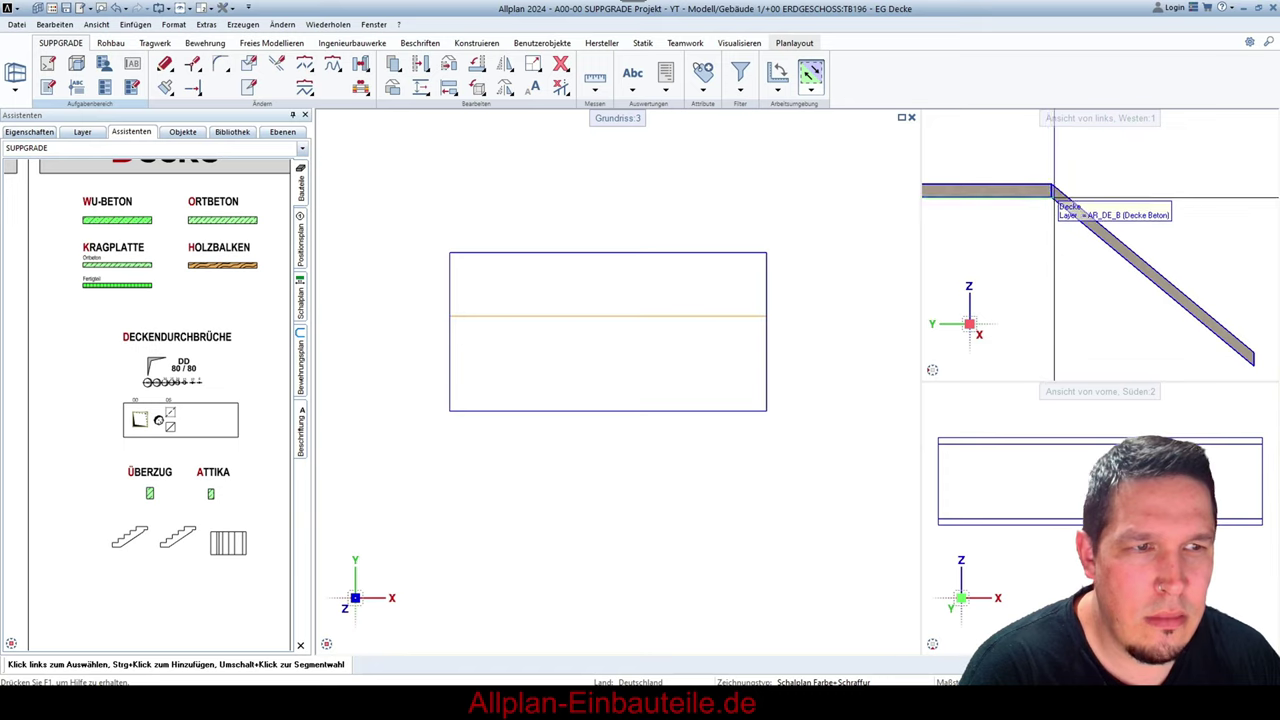